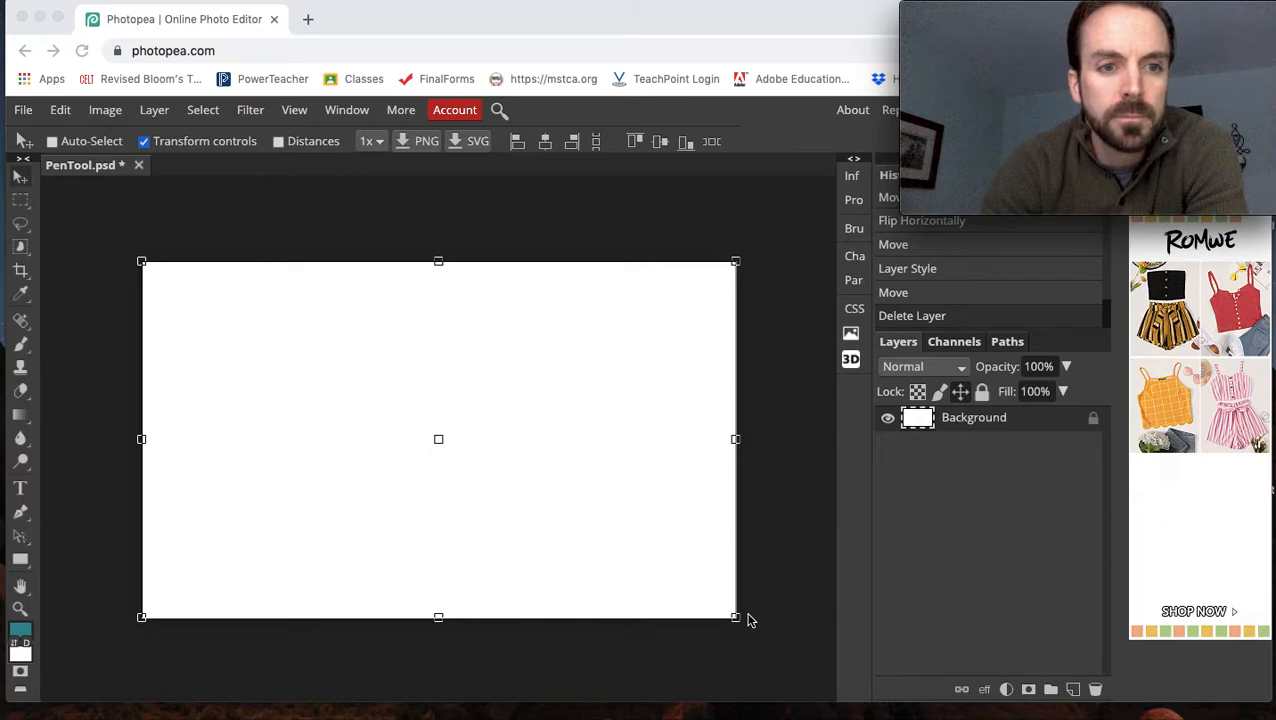
Open a new browser tab and go to google.com.
click(308, 20)
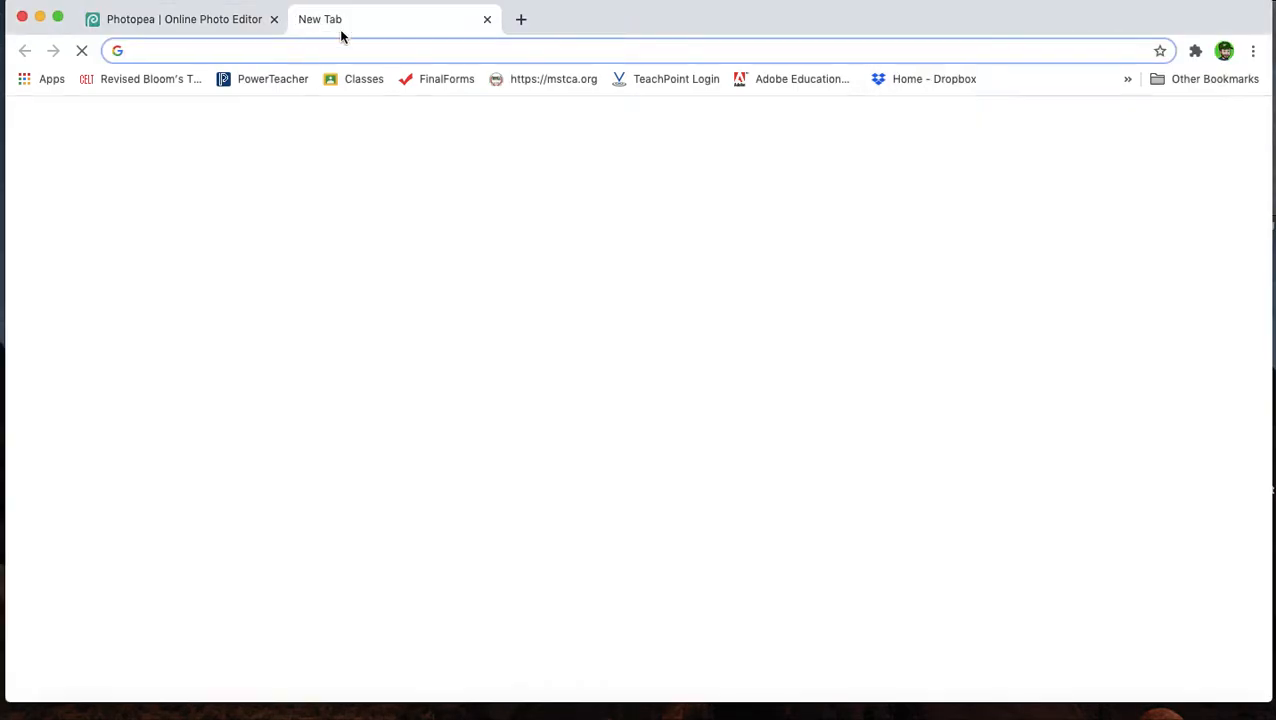
text(googe)
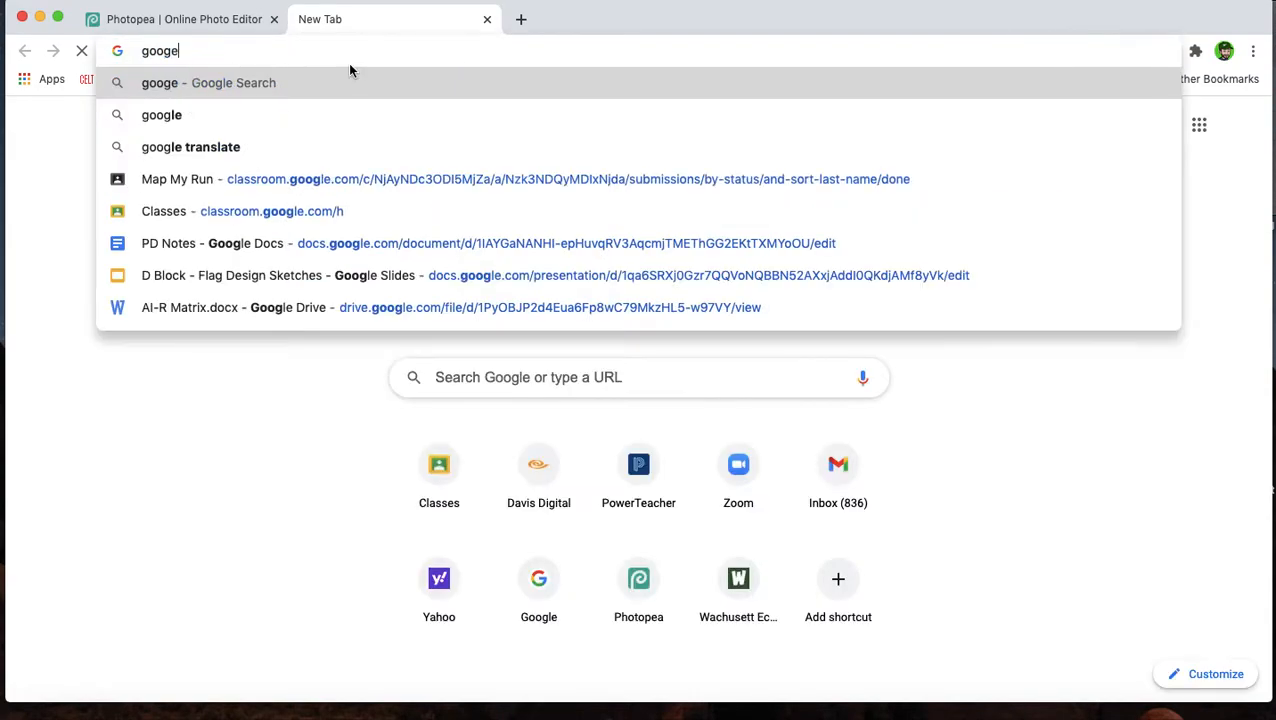
key(BackSpace)
text(le.com)
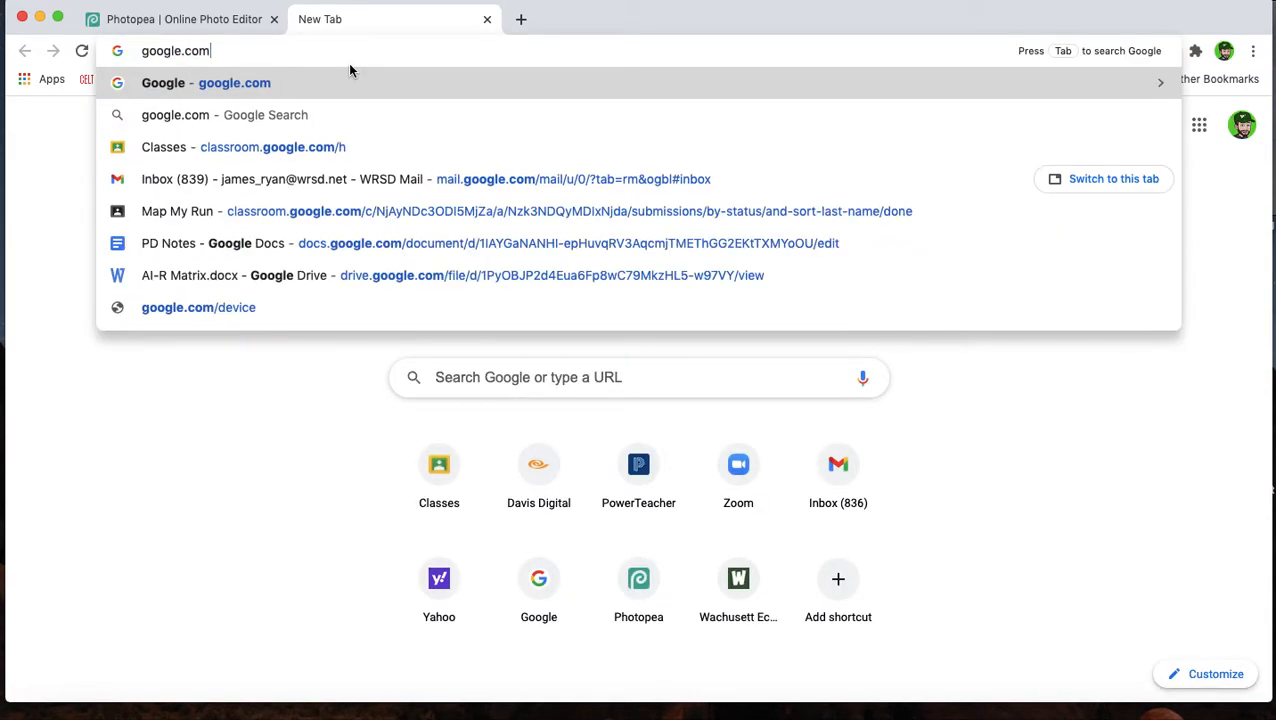
key(Return)
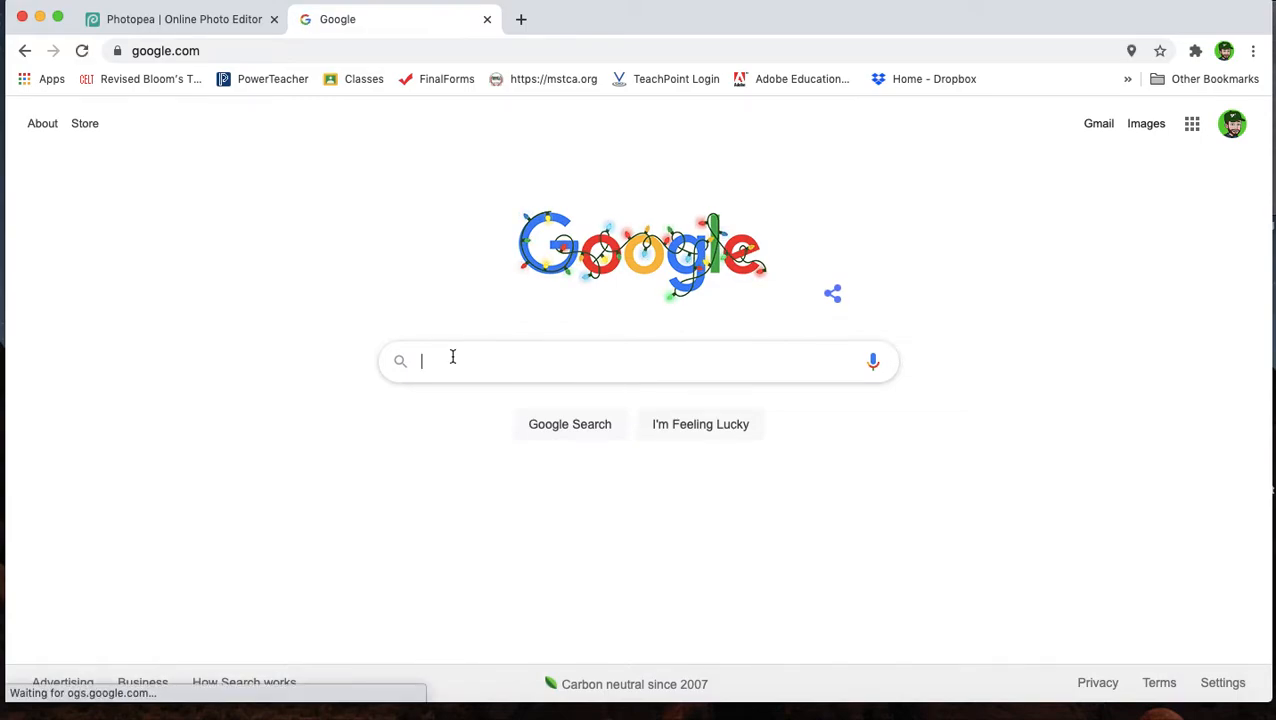
Search Google for three-leaf clover.
text(thre)
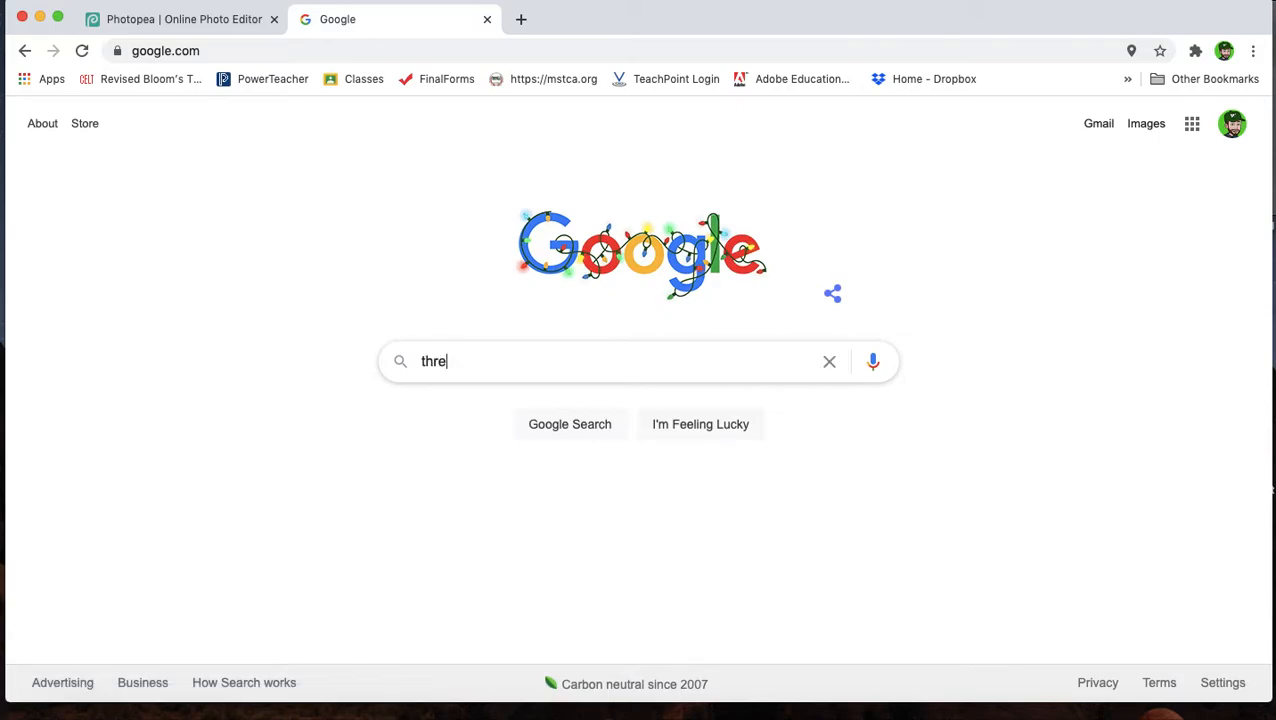
text(e-lea)
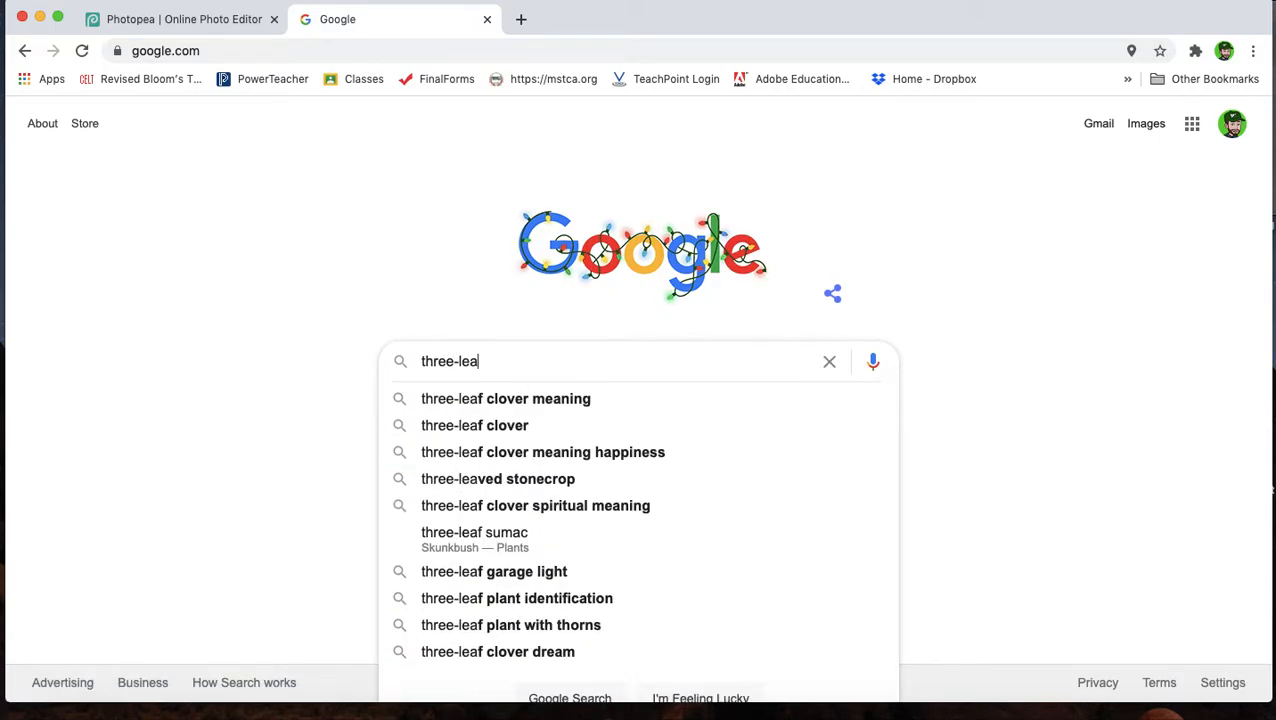
text(f clover)
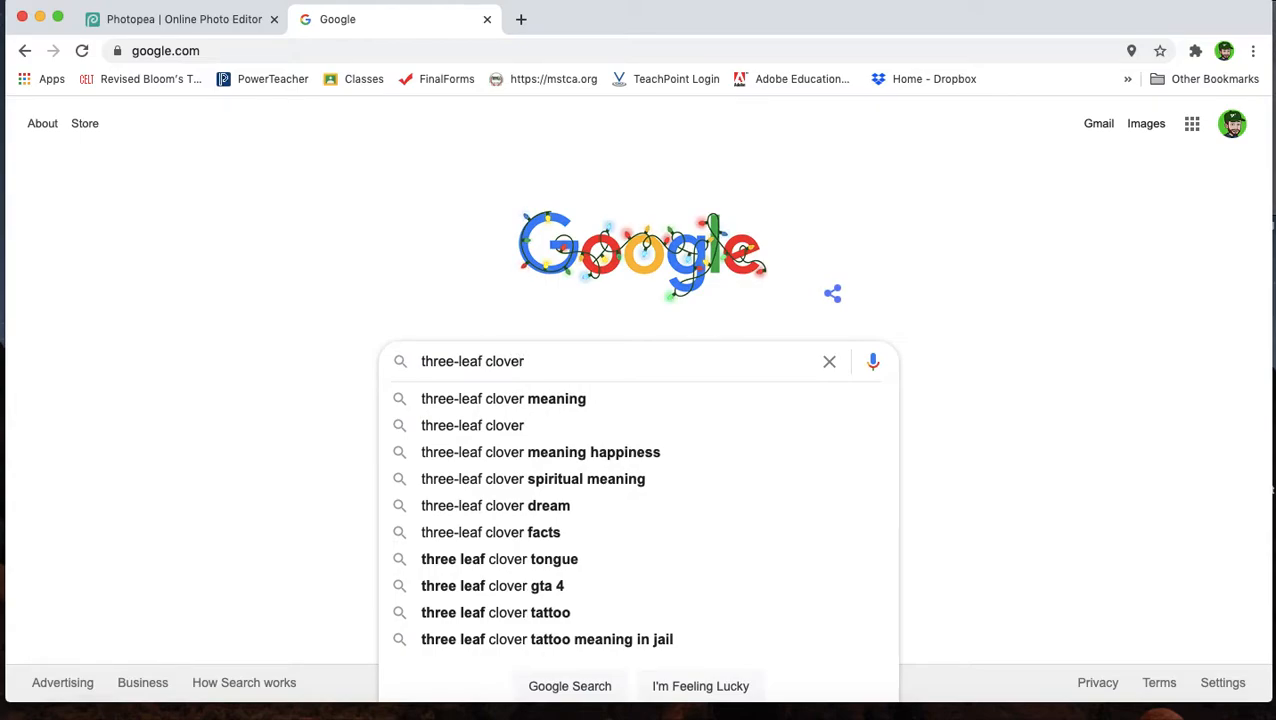
key(Return)
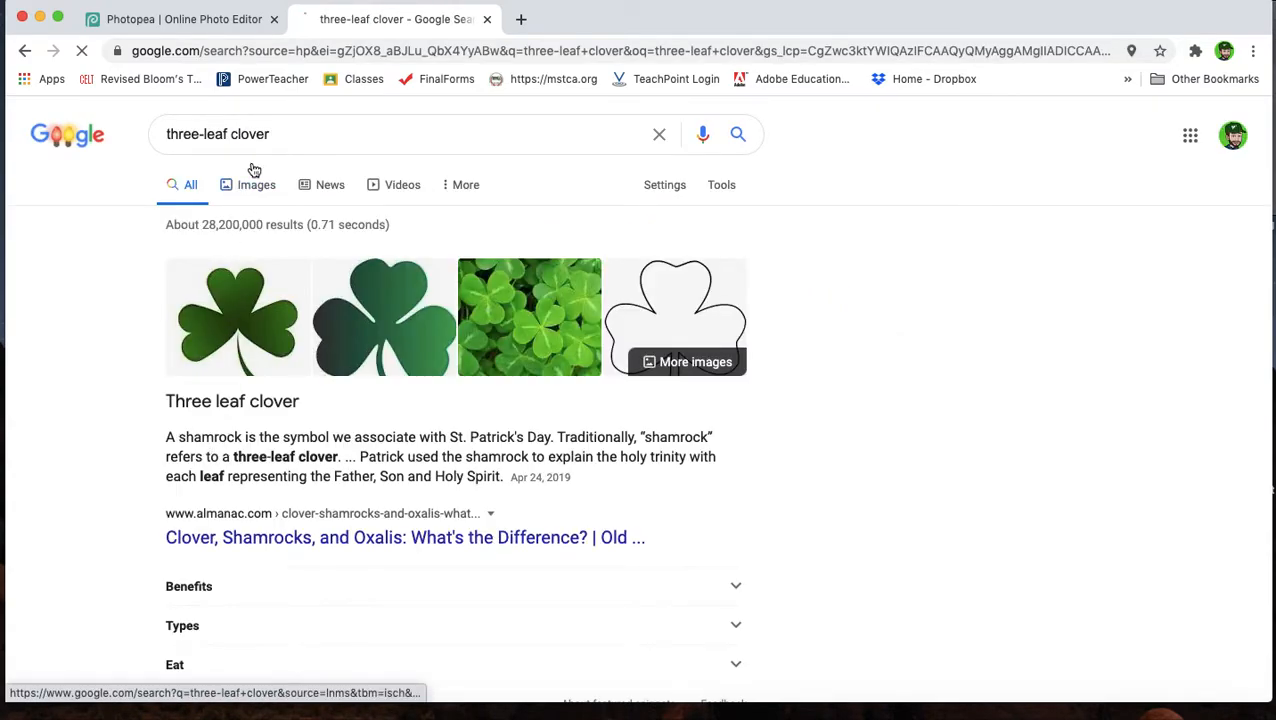
Switch to image results, open the first green clover image and copy it.
click(253, 184)
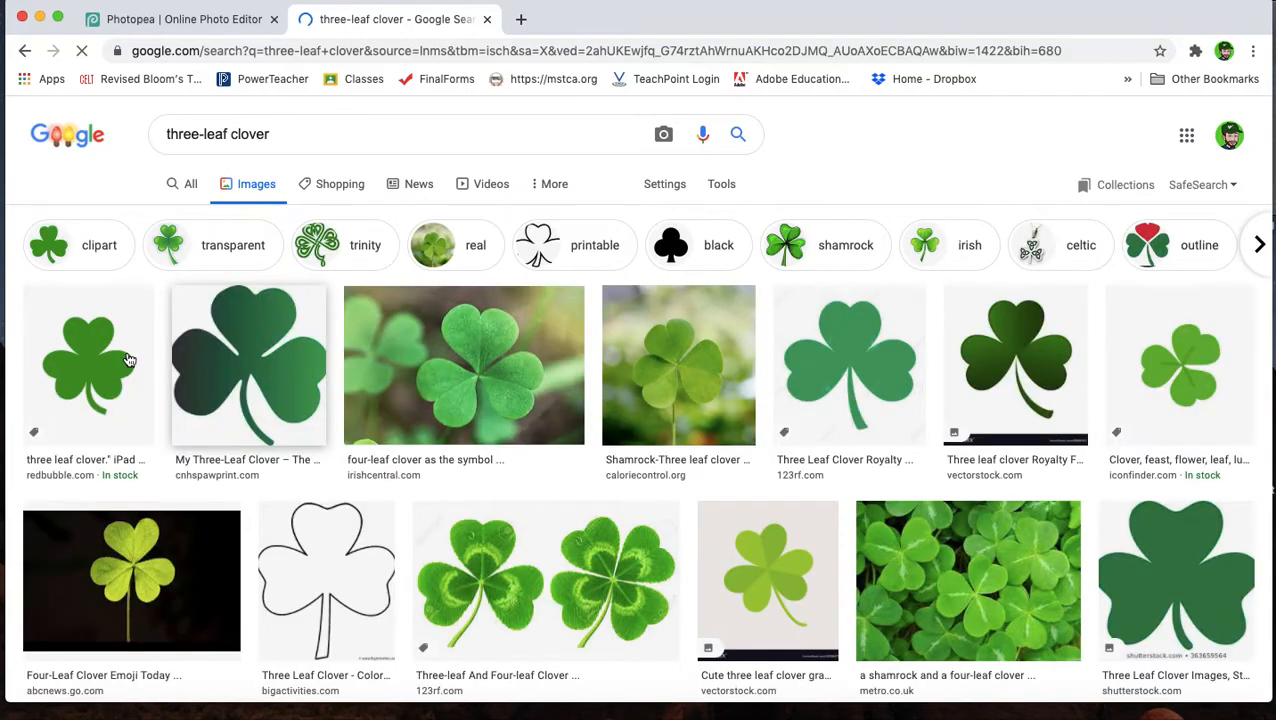
click(95, 388)
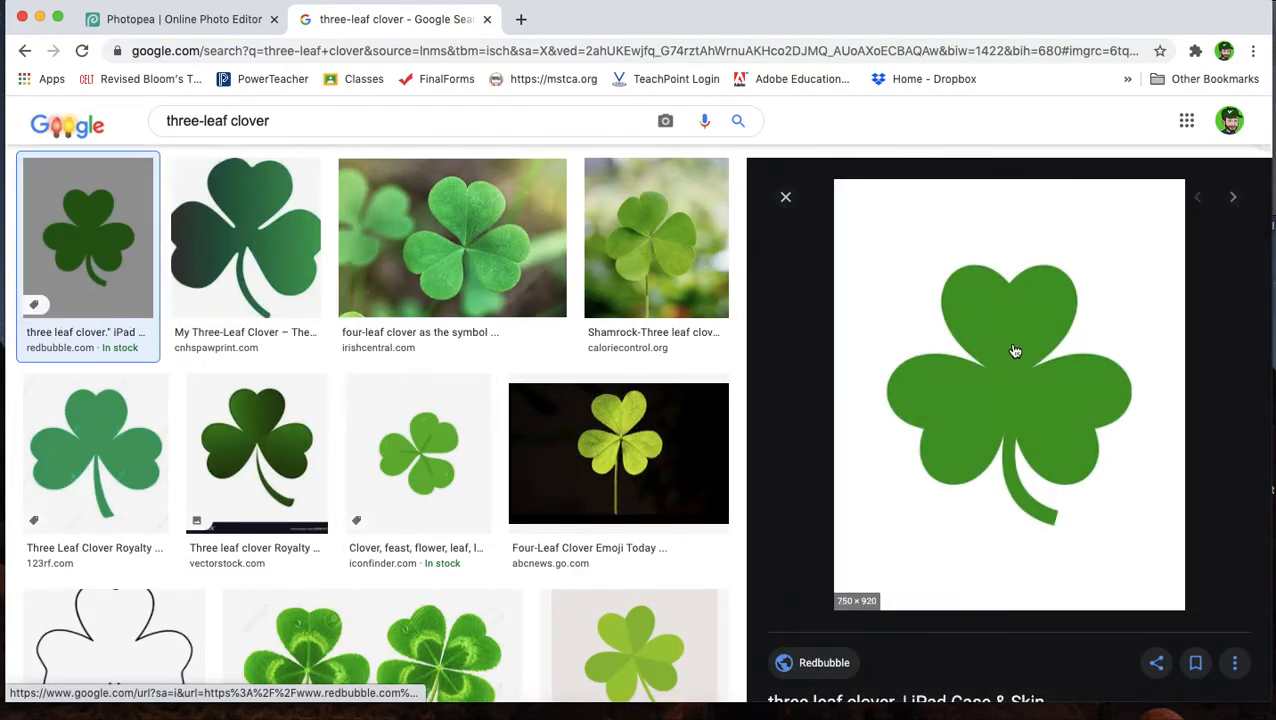
right_click(1012, 346)
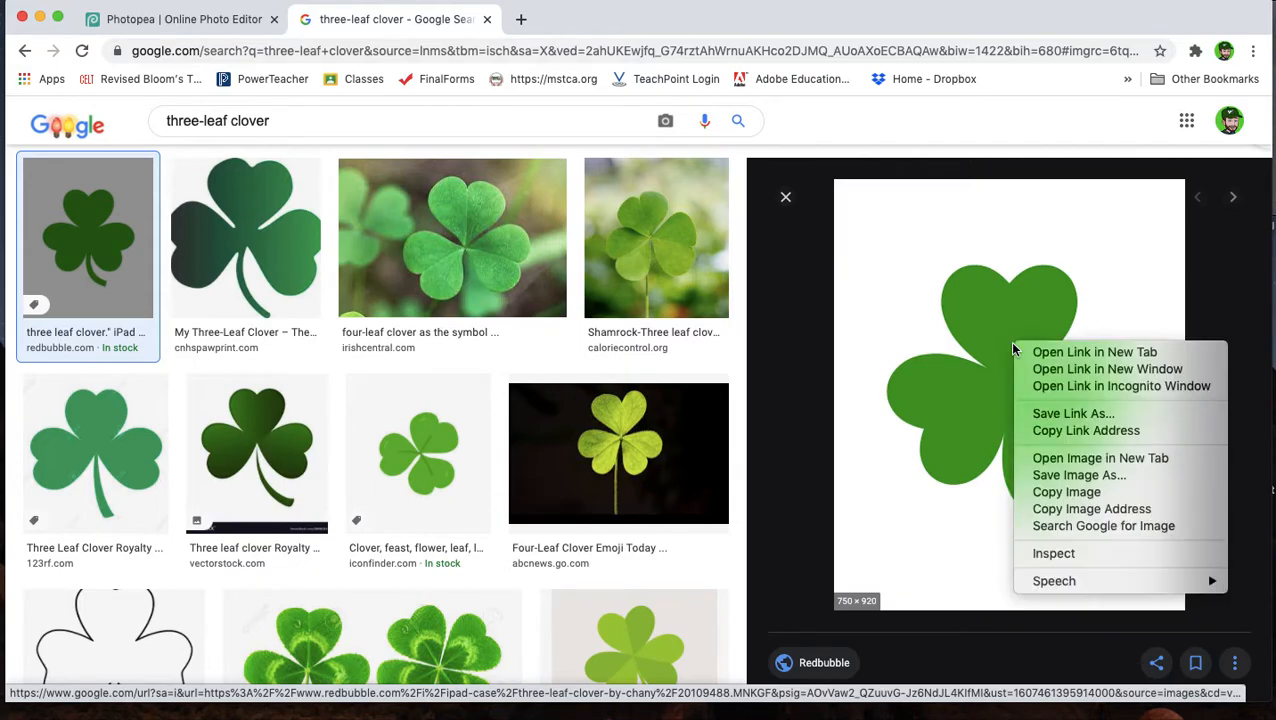
click(1055, 491)
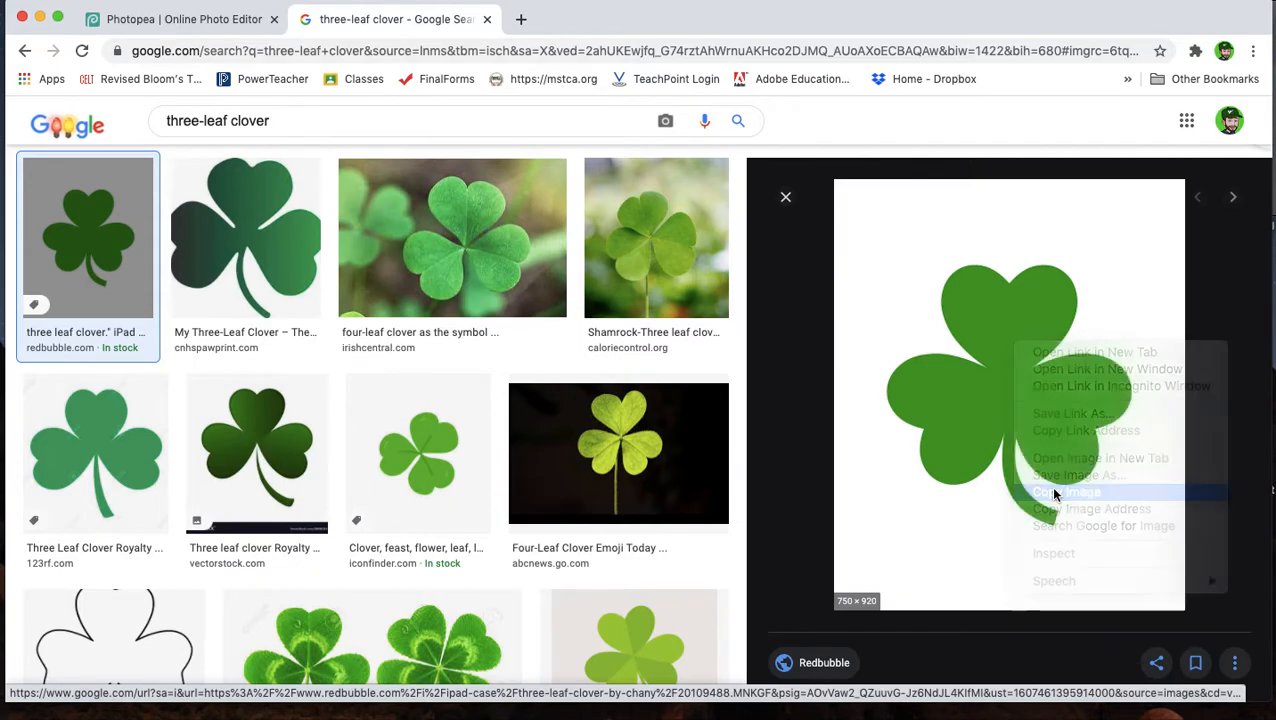
Return to Photopea and paste the copied clover image into the document.
click(194, 22)
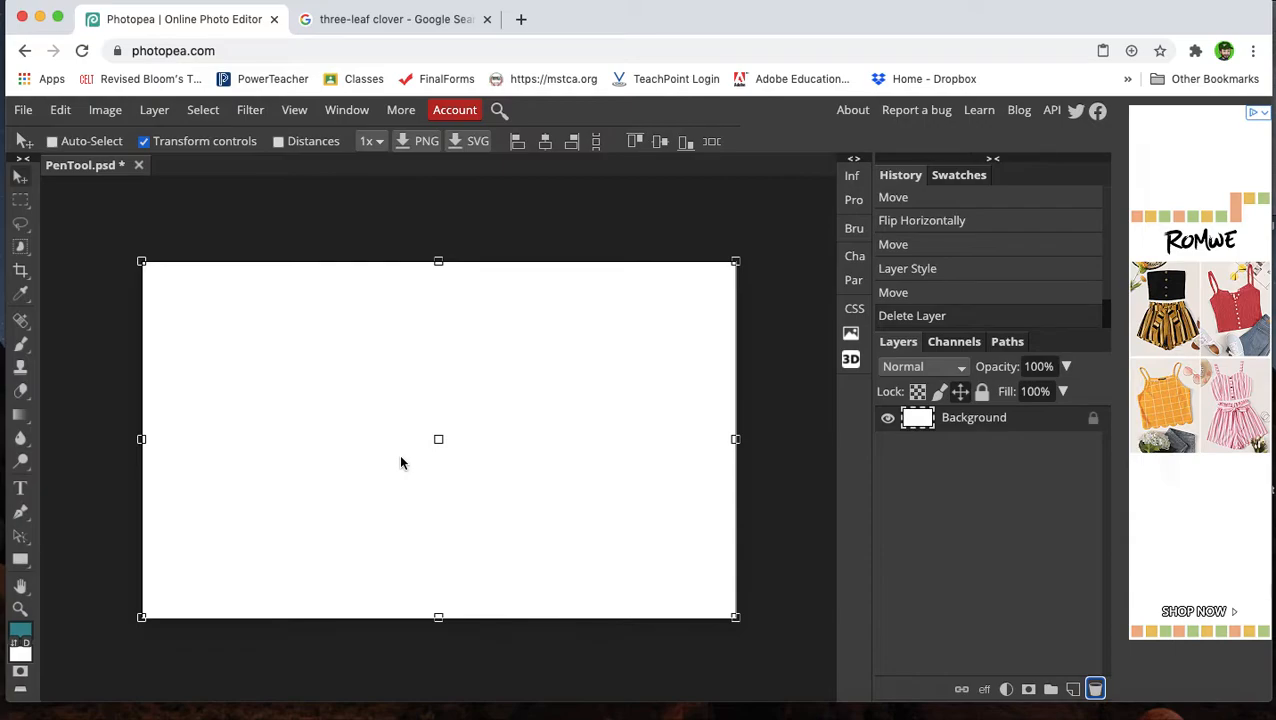
click(60, 109)
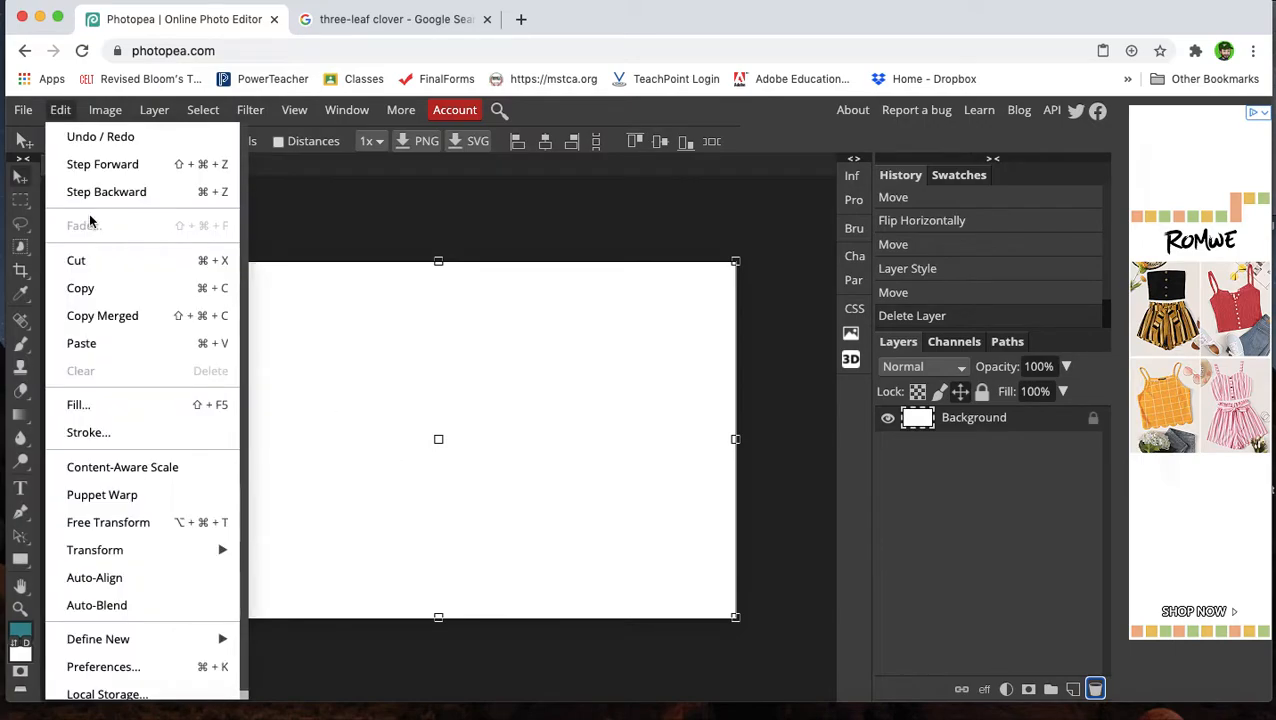
click(113, 341)
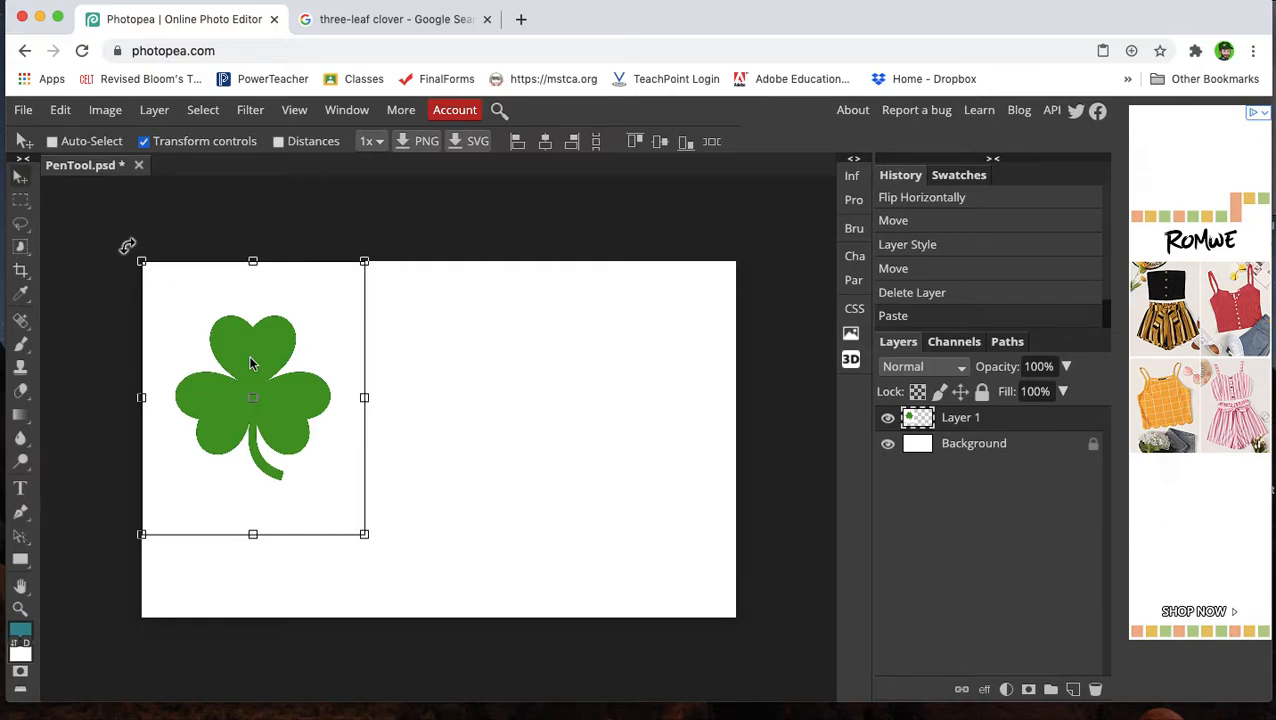
Move the pasted clover to the middle of the canvas and enlarge it to fill the canvas height.
drag(258, 371, 506, 456)
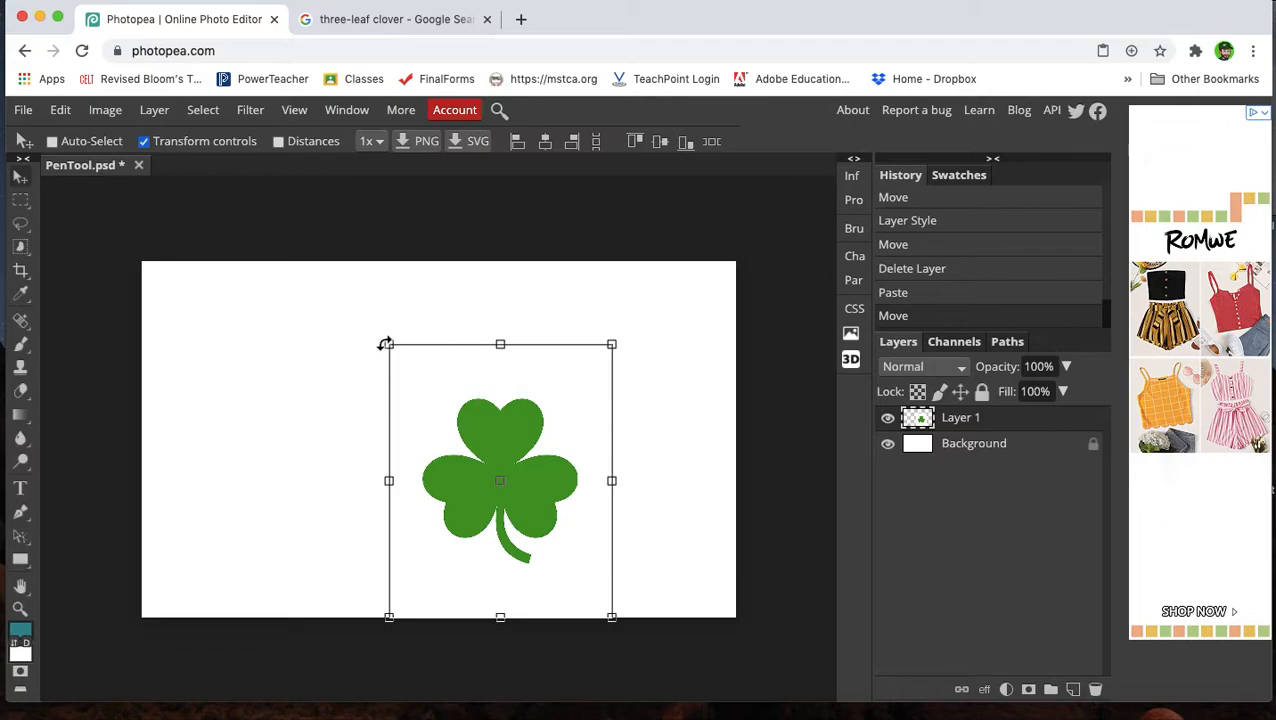
drag(390, 346, 322, 287)
drag(518, 396, 513, 398)
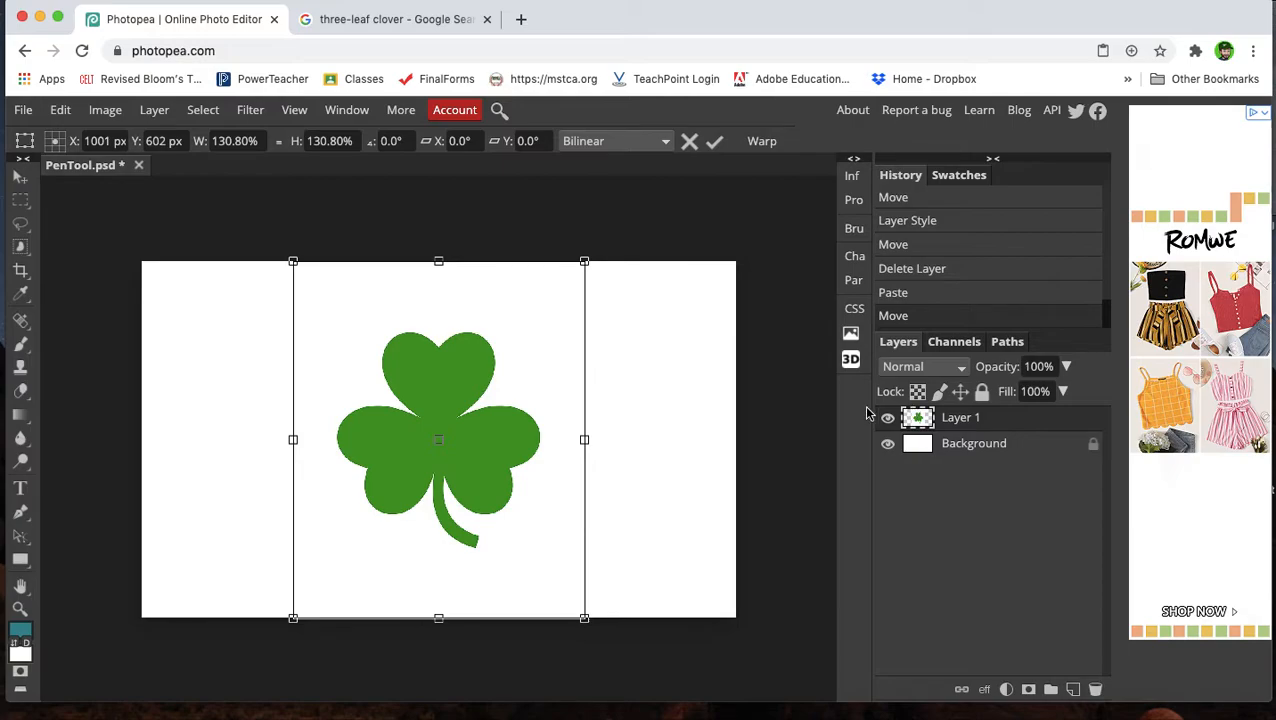
Lower the clover layer's opacity to 53% and lock the layer.
click(1066, 368)
drag(1045, 396, 1025, 390)
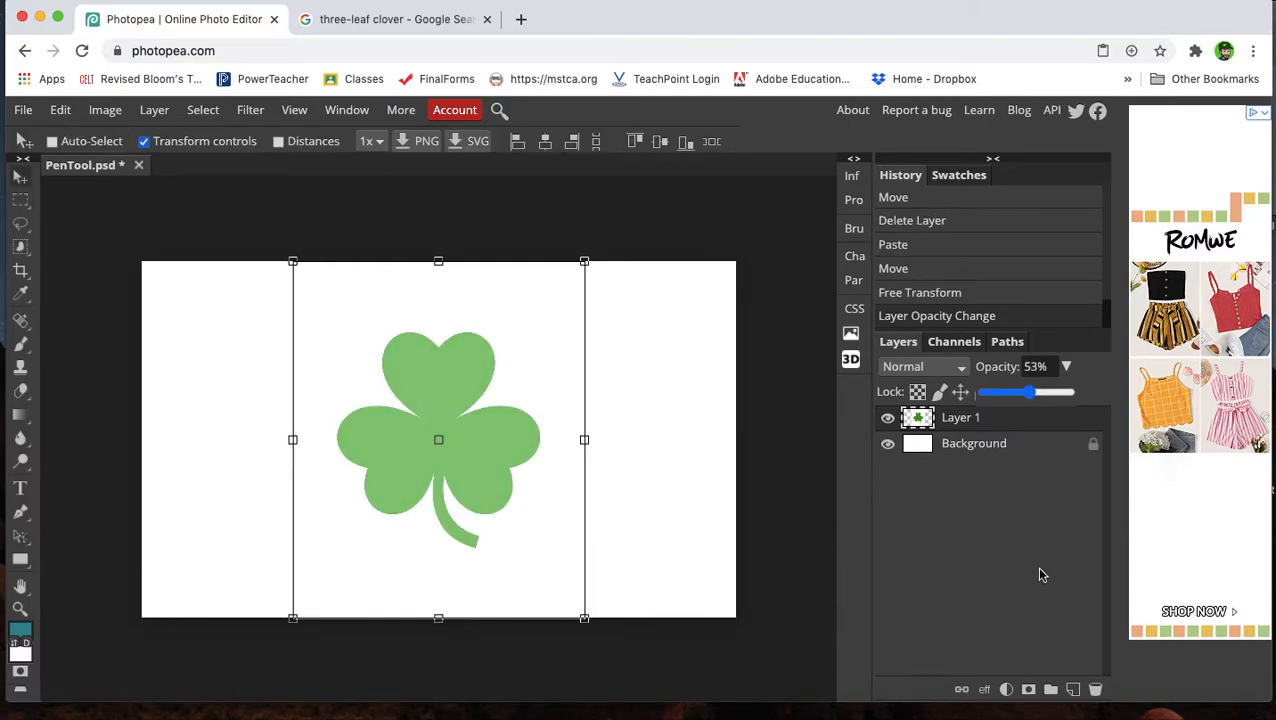
click(981, 392)
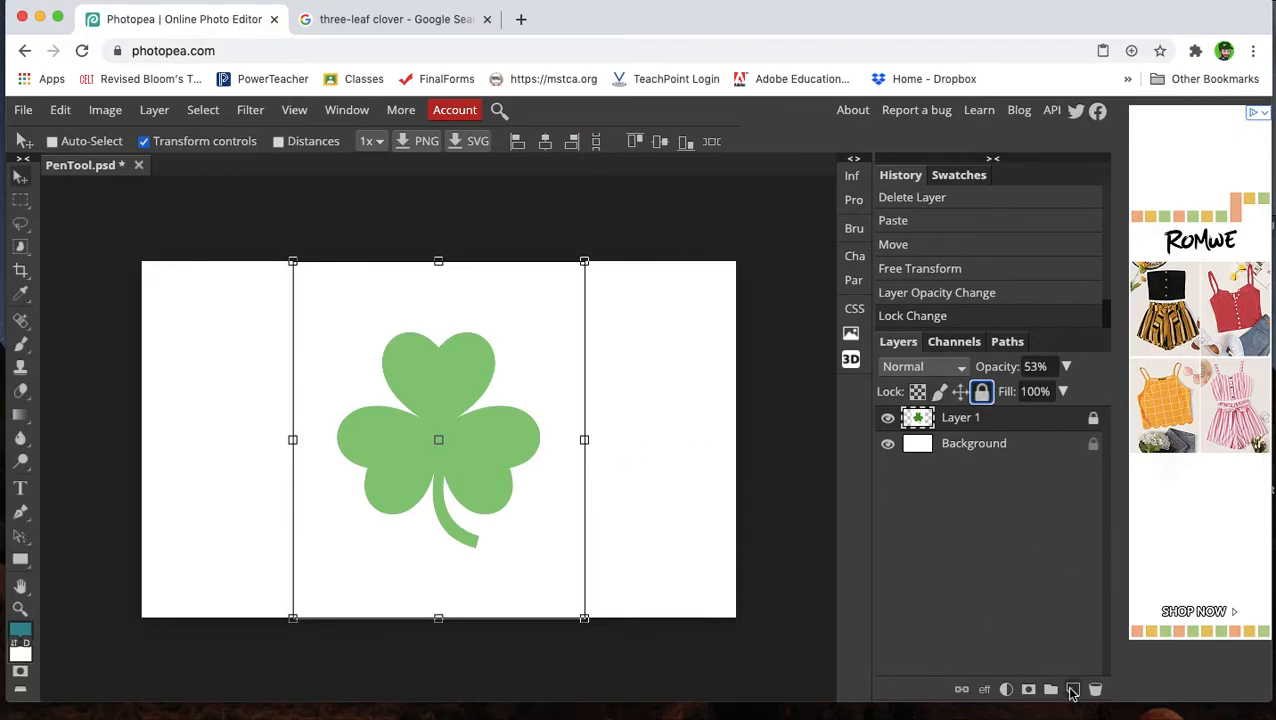
Add a new empty layer and switch to the Pen tool.
click(1073, 690)
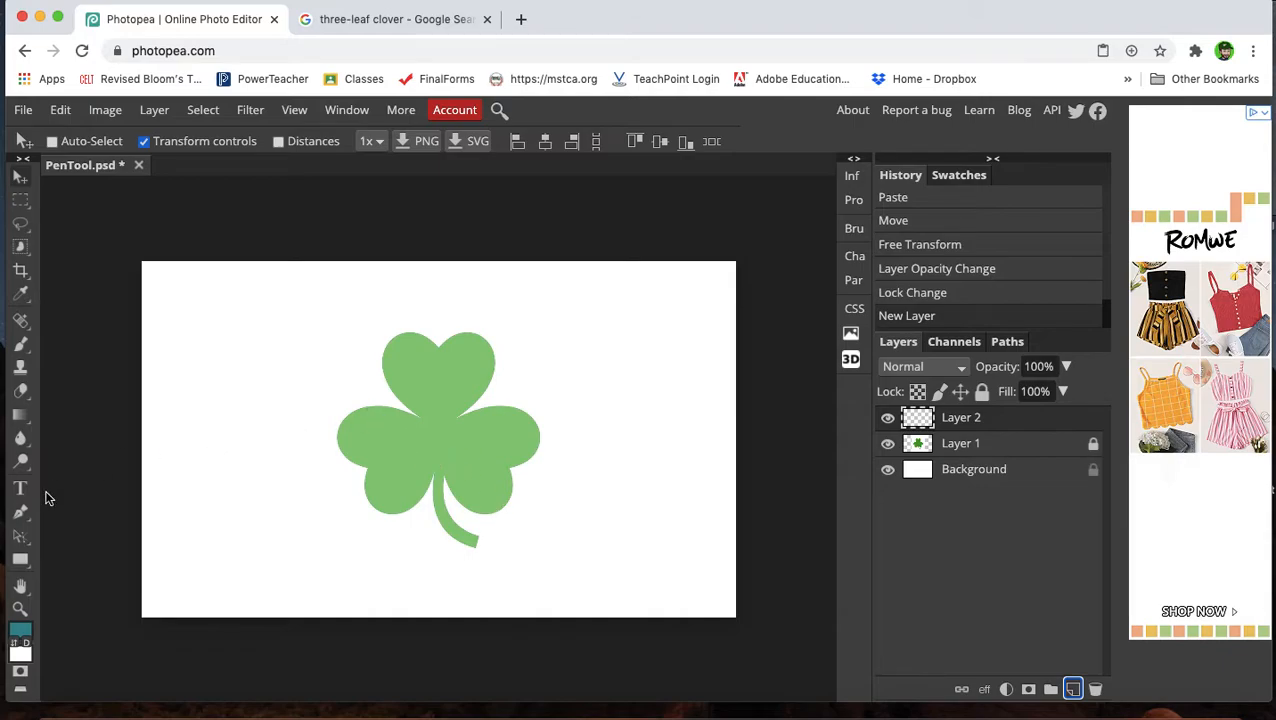
click(20, 512)
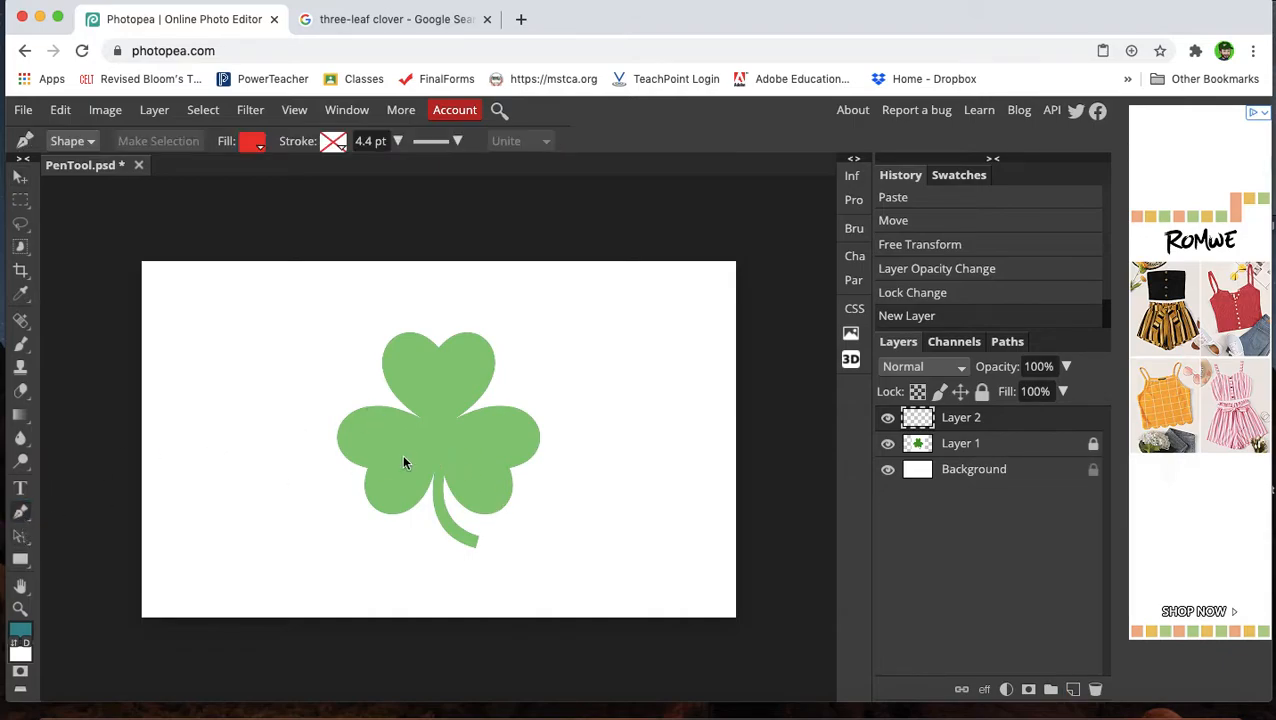
scroll(433, 430, up, 5)
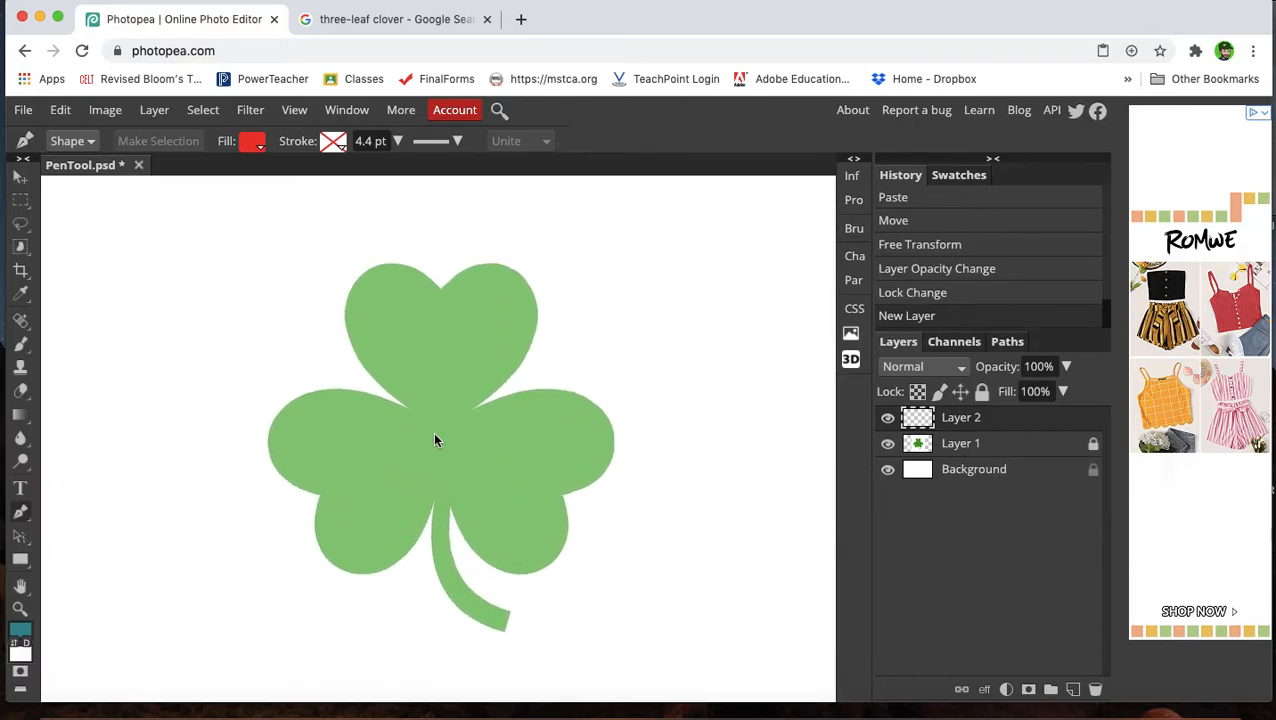
scroll(433, 432, down, 2)
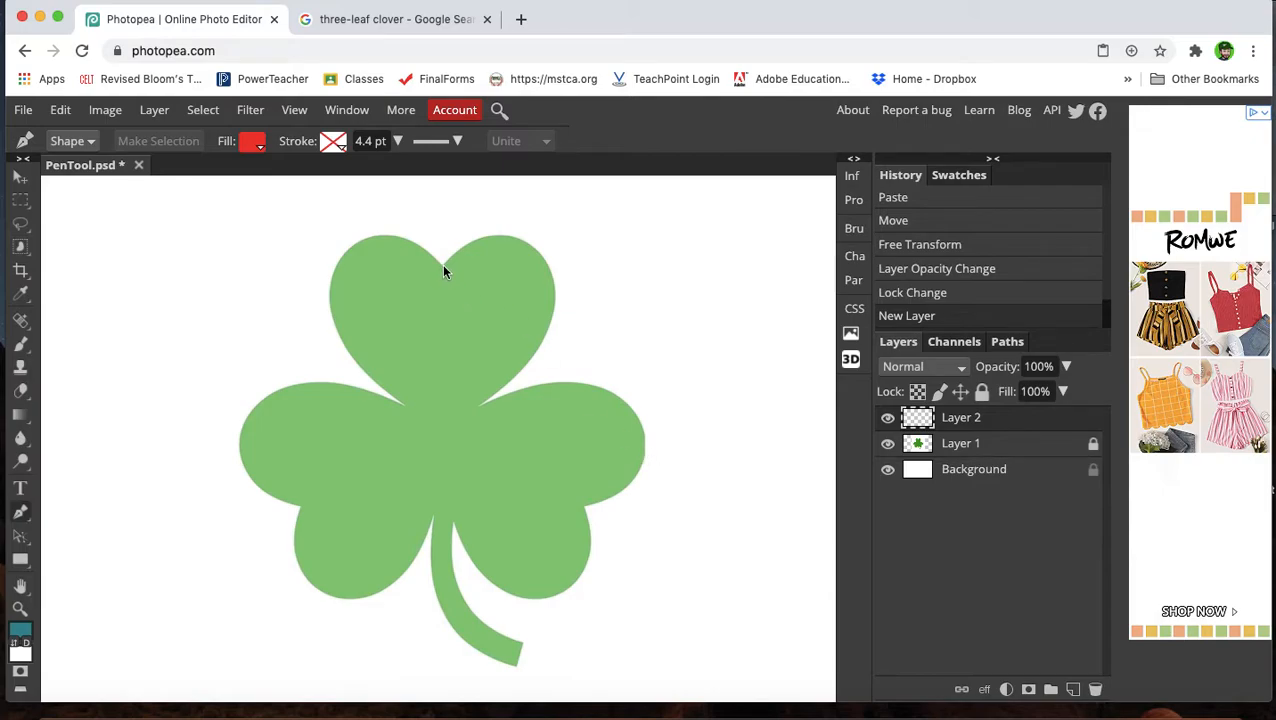
drag(443, 266, 453, 268)
drag(449, 267, 450, 266)
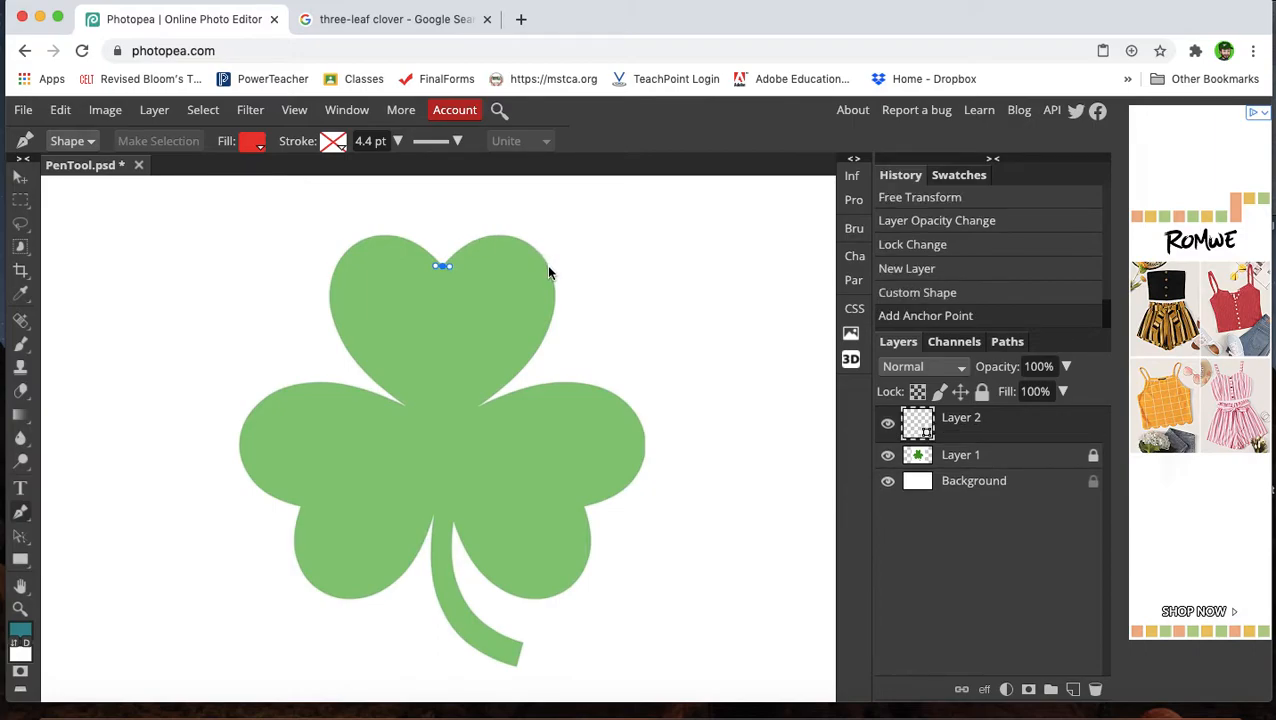
drag(548, 266, 589, 334)
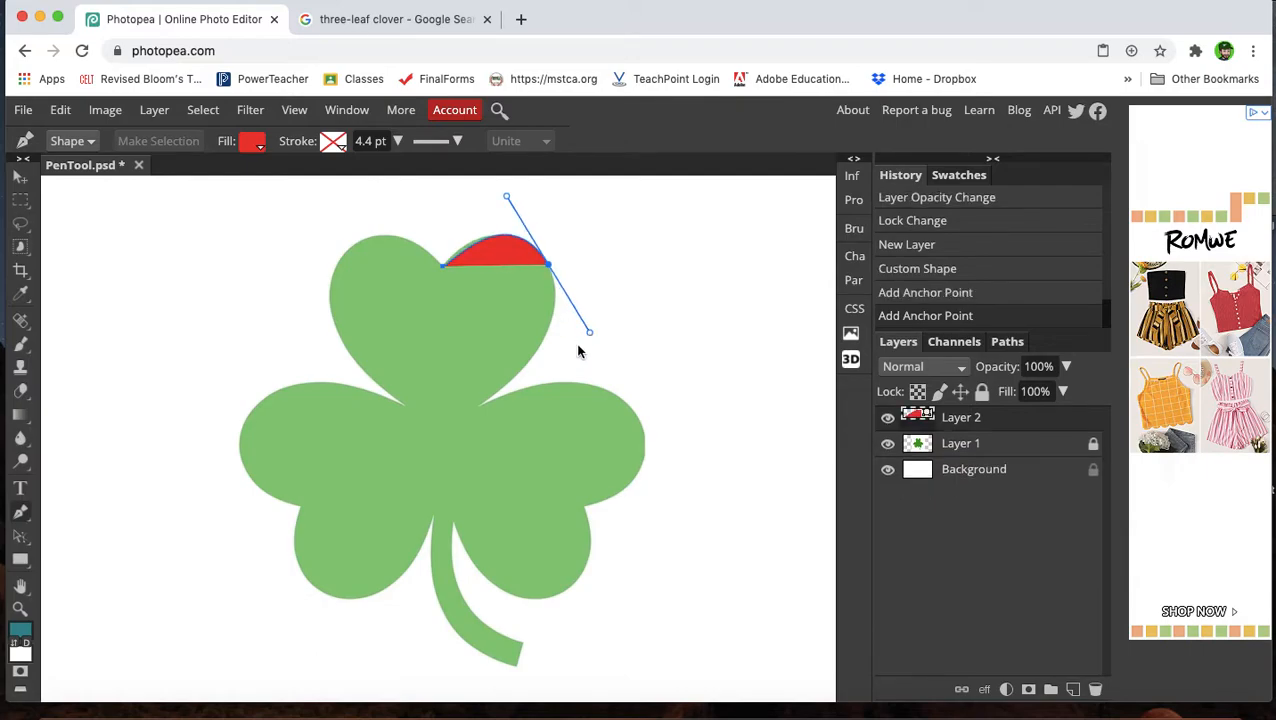
click(476, 406)
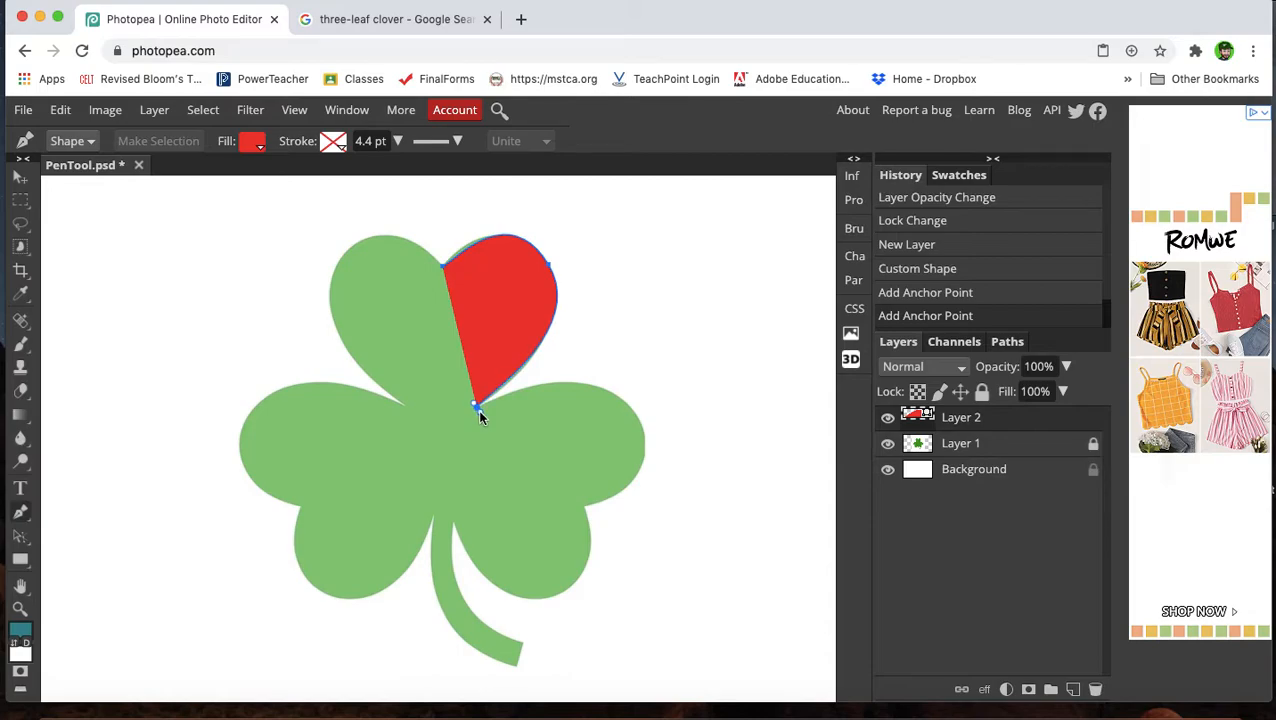
click(1095, 689)
Create a new layer and set the Pen shape's fill to none.
click(1073, 689)
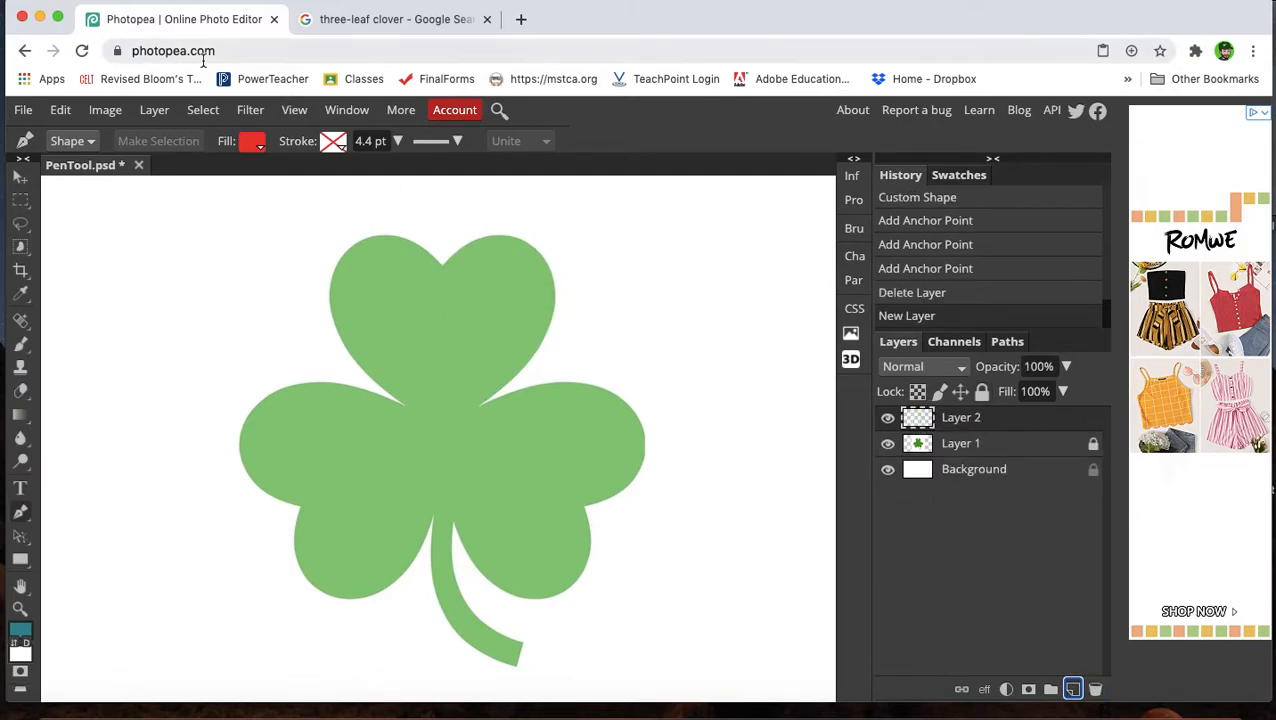
click(255, 148)
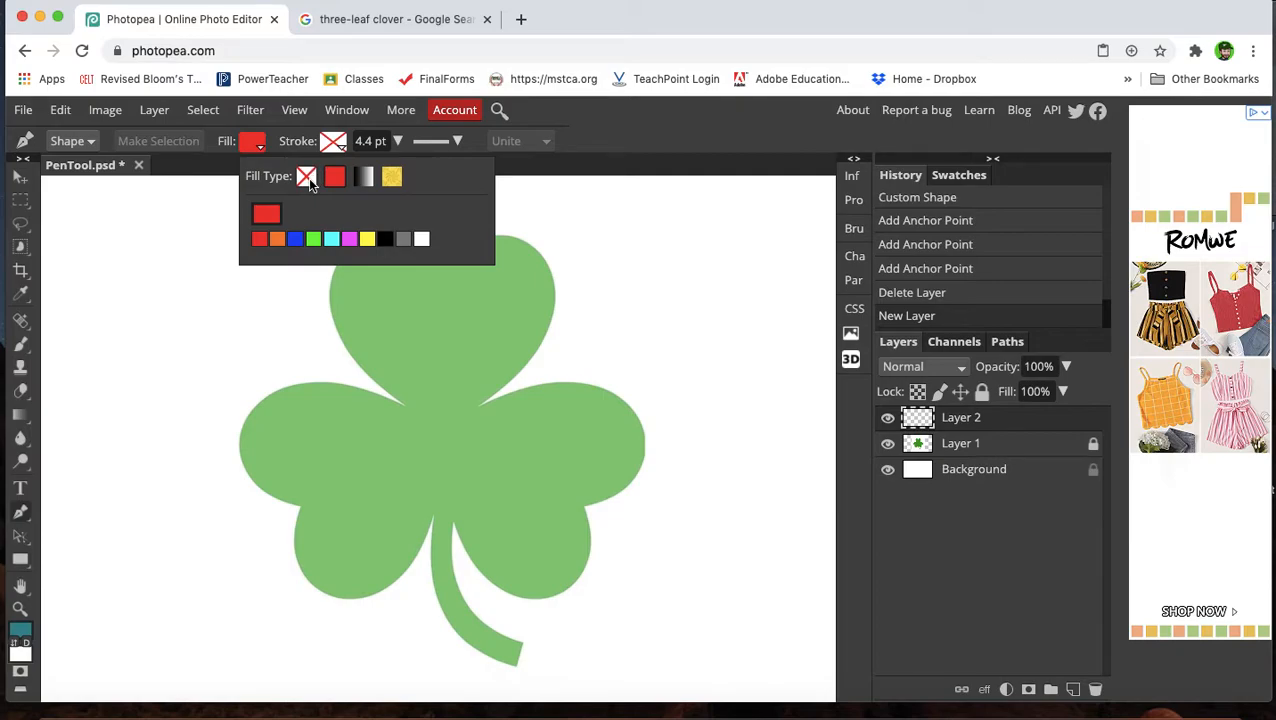
click(307, 177)
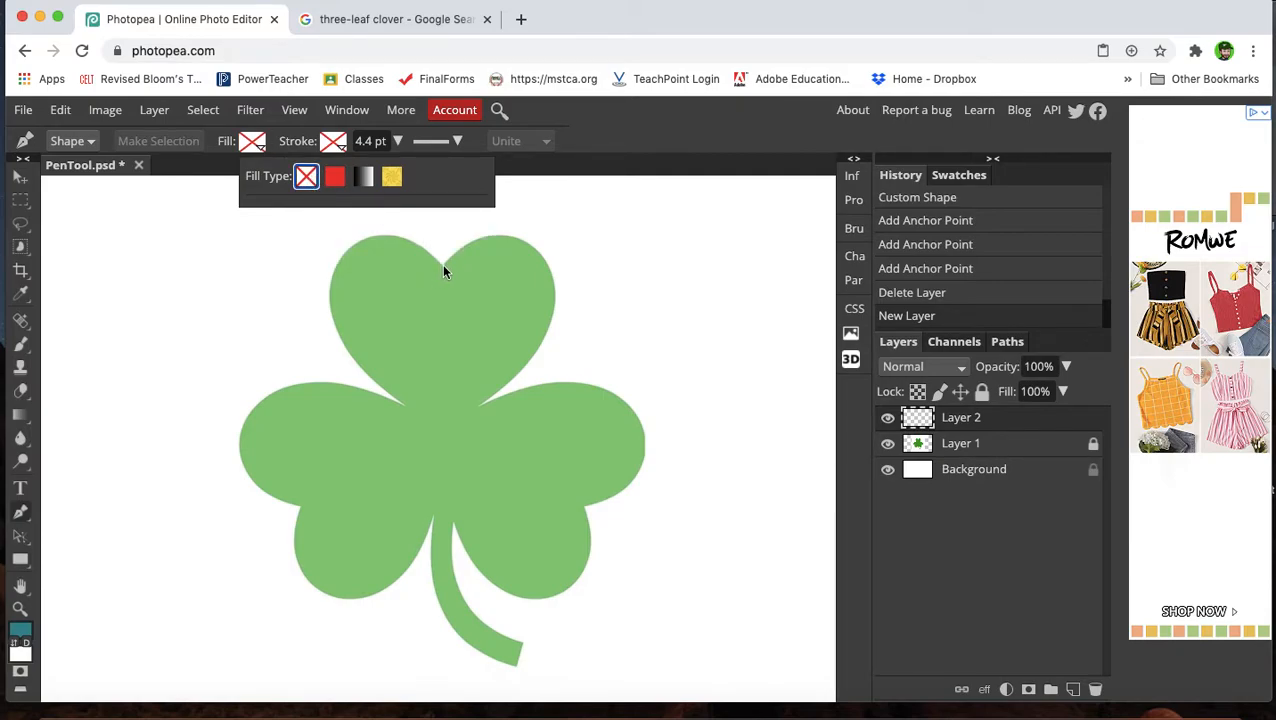
Start the Pen path at the top leaf's notch and curve it around the top leaf's right side to the center junction.
click(443, 266)
drag(442, 266, 449, 268)
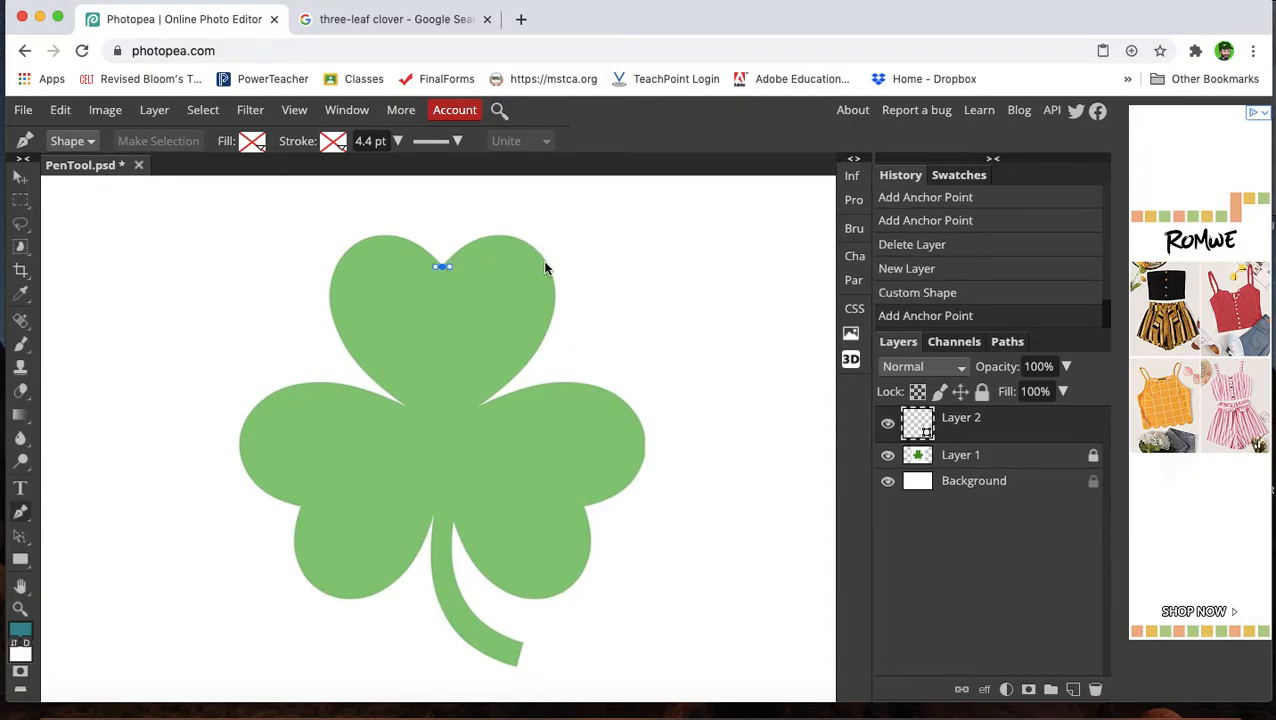
drag(547, 263, 596, 326)
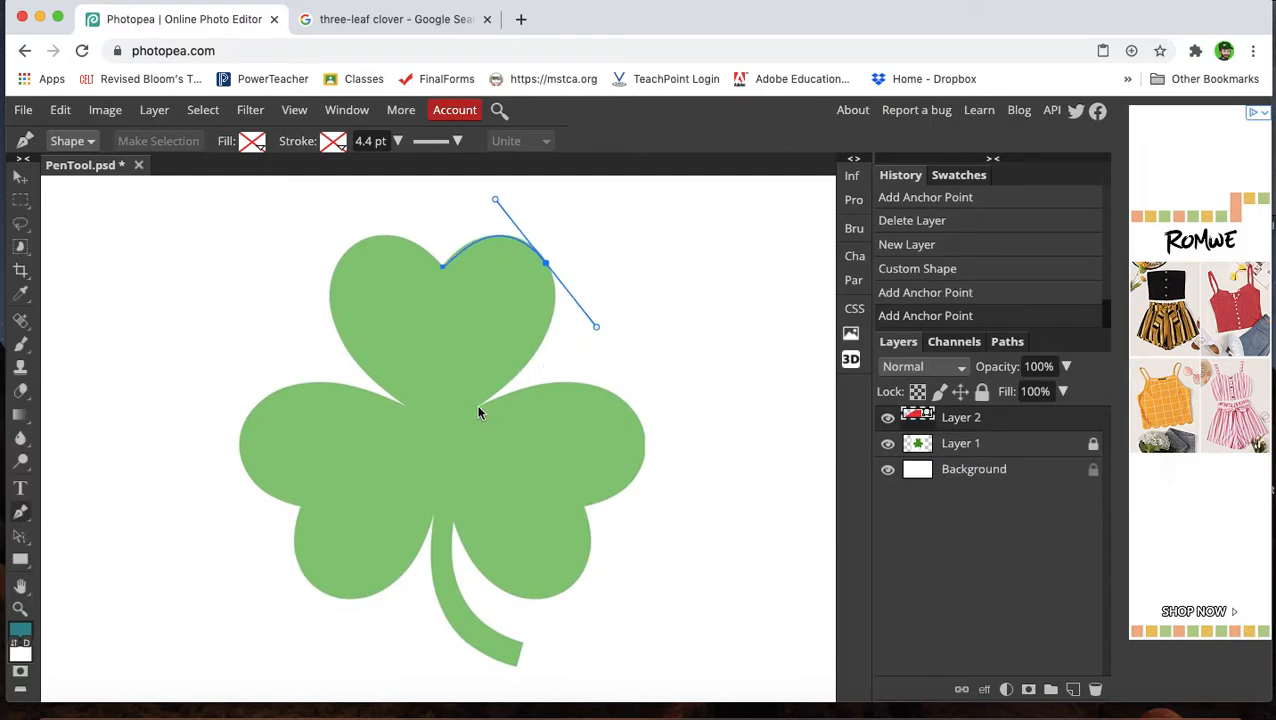
drag(477, 405, 481, 420)
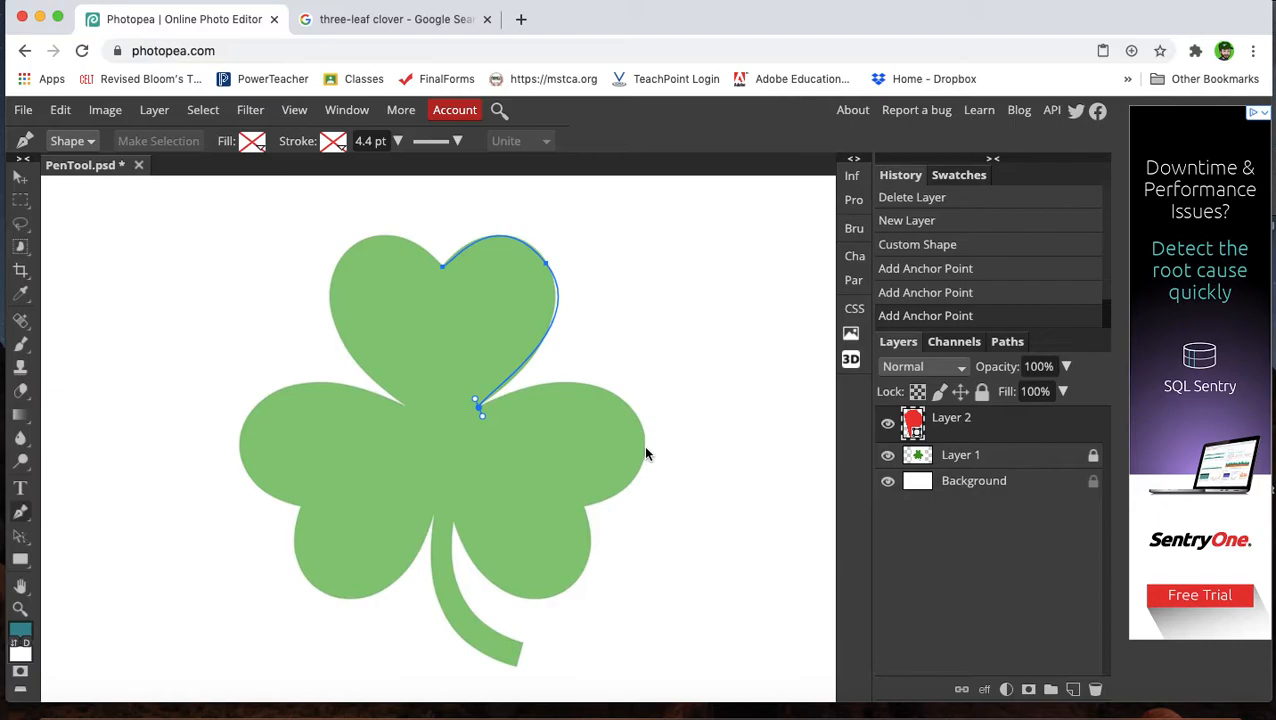
Continue the path around the right leaf's outer edge, through its notch, to the leaf's lower edge.
drag(643, 446, 658, 566)
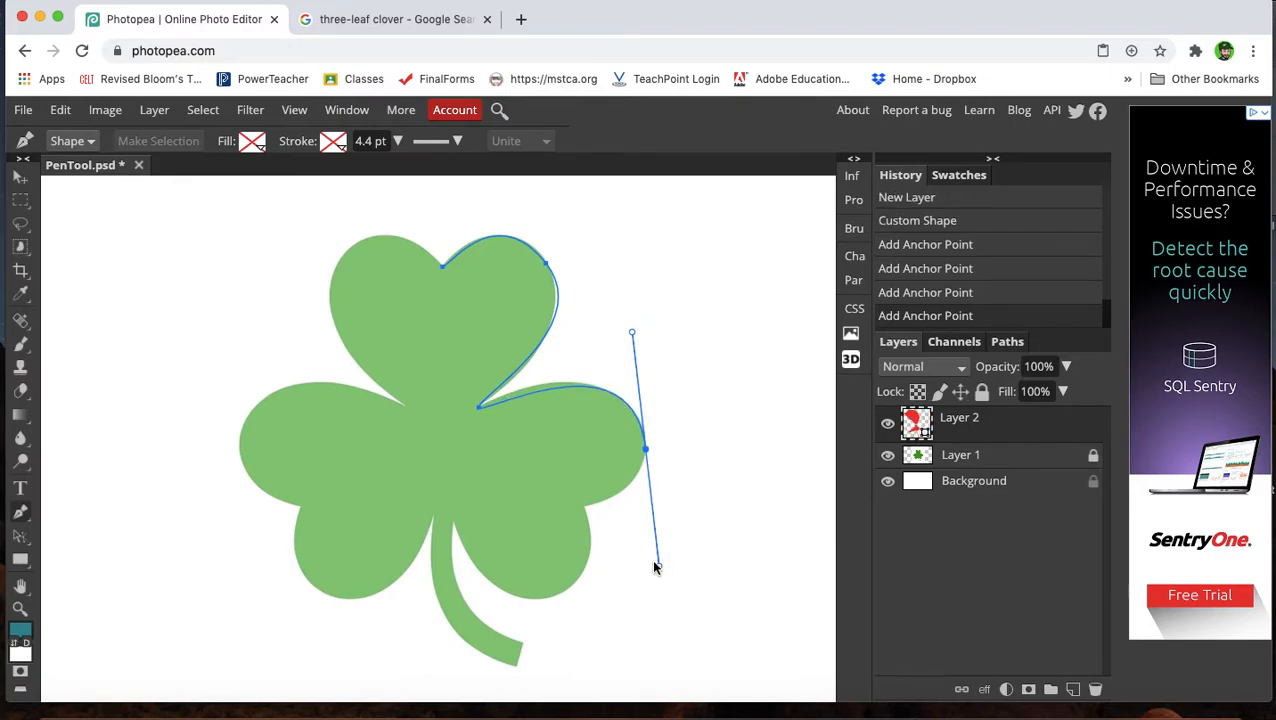
click(585, 509)
drag(586, 511, 580, 520)
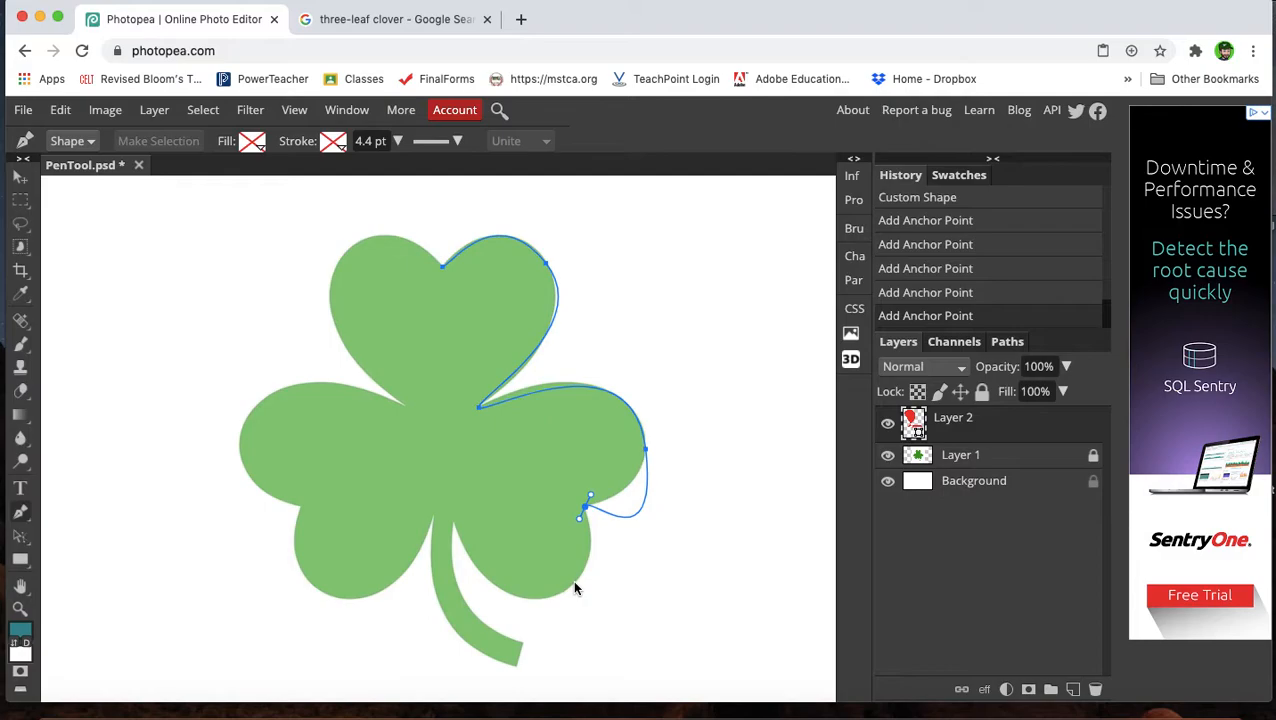
drag(574, 583, 547, 612)
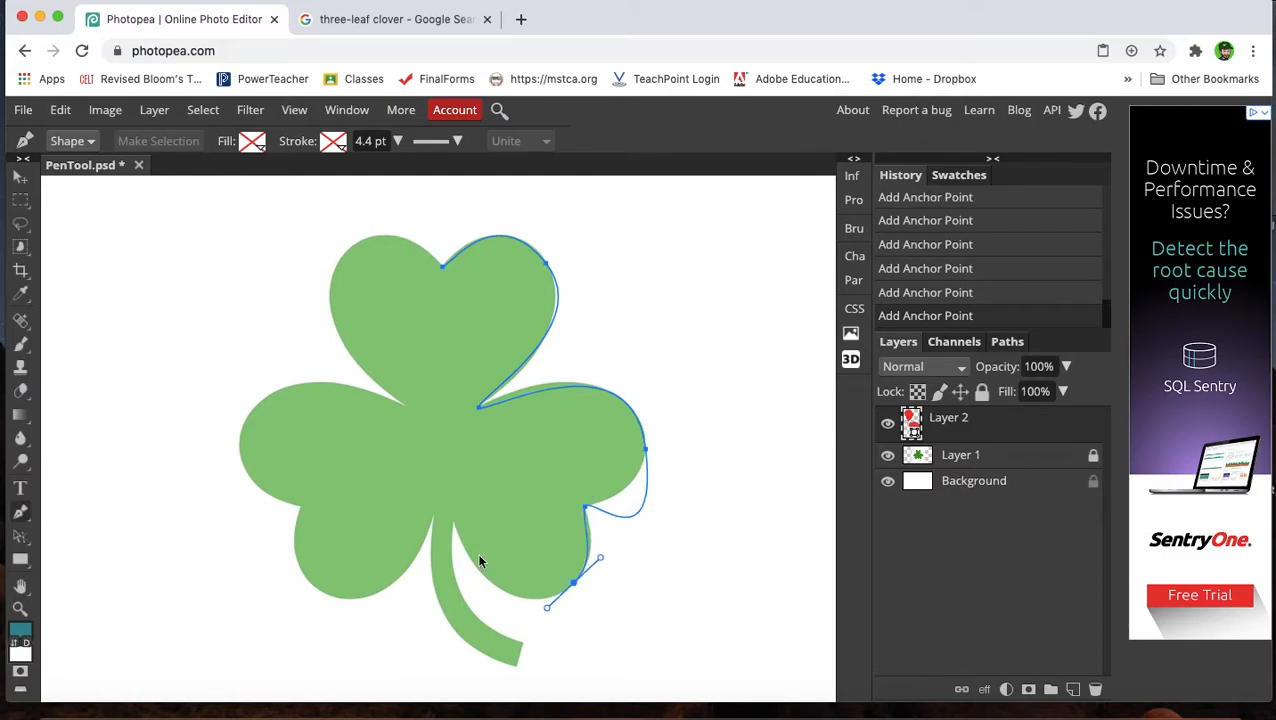
Extend the path down the right side of the stem to its tip.
drag(453, 522, 463, 523)
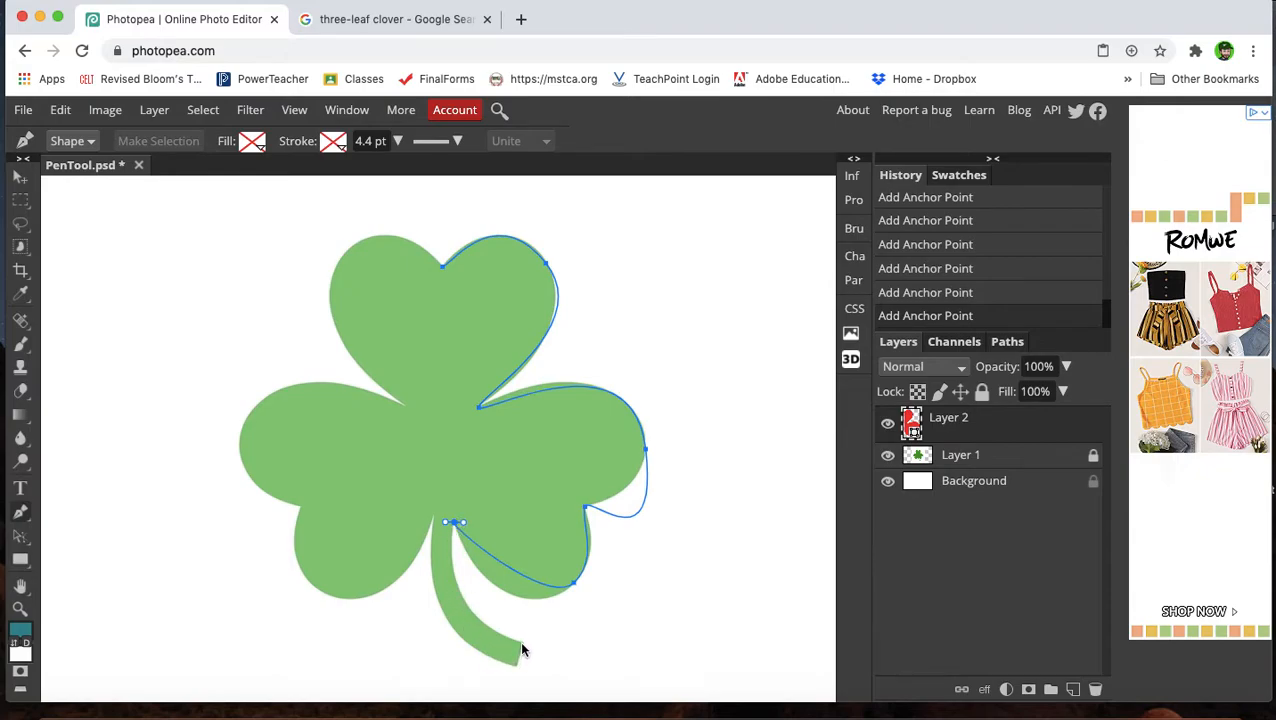
drag(521, 644, 622, 685)
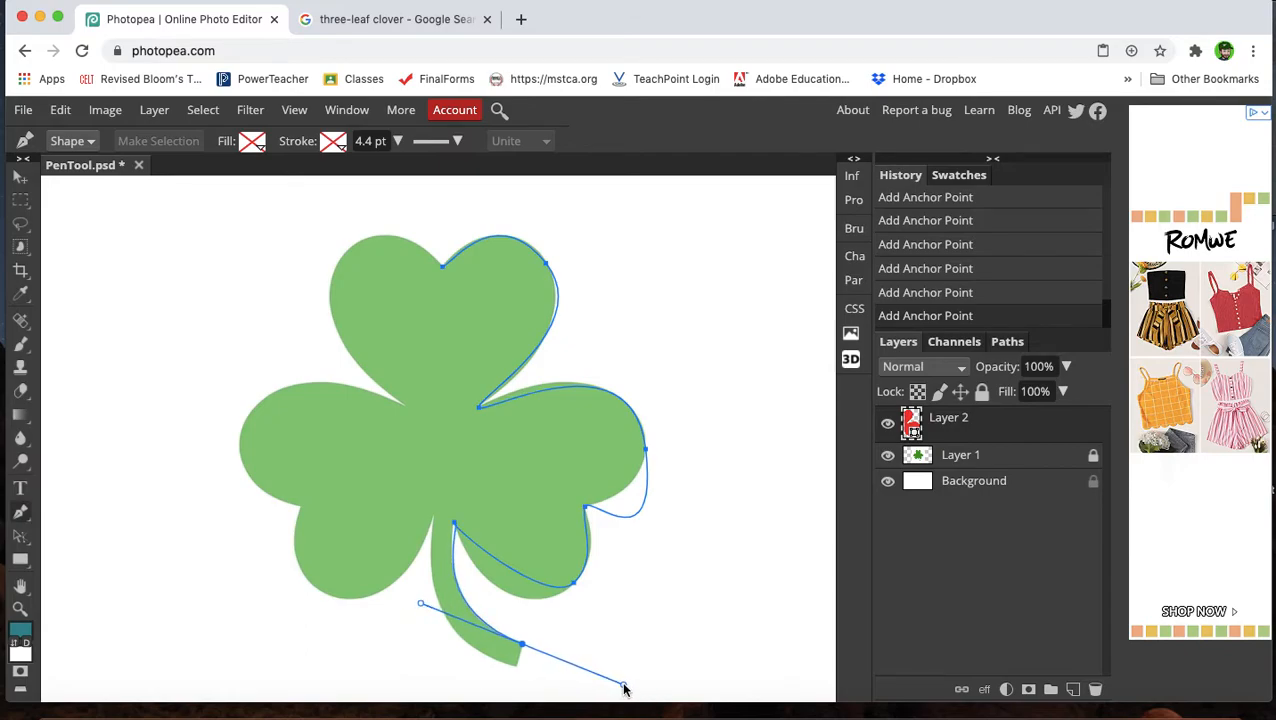
scroll(534, 690, down, 2)
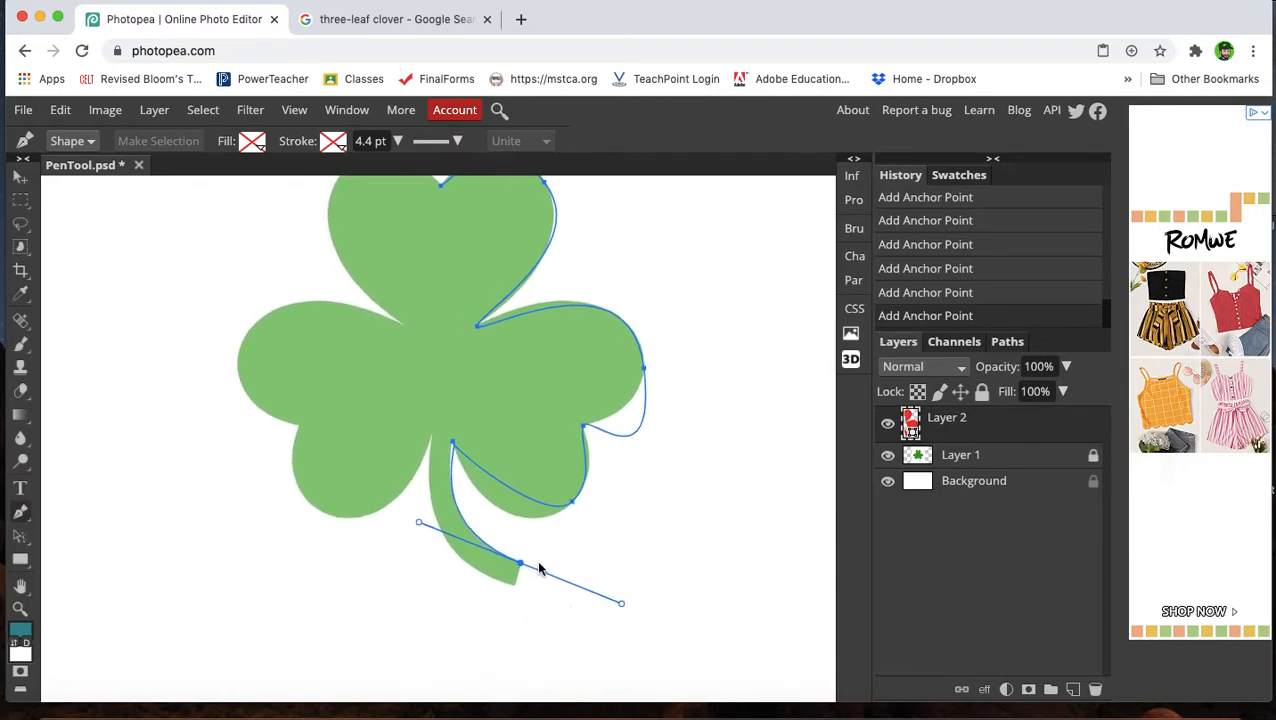
drag(515, 588, 501, 591)
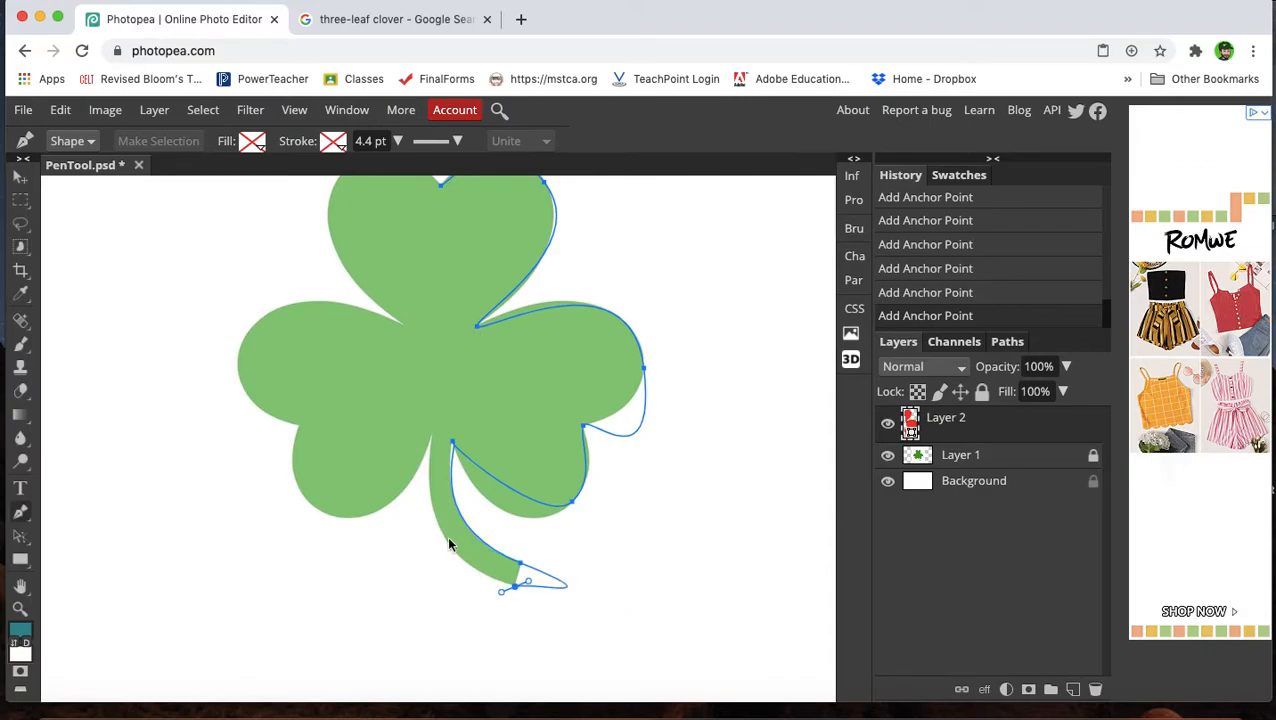
Carry the path up the stem's left side and around the left leaf through its notch to its outer edge.
drag(433, 440, 454, 339)
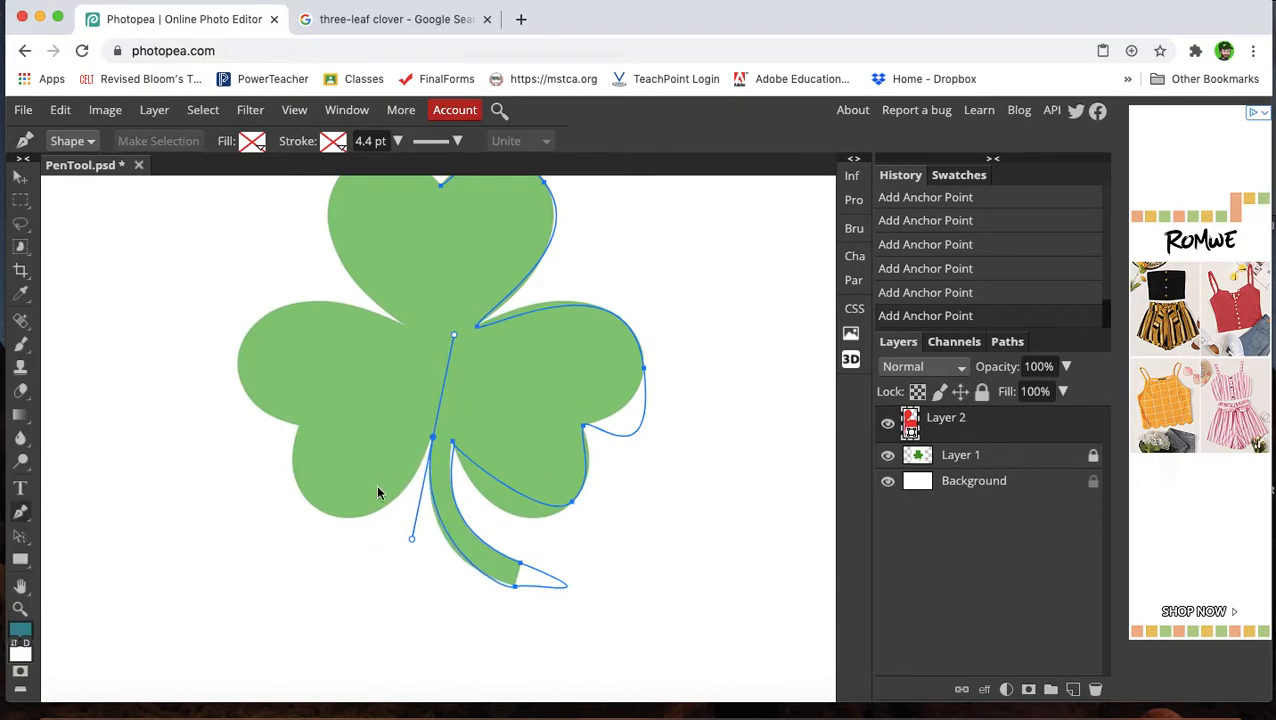
drag(307, 503, 331, 520)
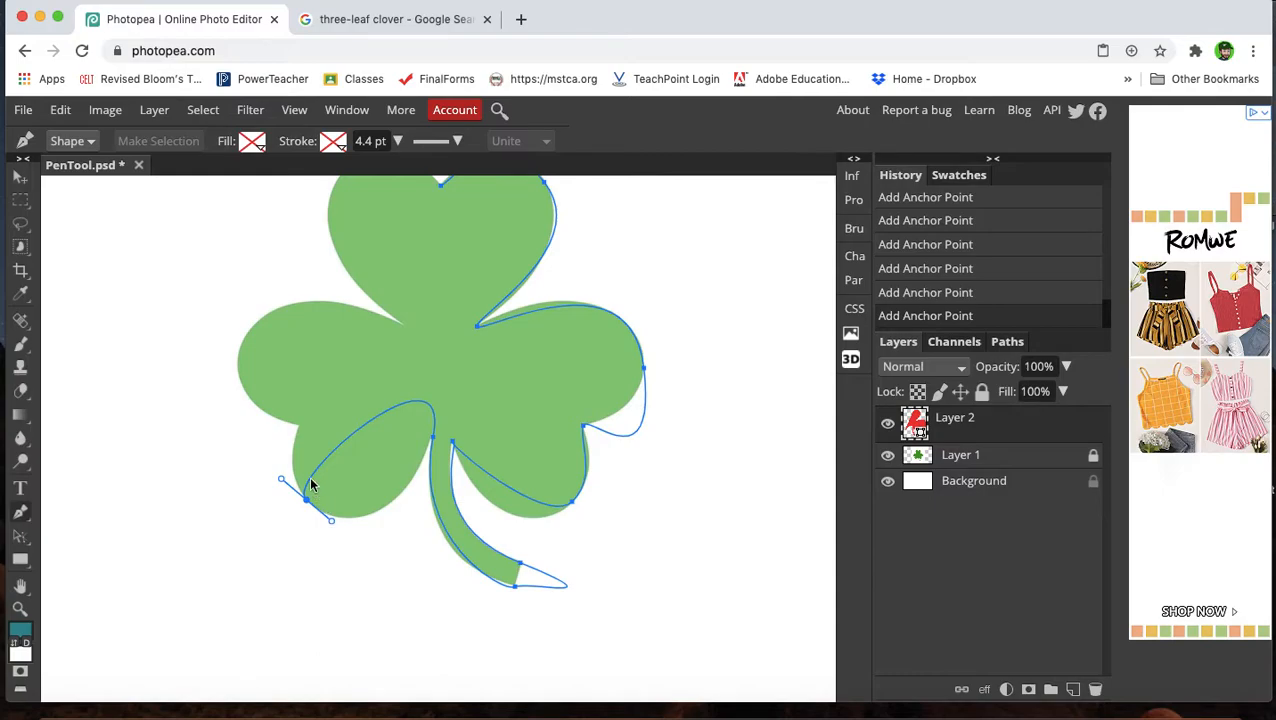
click(299, 427)
drag(301, 431, 306, 438)
drag(243, 340, 273, 283)
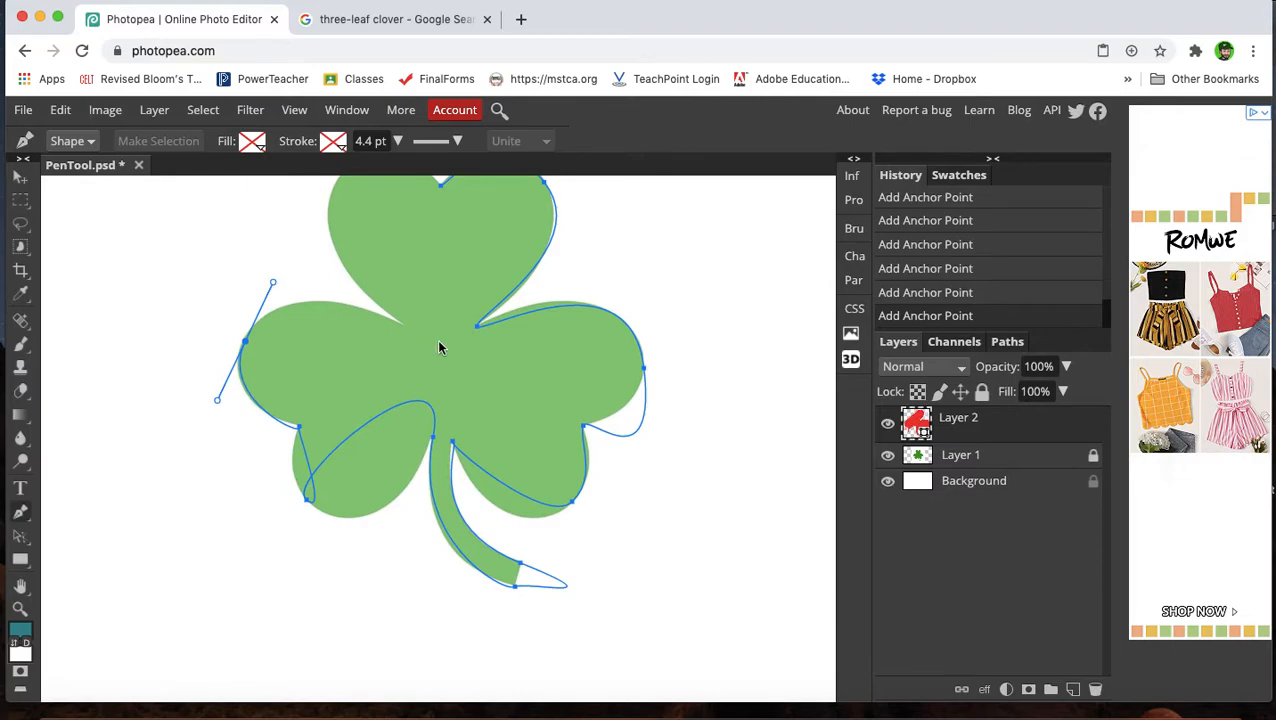
Finish the path around the top leaf's left side and close it at the starting anchor.
drag(408, 331, 415, 322)
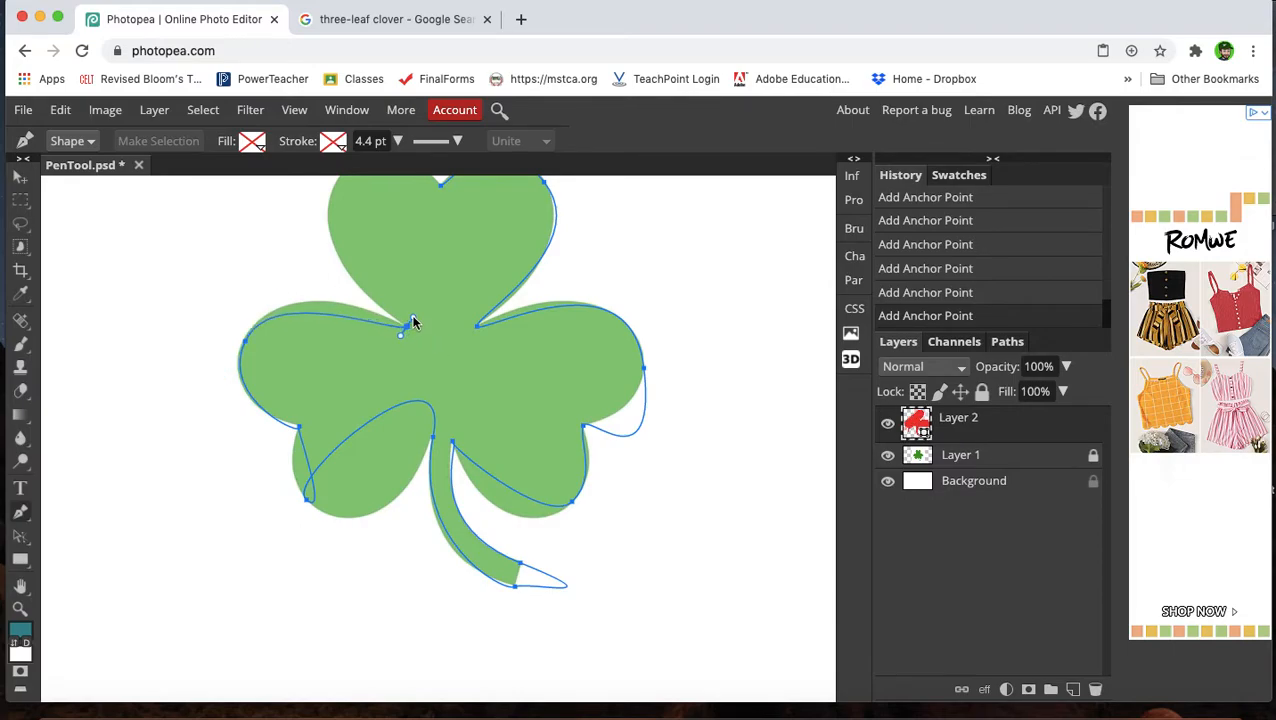
scroll(404, 319, up, 5)
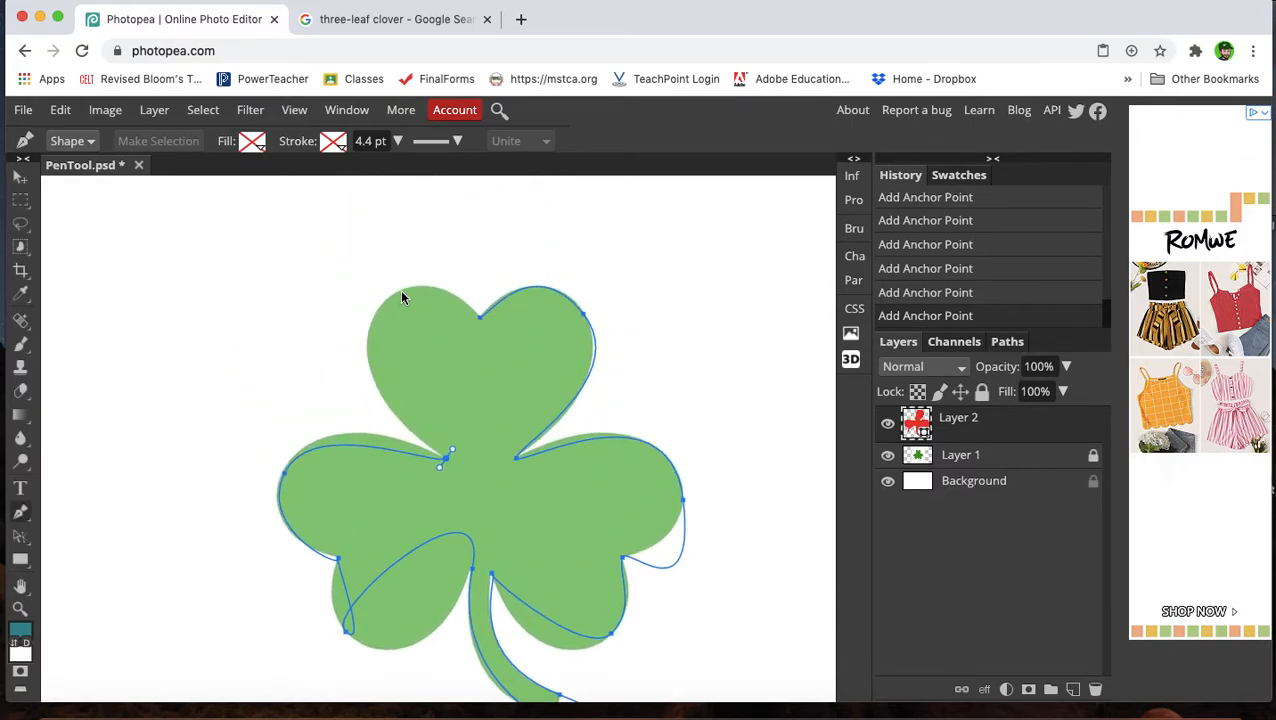
drag(404, 291, 517, 222)
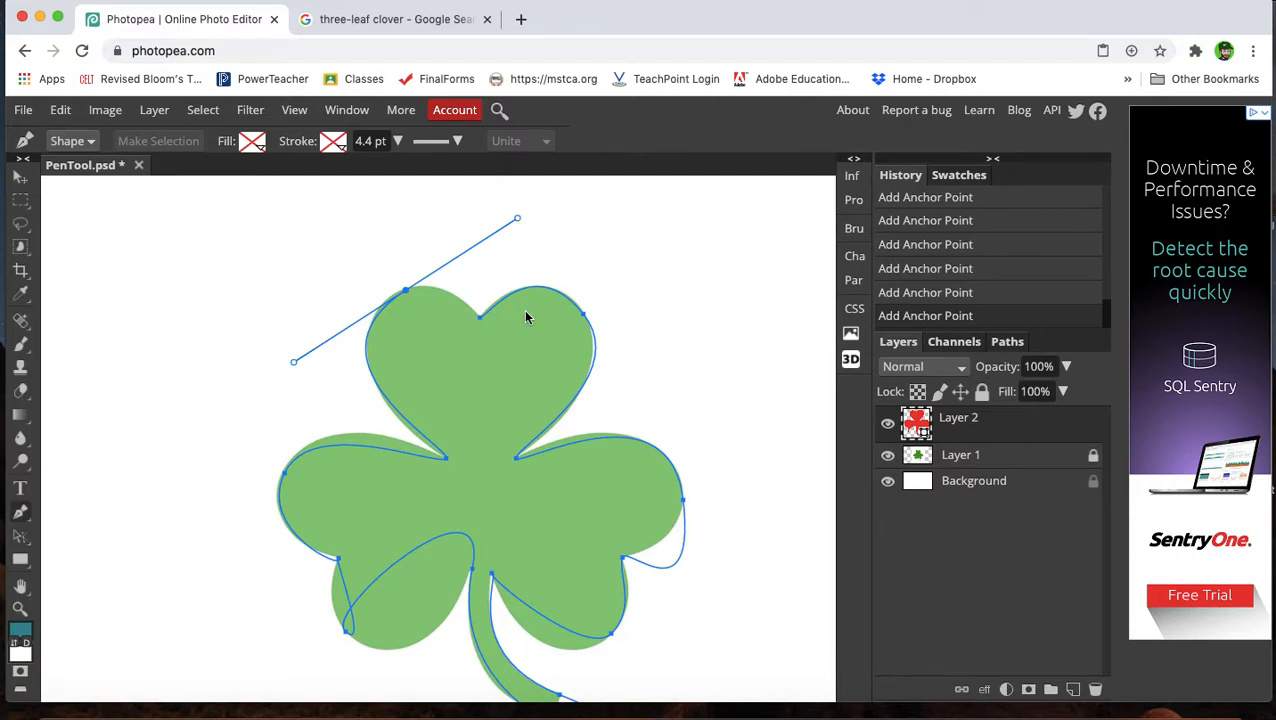
drag(479, 320, 492, 320)
Switch to the Direct Select tool and reposition the anchors on the right leaf's outer edge and notch.
scroll(555, 509, down, 4)
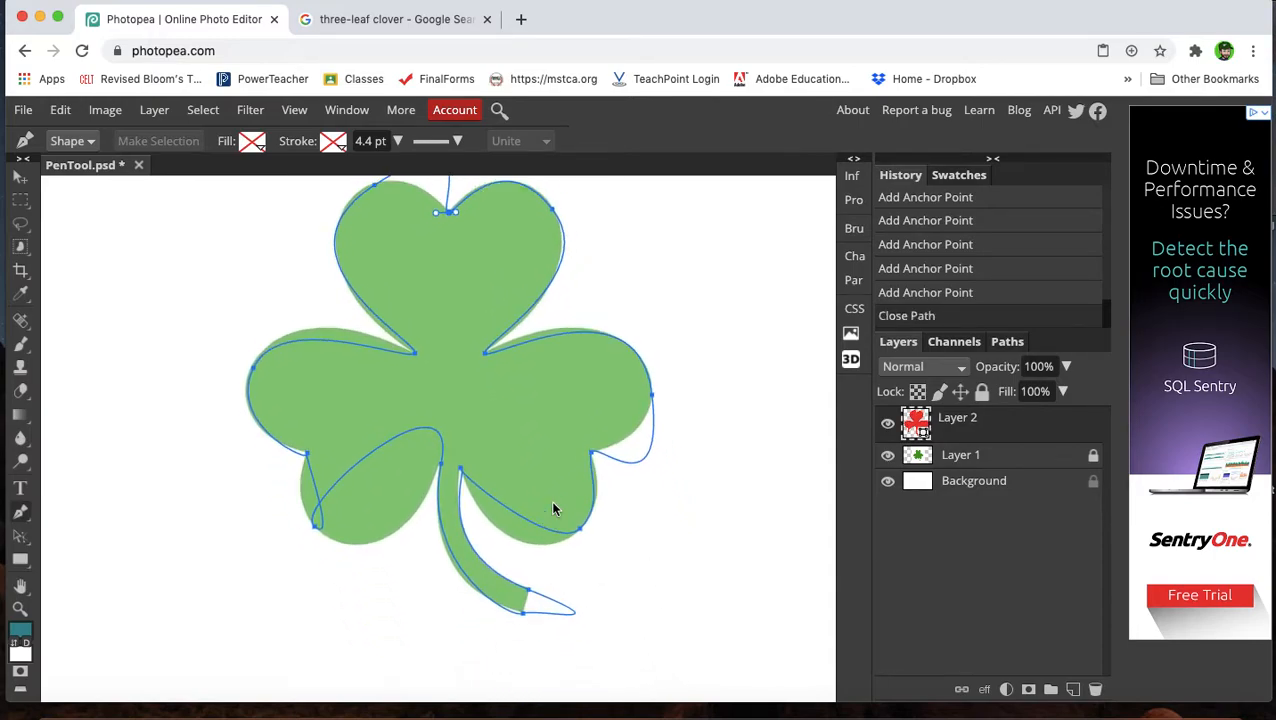
scroll(555, 509, right, 1)
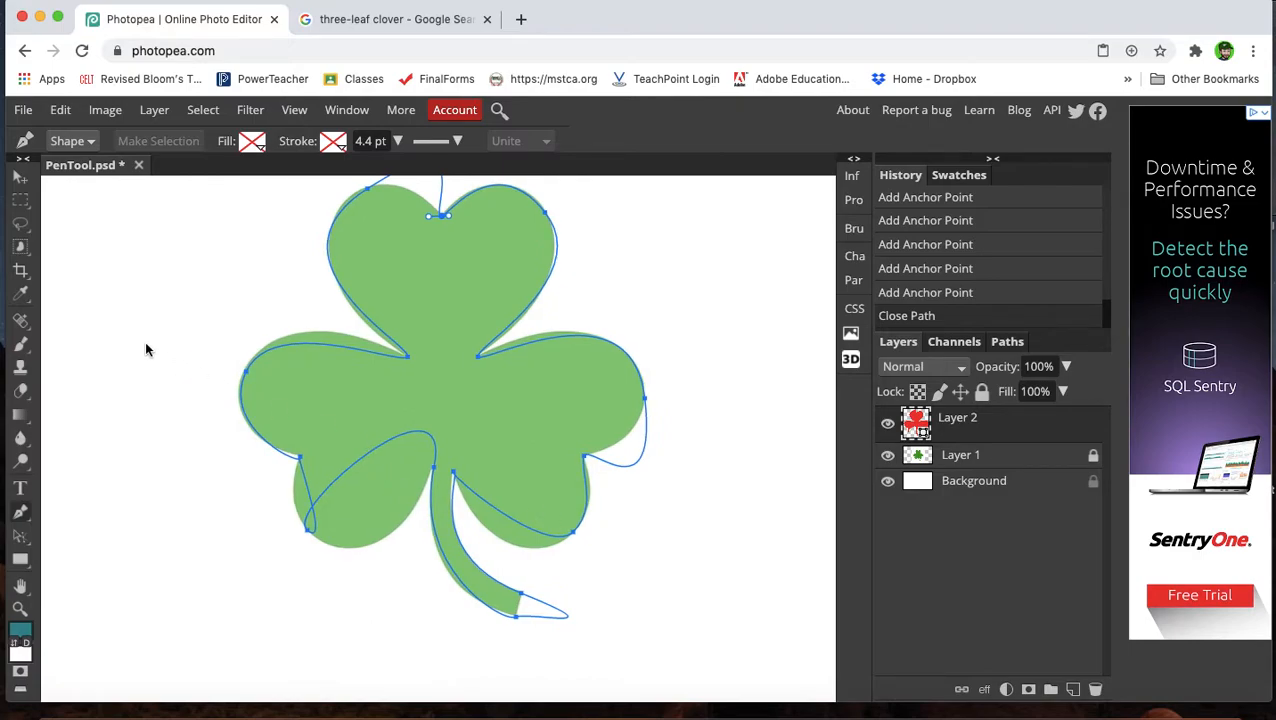
scroll(277, 515, up, 3)
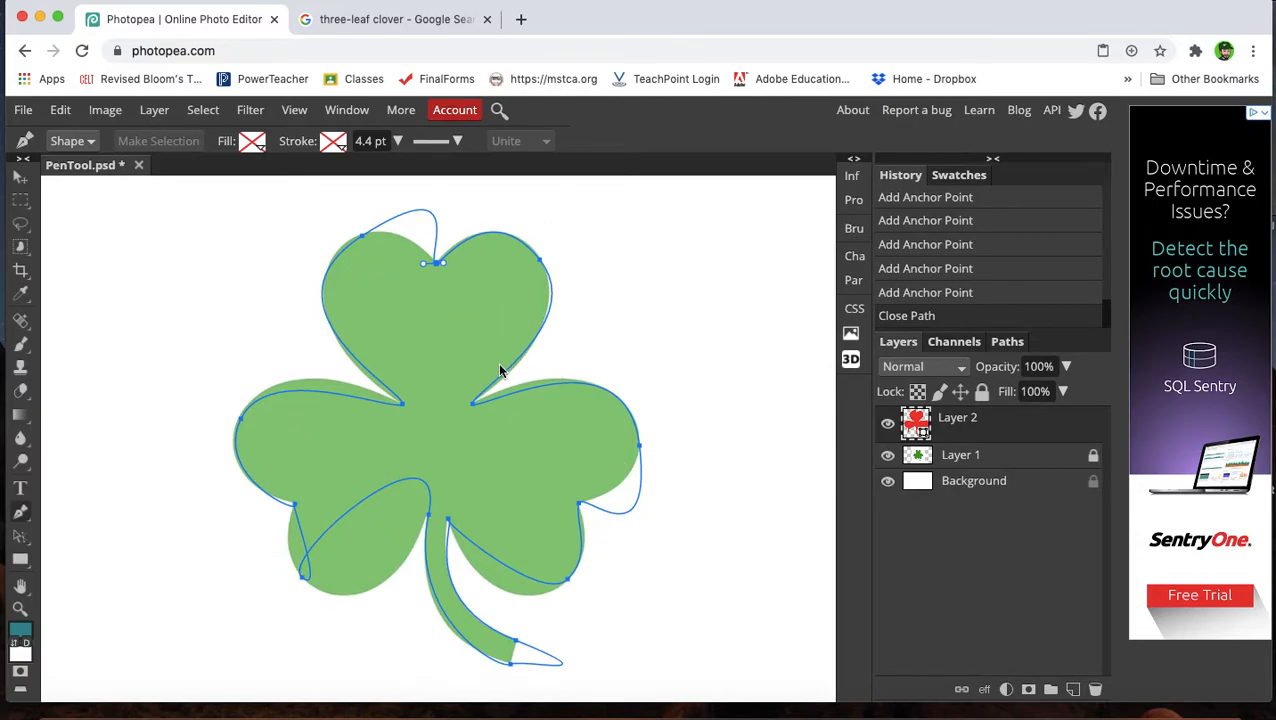
click(19, 538)
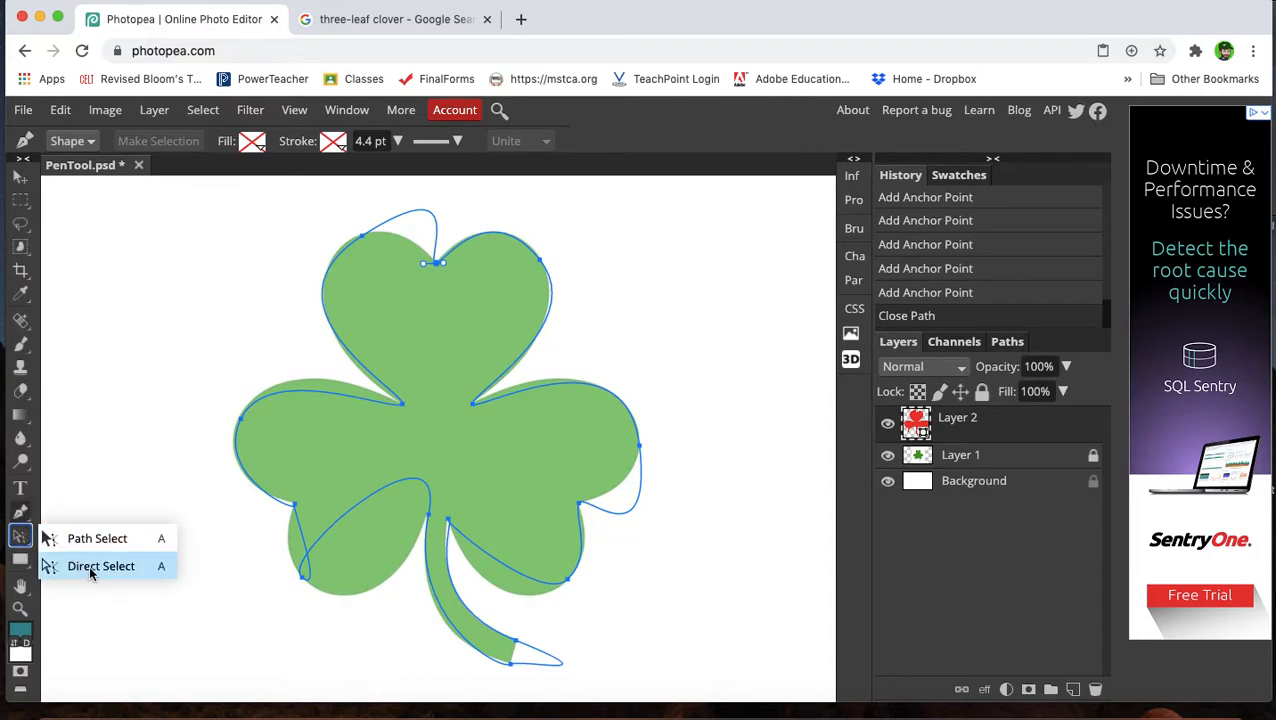
click(89, 564)
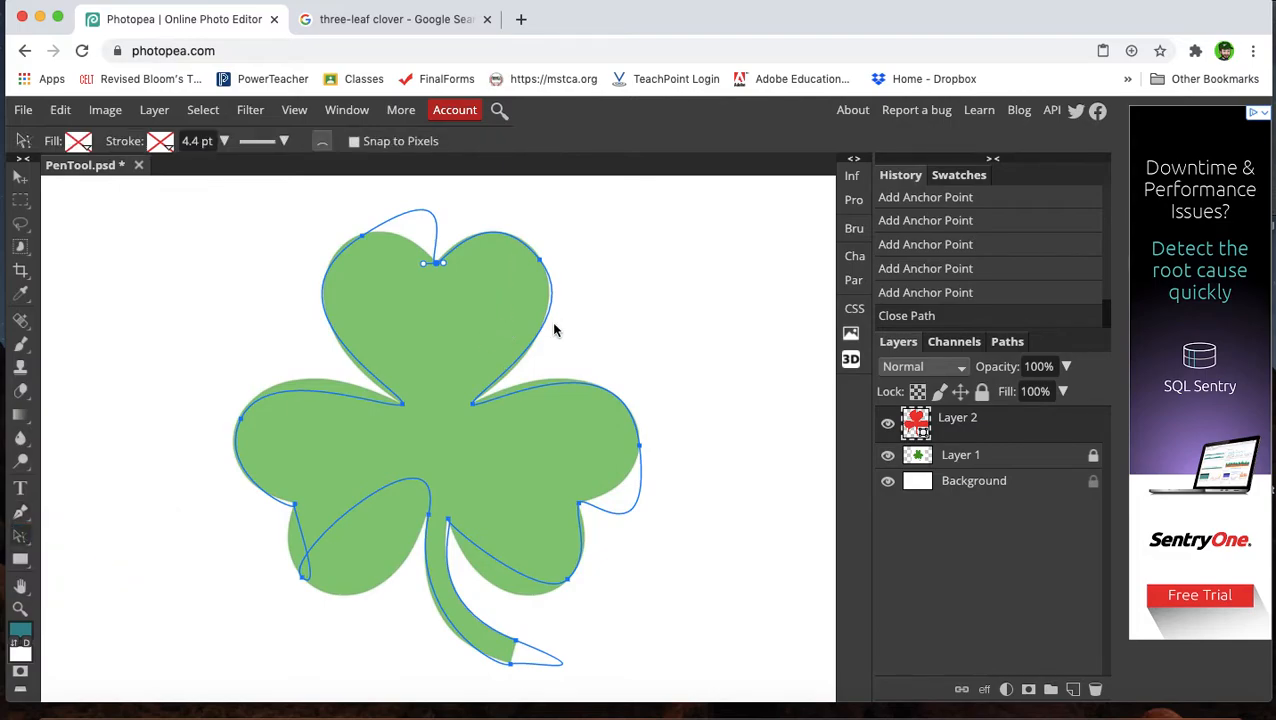
scroll(523, 388, right, 5)
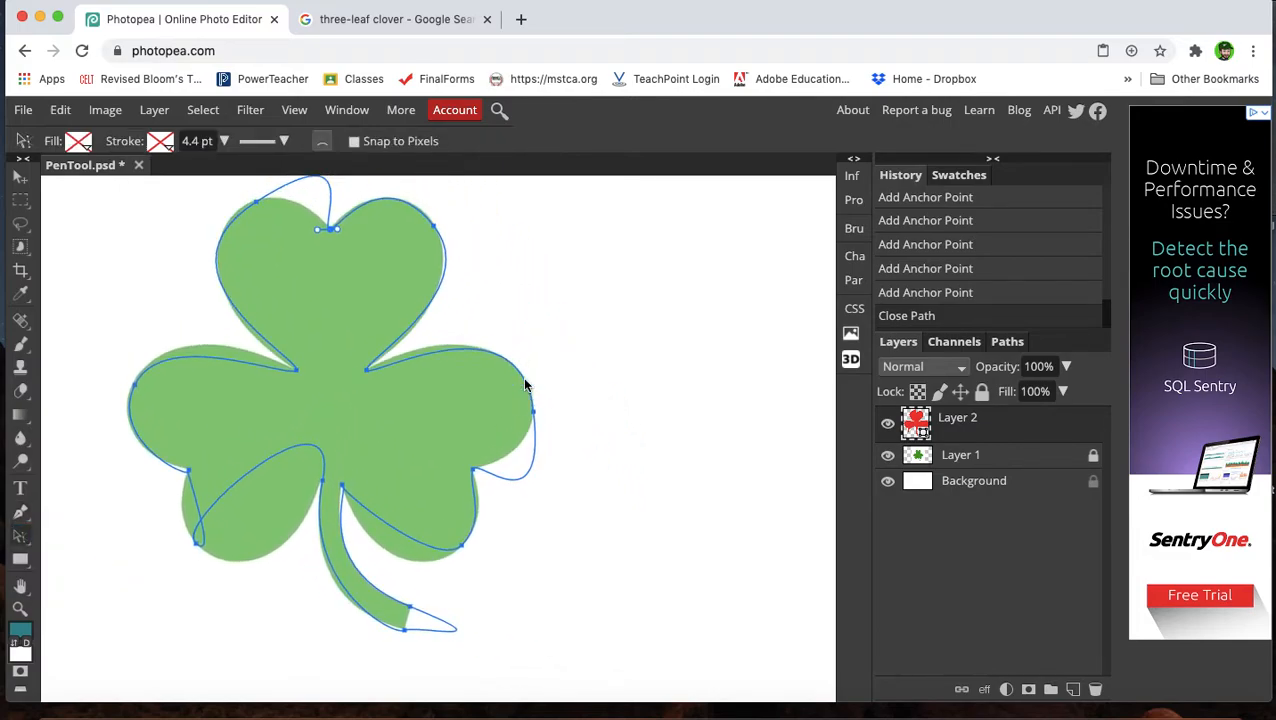
scroll(543, 502, up, 5)
scroll(545, 490, down, 3)
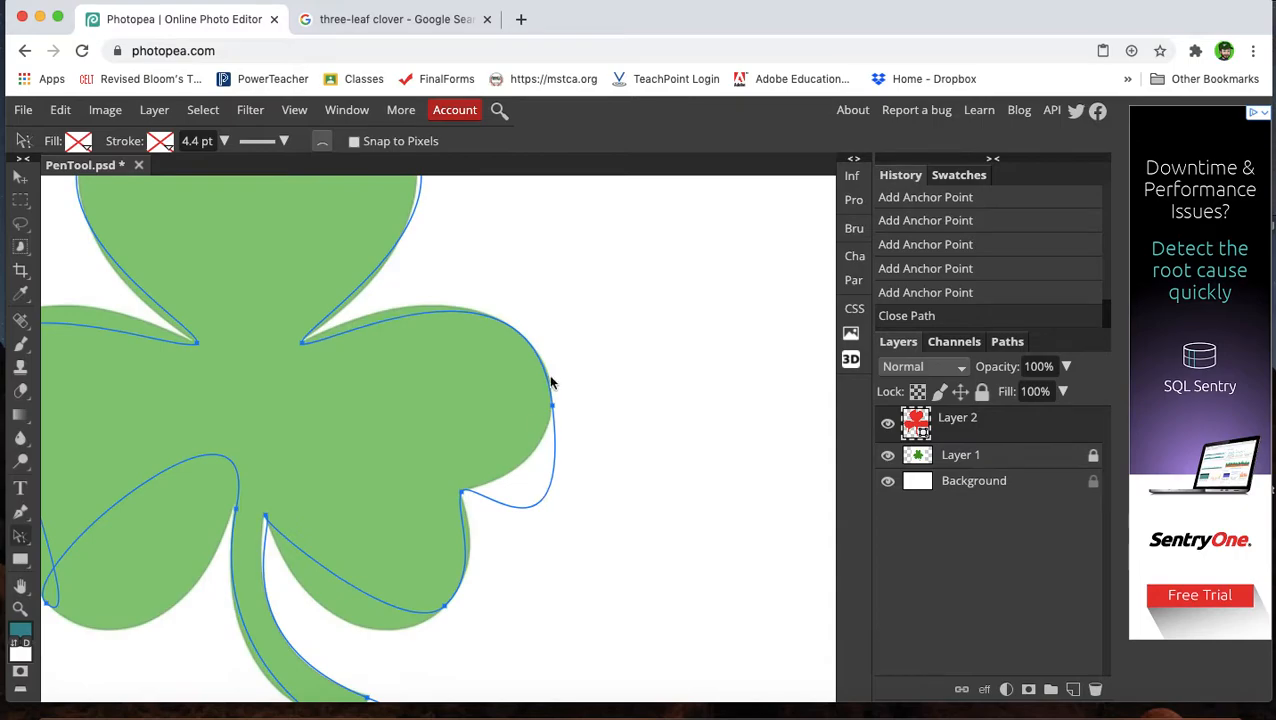
drag(553, 410, 556, 461)
mouse_move(462, 492)
mouse_down()
mouse_move(467, 469)
mouse_move(484, 491)
mouse_up()
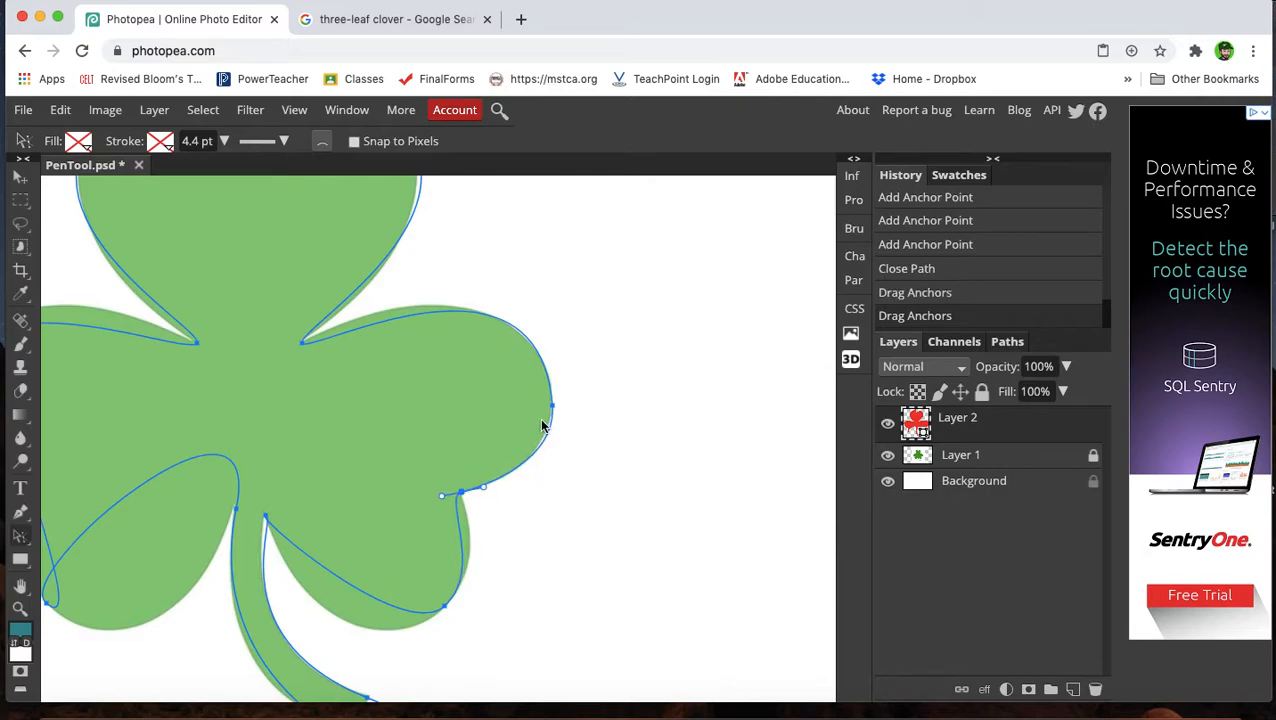
Select the right leaf's outer-edge anchor and adjust both of its curve handles to follow the outline.
click(551, 406)
drag(549, 406, 552, 408)
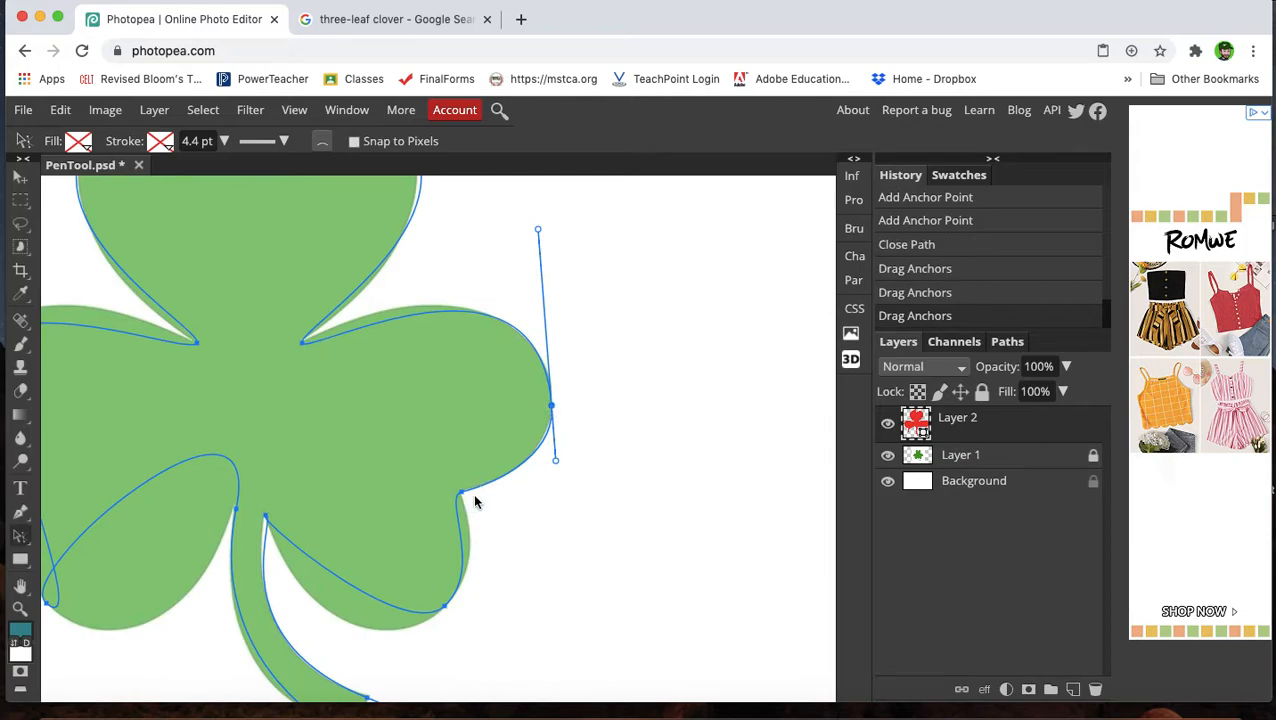
drag(556, 461, 553, 457)
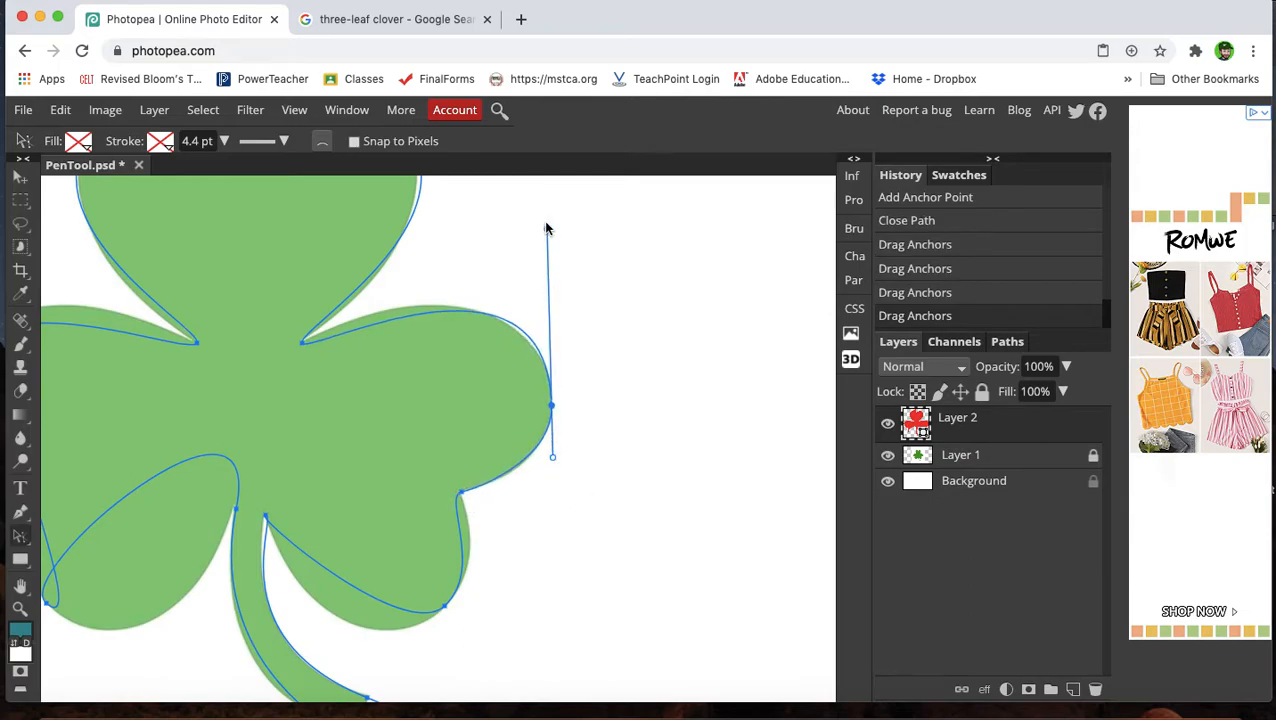
mouse_move(548, 231)
mouse_down()
mouse_move(547, 250)
mouse_move(536, 231)
mouse_up()
Adjust the handle of the anchor at the top and right leaf junction, then retune the right leaf's upper handle.
click(302, 344)
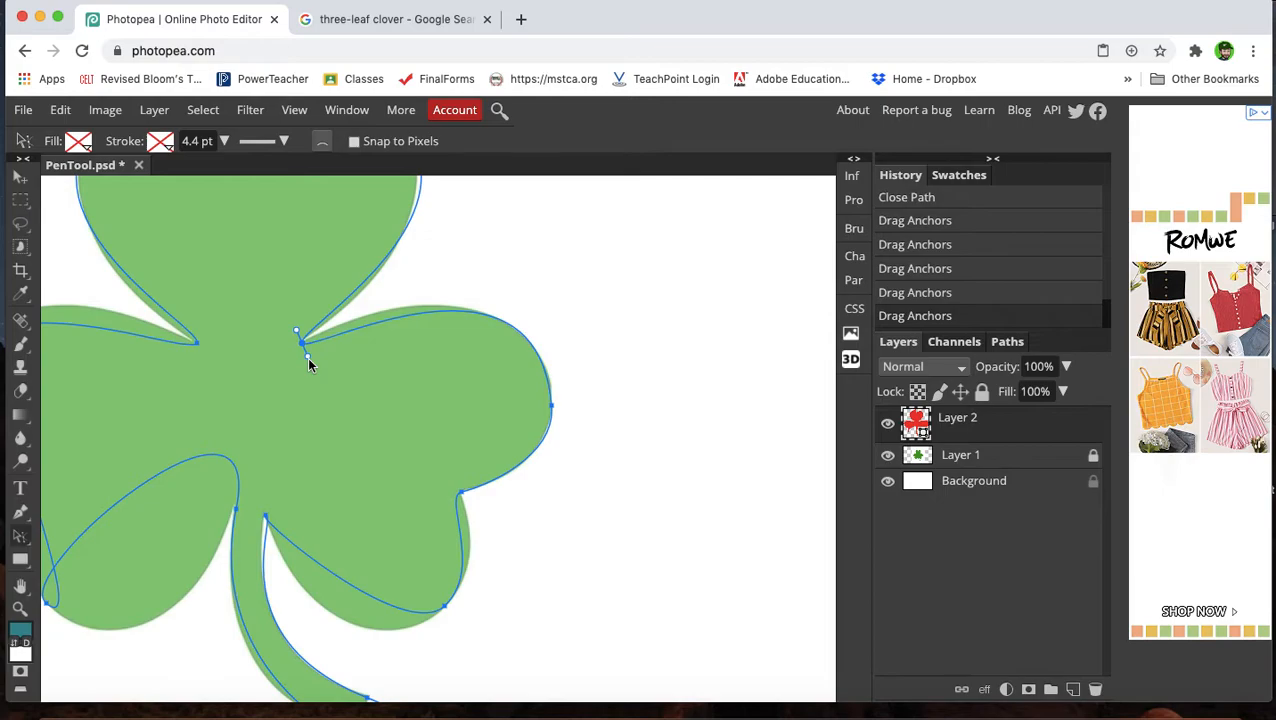
click(302, 344)
drag(308, 359, 342, 324)
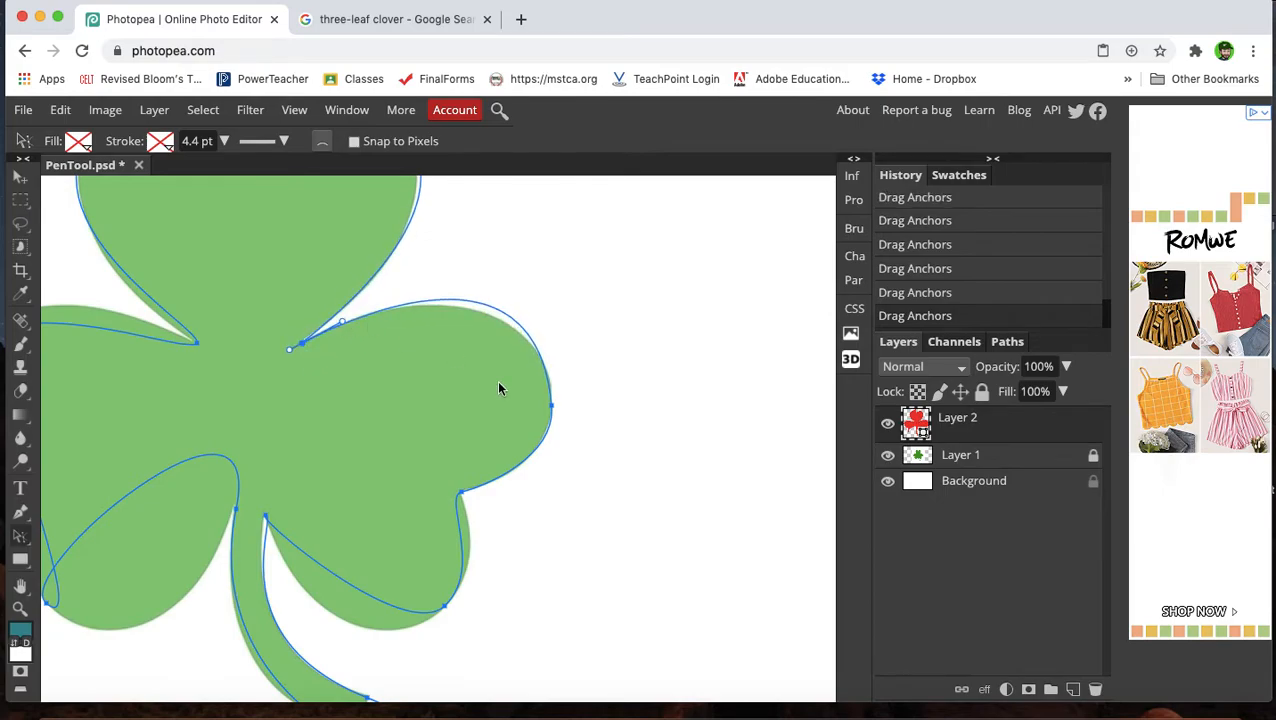
click(550, 407)
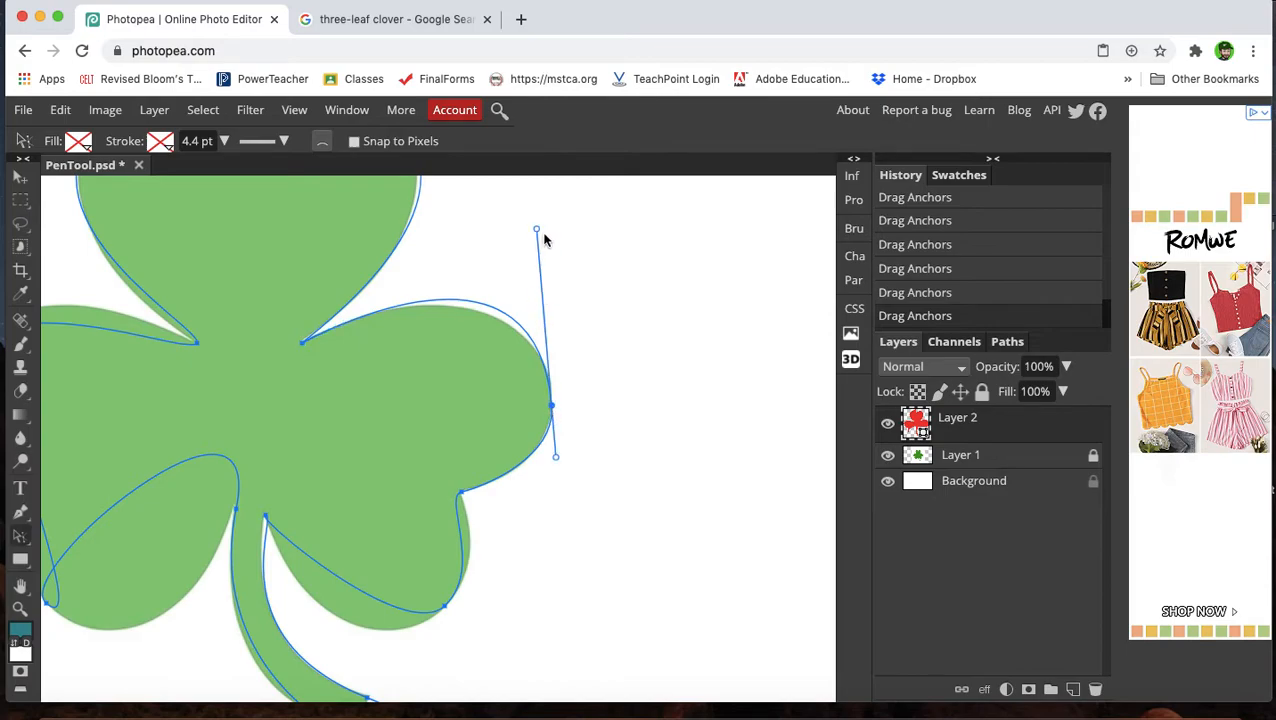
drag(536, 230, 538, 256)
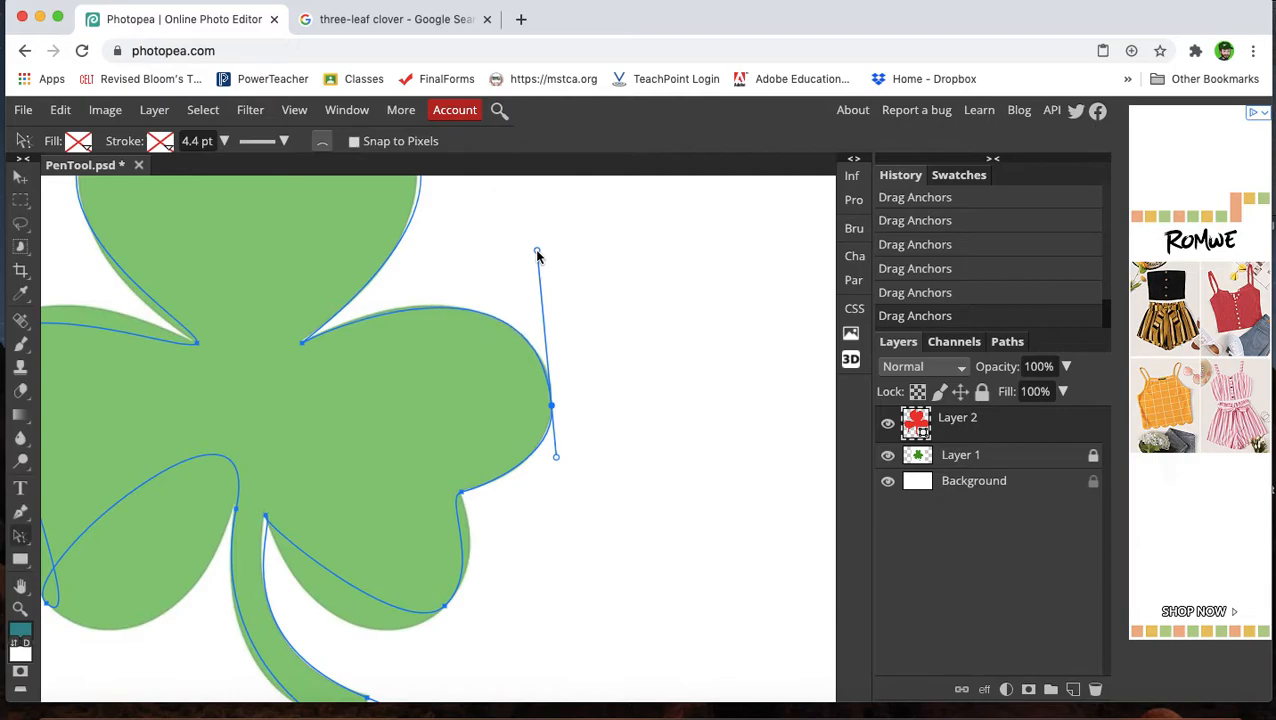
Nudge the anchor at the notch between the top and right leaves slightly to sit on the outline.
scroll(390, 379, up, 5)
scroll(390, 379, left, 3)
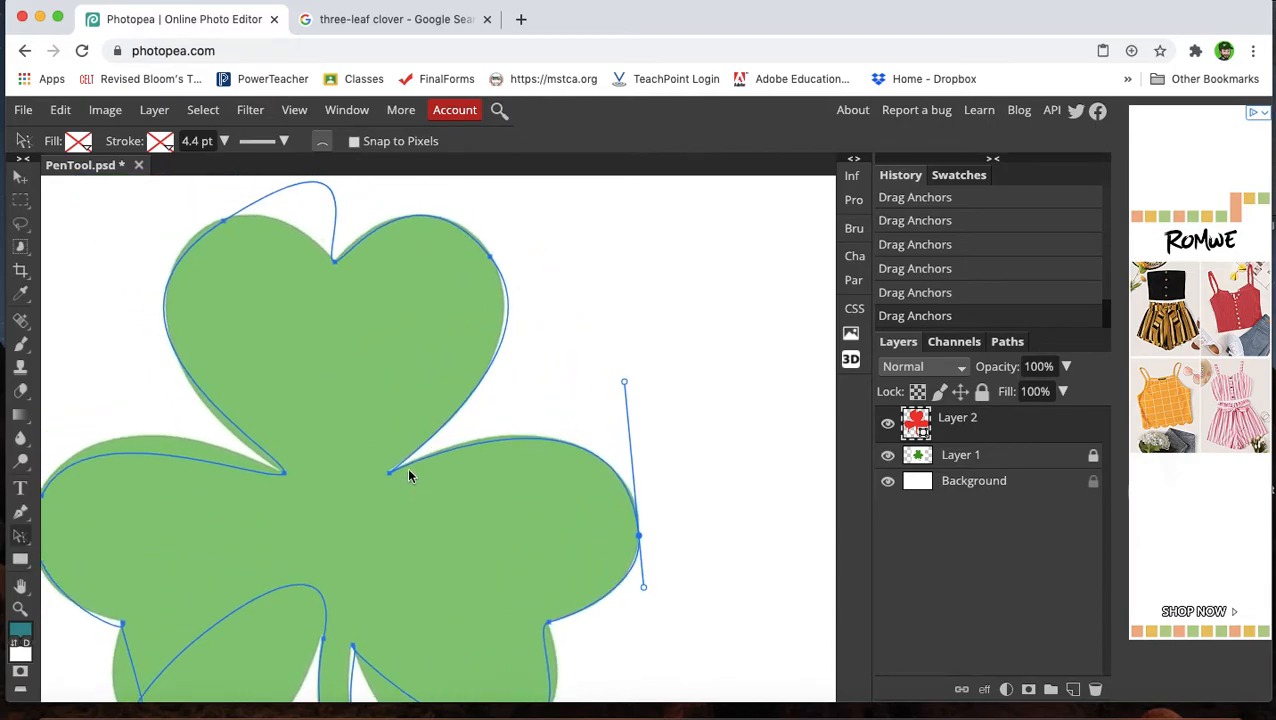
scroll(403, 449, up, 6)
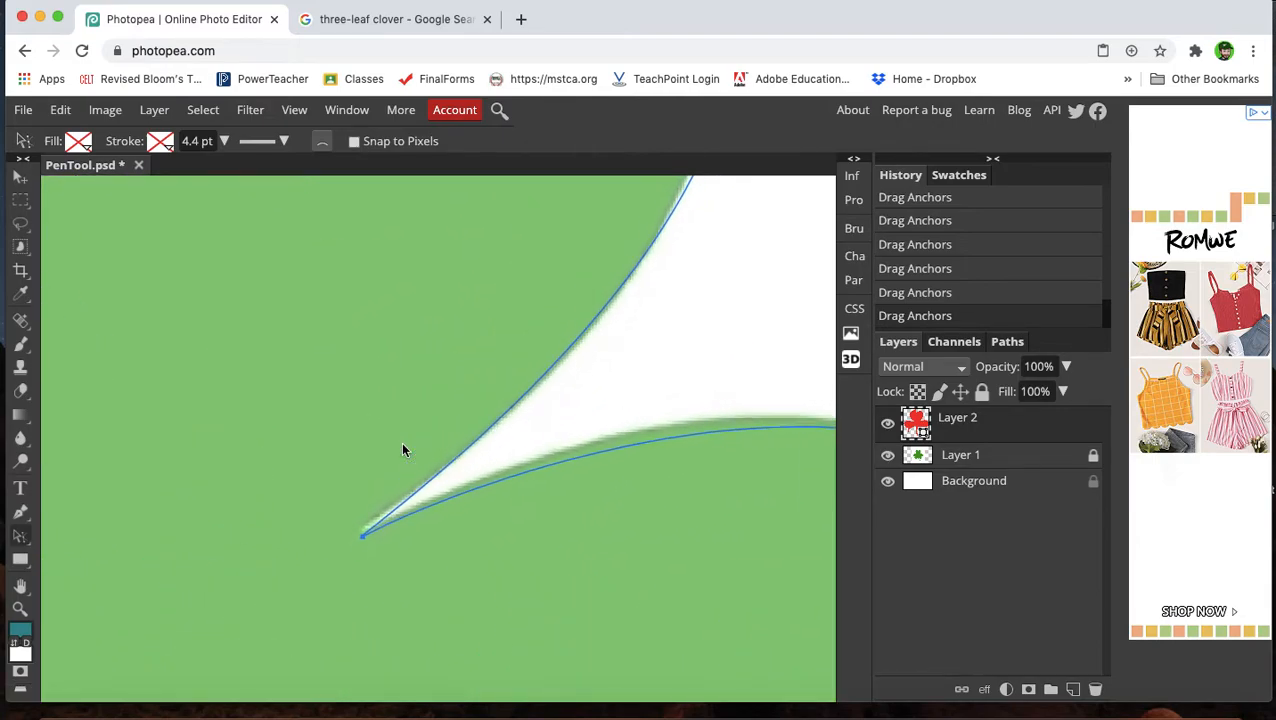
scroll(403, 449, down, 4)
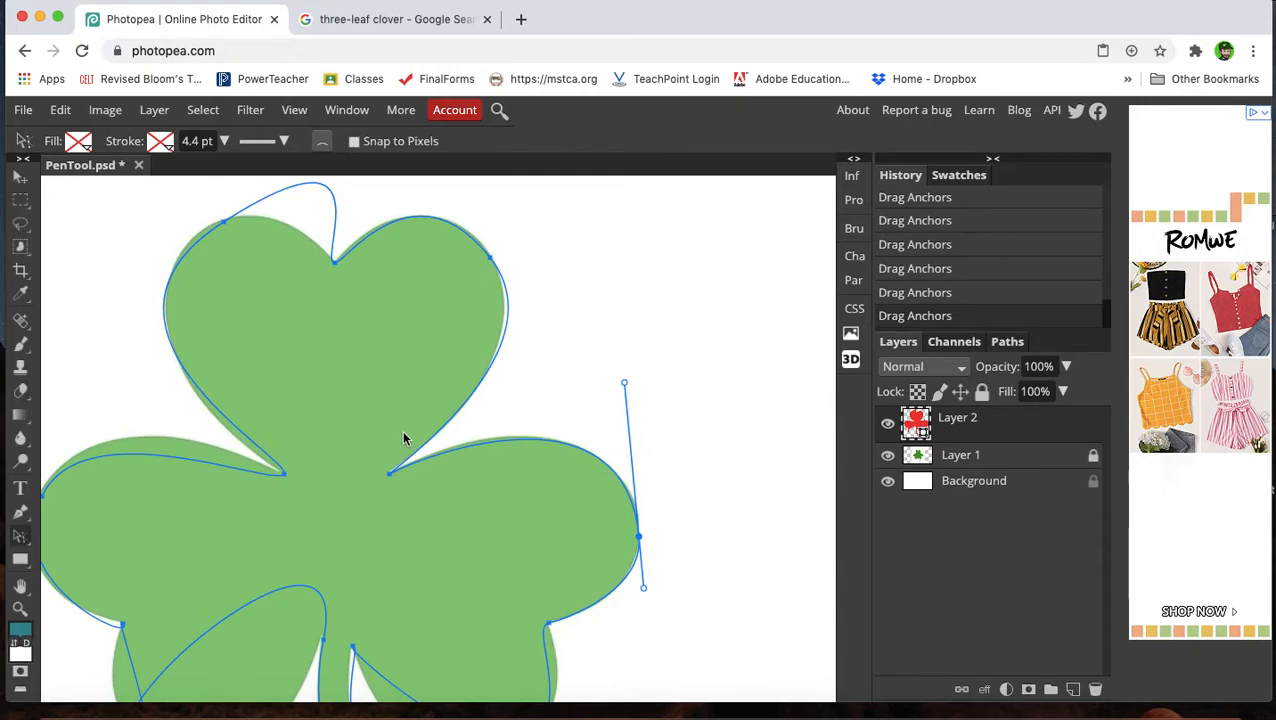
scroll(403, 440, up, 4)
scroll(403, 440, up, 2)
click(374, 510)
drag(374, 510, 378, 513)
Adjust both curve handles of the anchor on the top leaf's right edge so the path hugs the outline.
scroll(578, 392, up, 4)
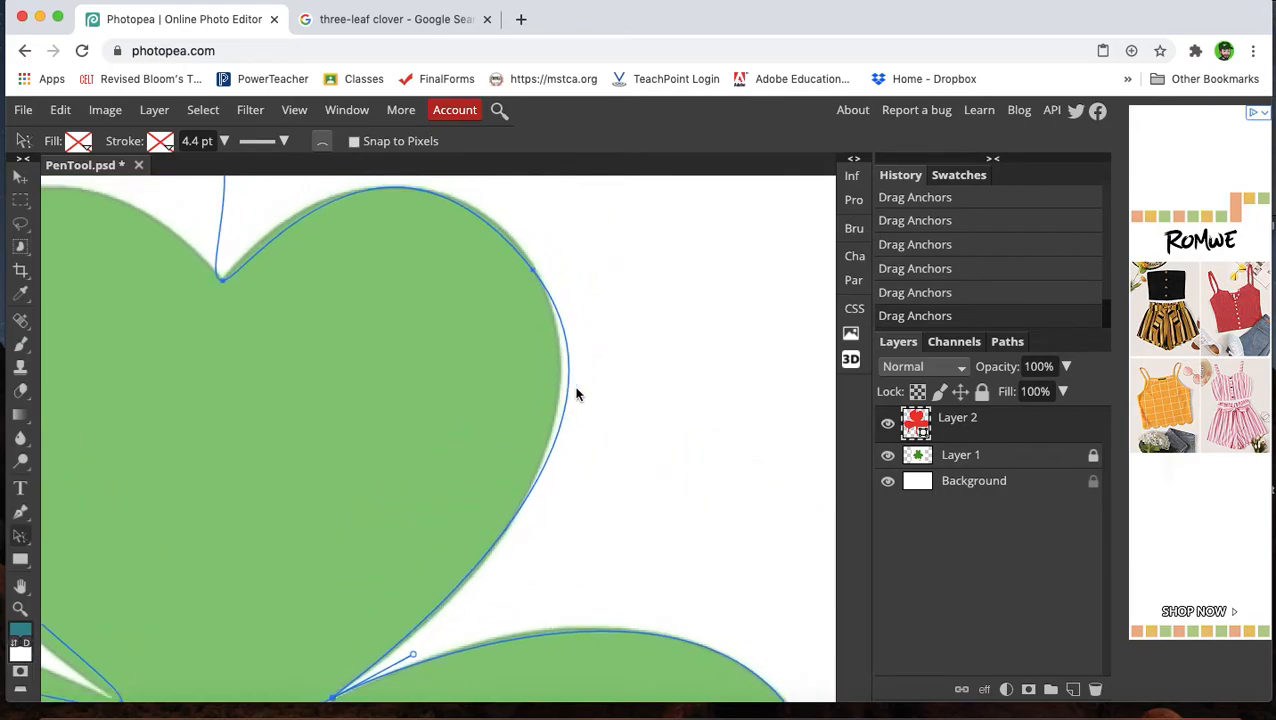
click(534, 264)
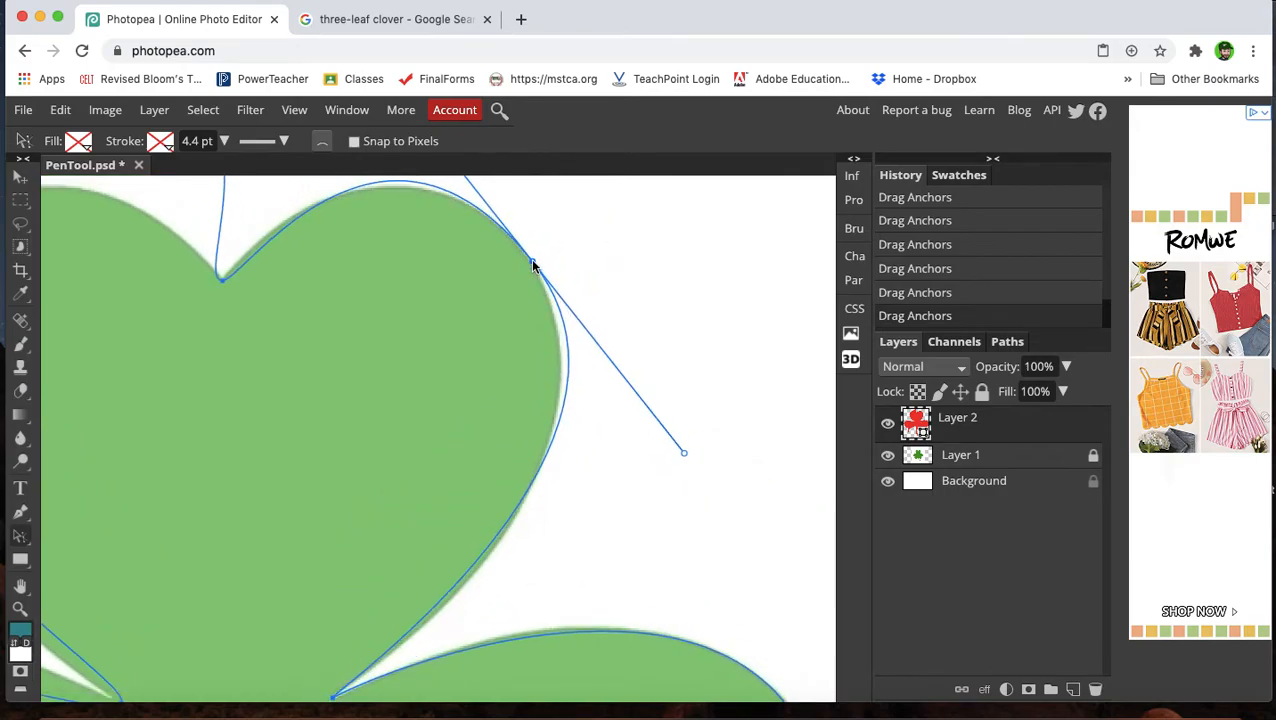
drag(684, 452, 652, 516)
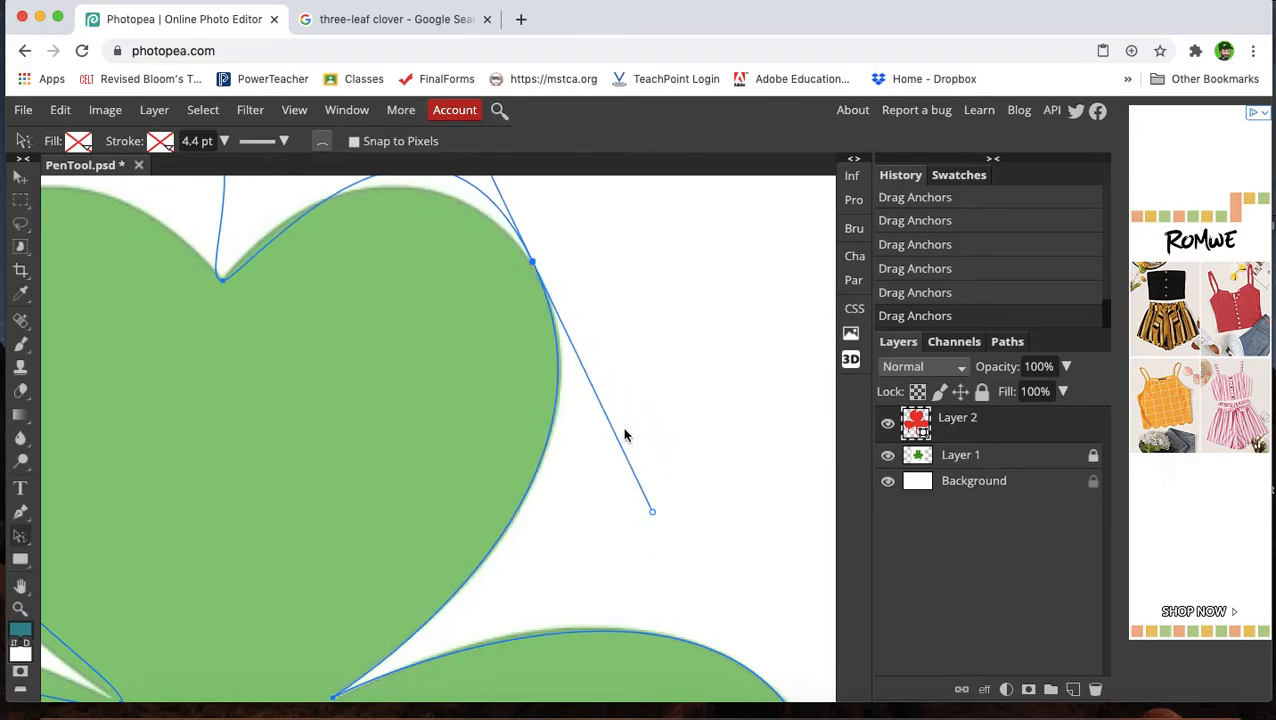
scroll(620, 432, up, 5)
scroll(620, 432, left, 2)
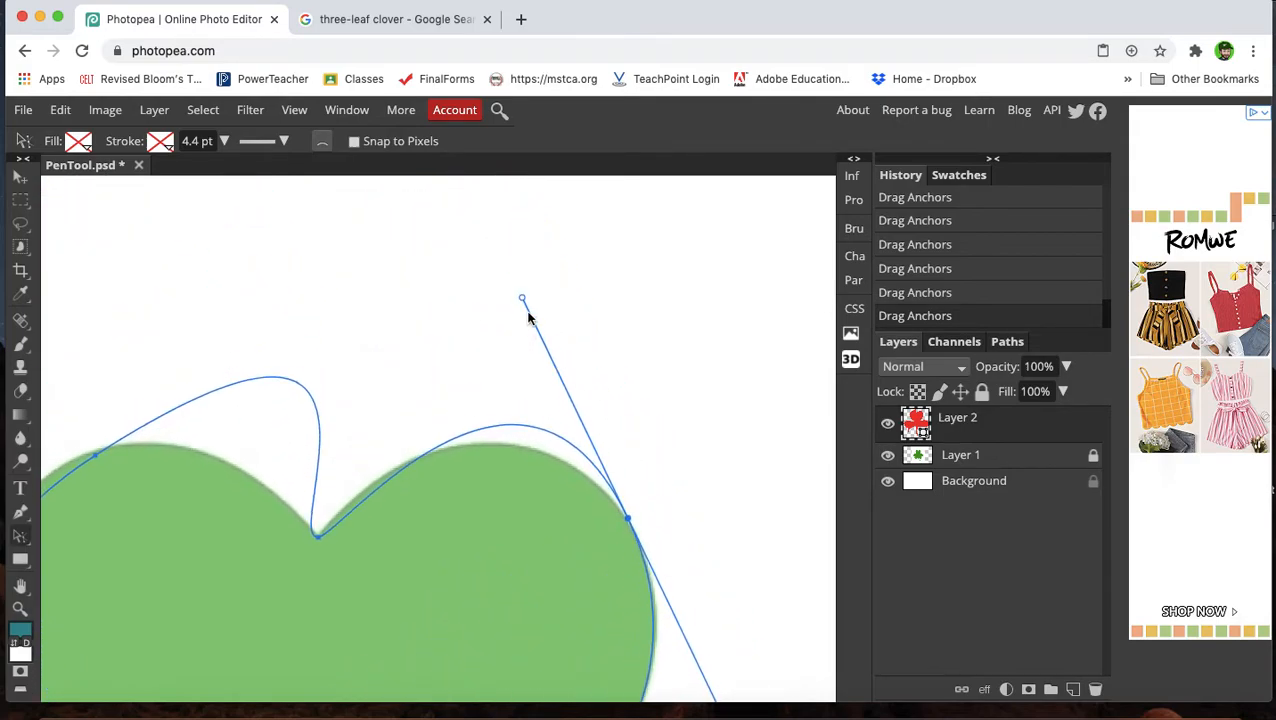
drag(521, 299, 563, 383)
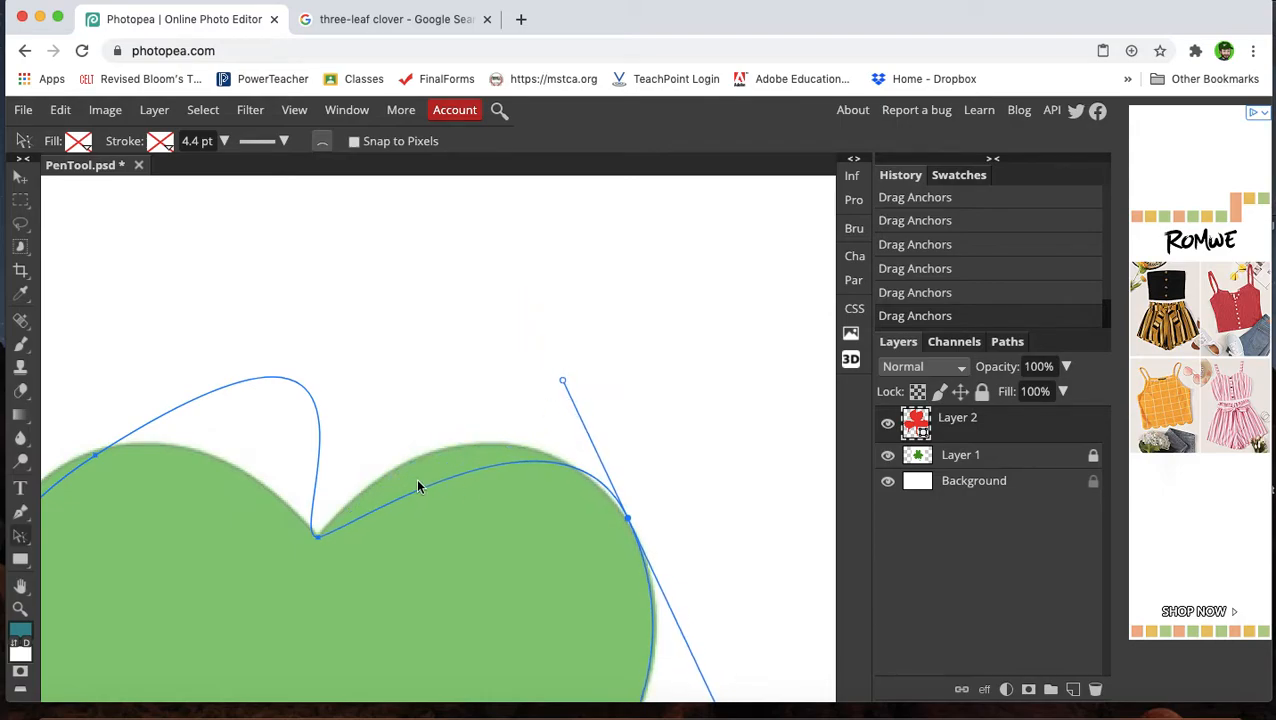
Raise the right handle of the top leaf's notch anchor and fine-tune both handles of its right-edge anchor.
click(320, 538)
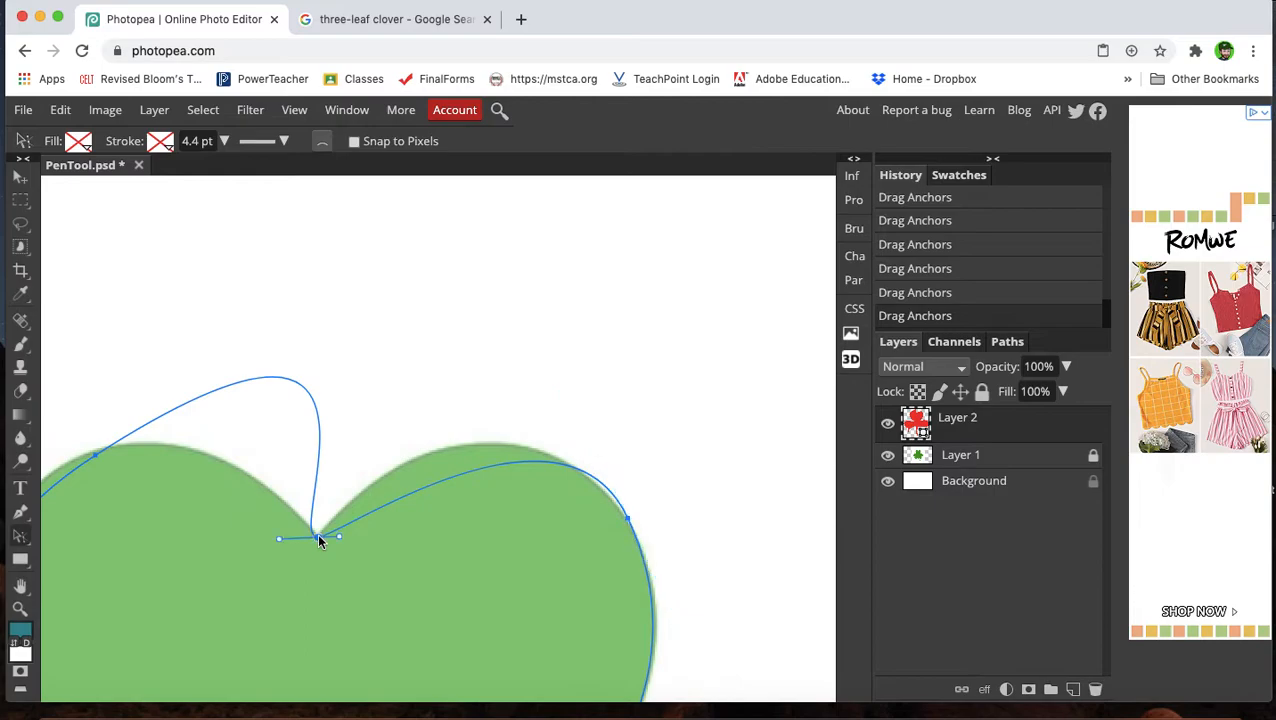
drag(340, 538, 361, 453)
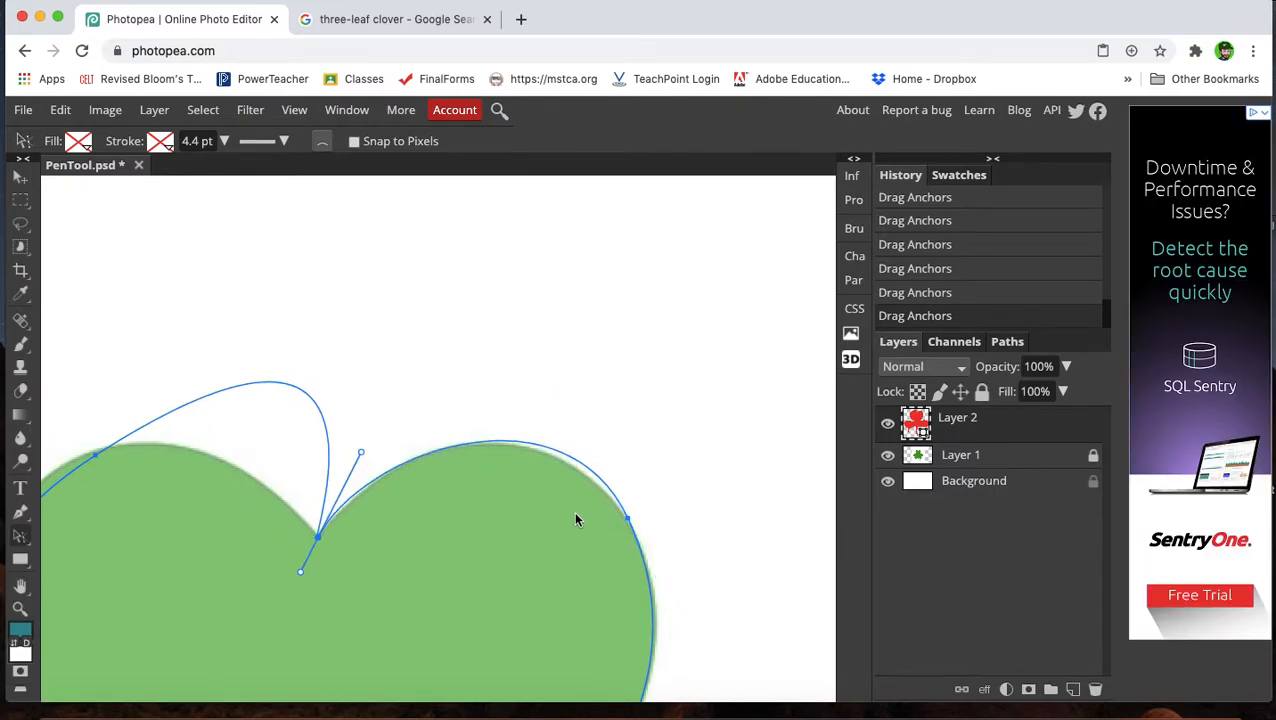
click(628, 520)
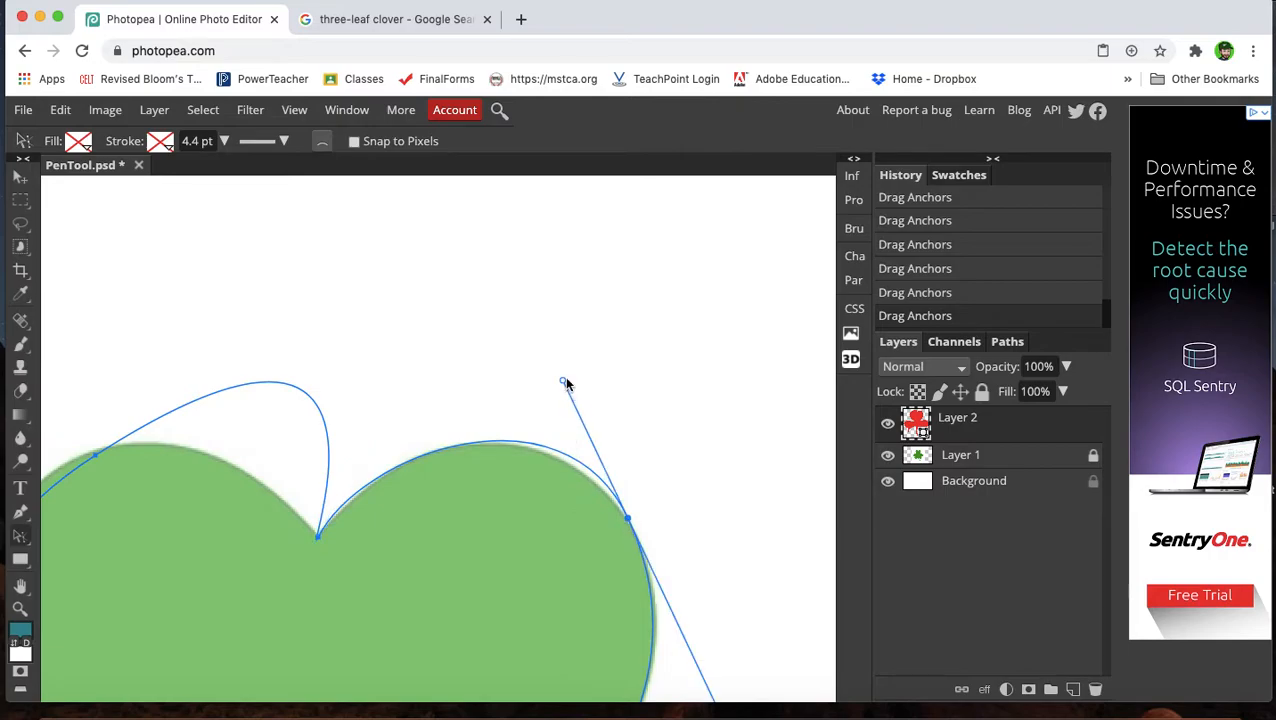
mouse_move(563, 387)
mouse_down()
mouse_move(572, 399)
mouse_move(558, 415)
mouse_move(535, 404)
mouse_move(555, 401)
mouse_up()
scroll(555, 420, down, 5)
scroll(555, 420, right, 2)
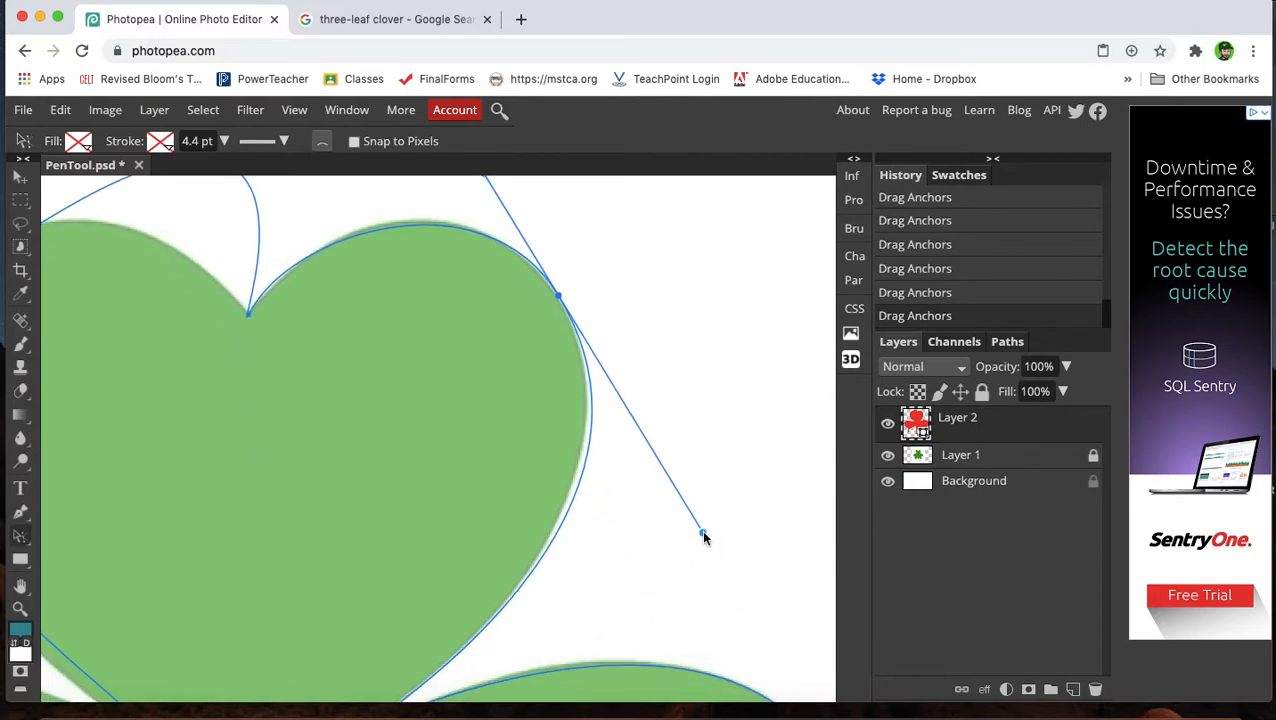
drag(702, 532, 688, 518)
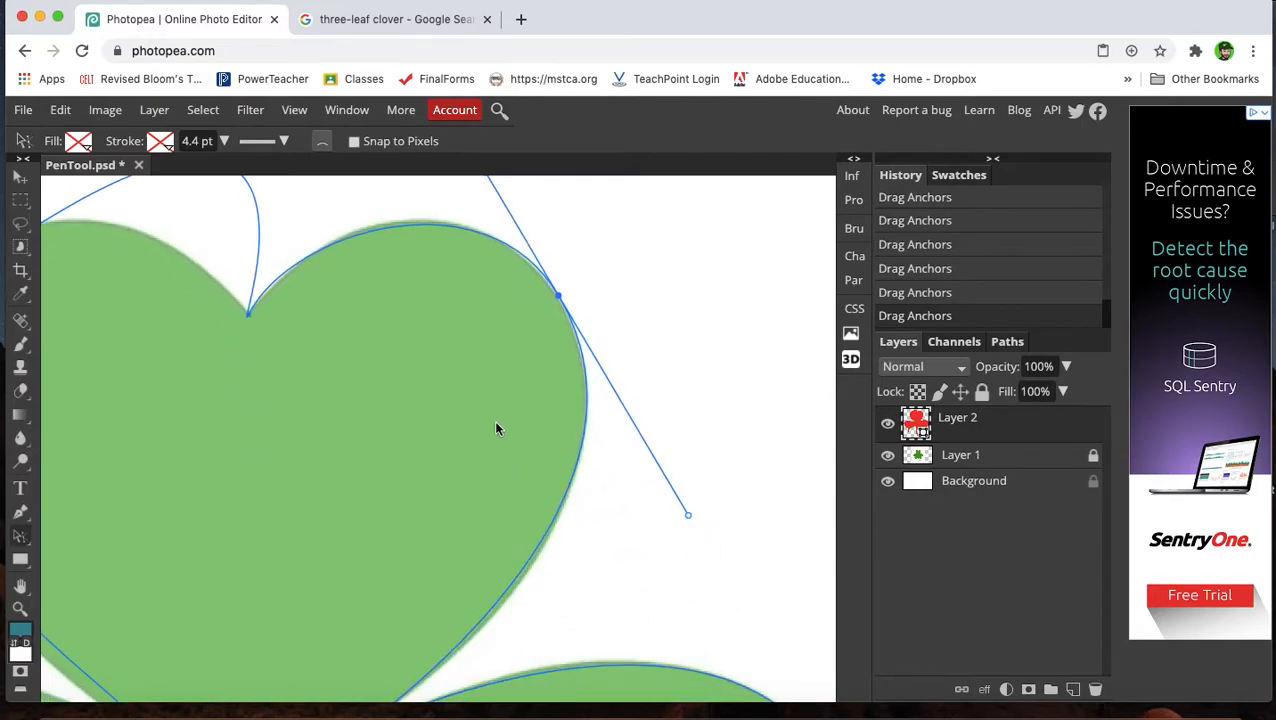
Adjust both handles of the top leaf's notch anchor to form a sharp dip in the heart shape.
scroll(496, 428, up, 2)
scroll(496, 428, left, 4)
click(409, 395)
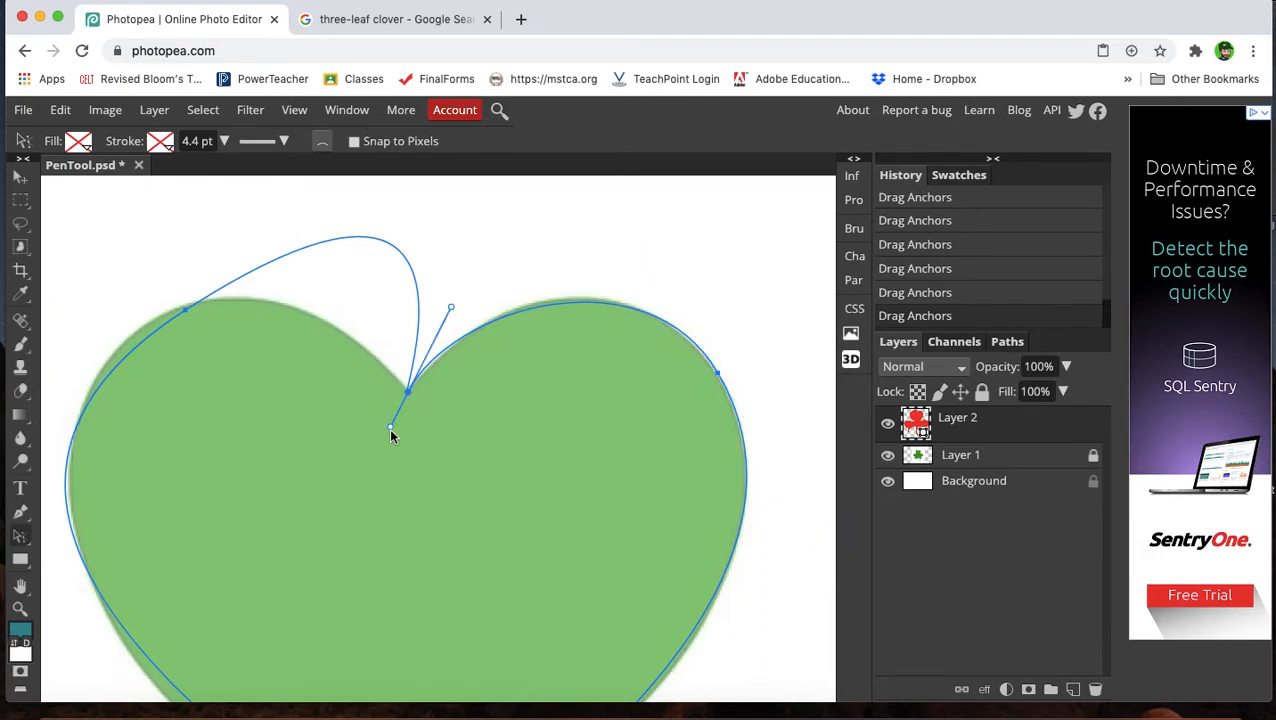
drag(389, 427, 404, 401)
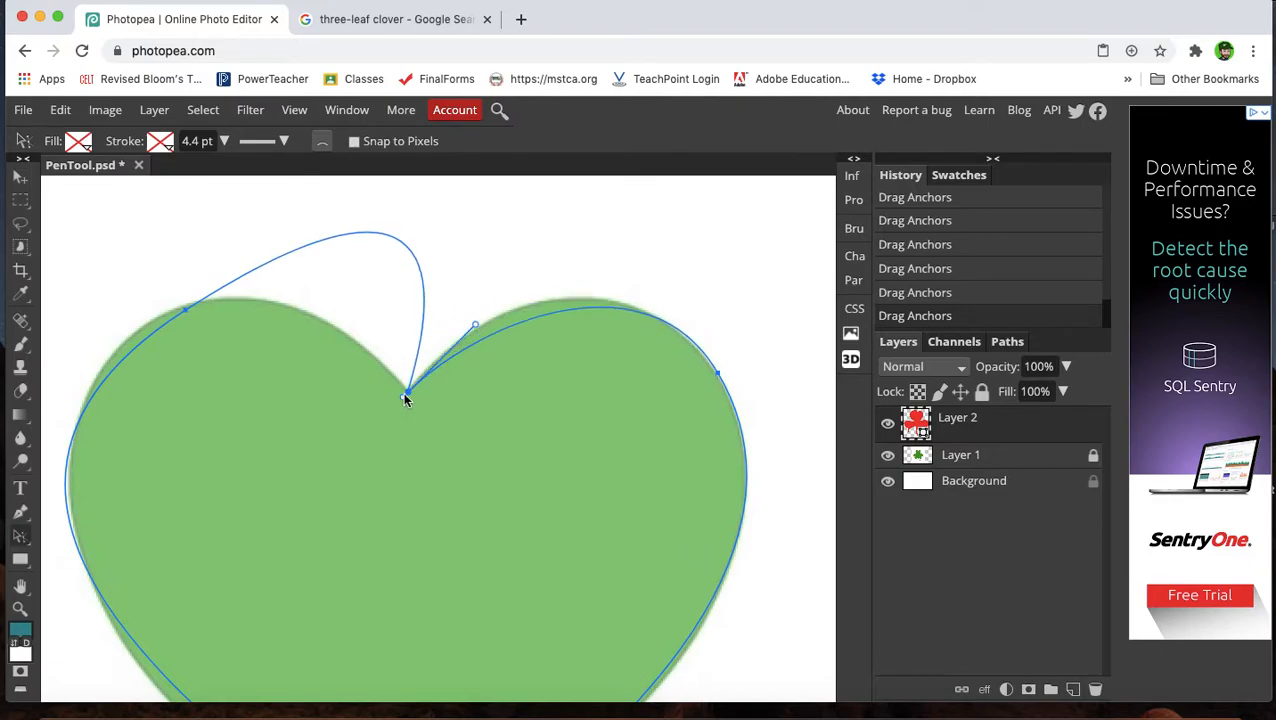
drag(476, 329, 477, 294)
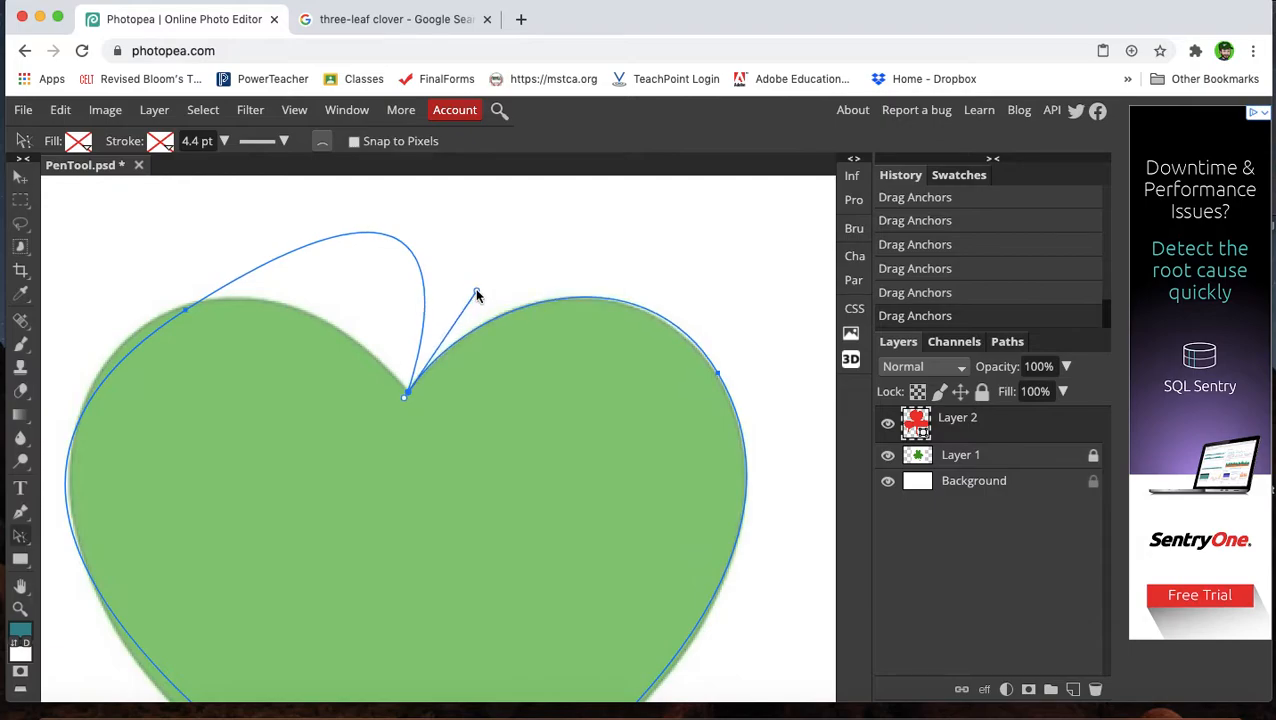
Reposition the top leaf's upper-left anchor and pull its curve handles along the leaf's upper edge.
drag(185, 316, 498, 104)
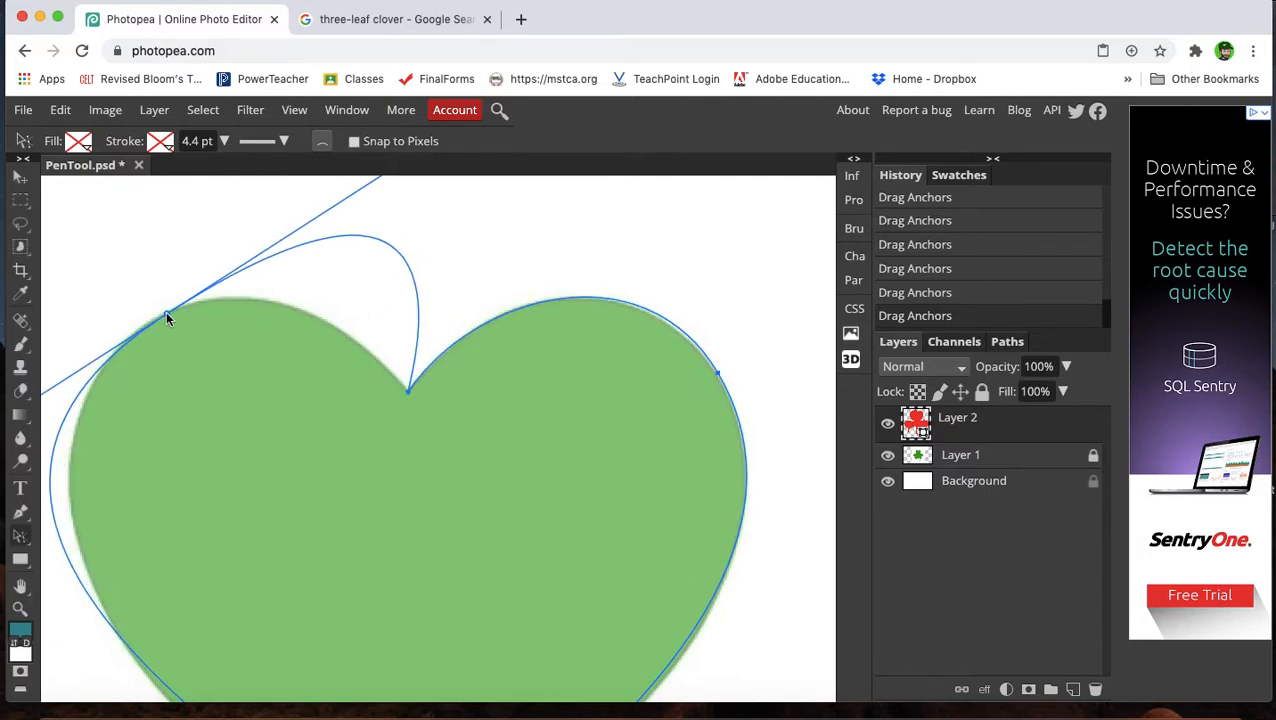
scroll(307, 269, up, 2)
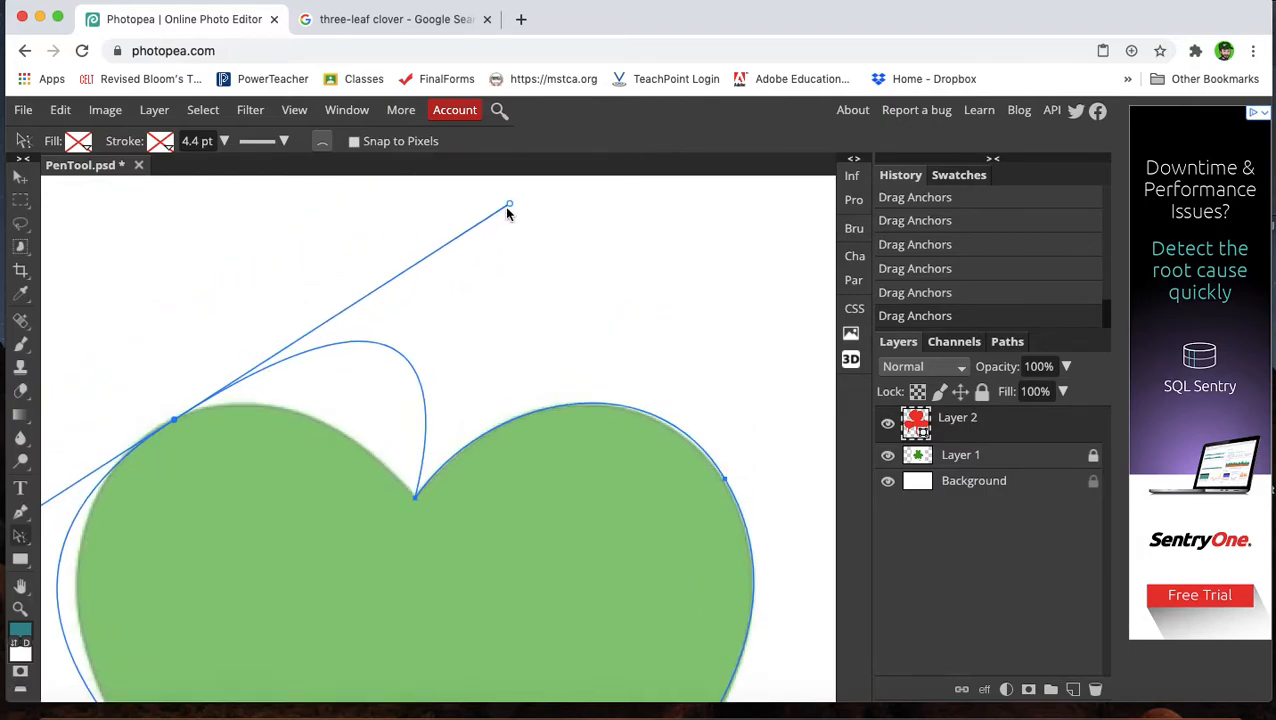
drag(510, 201, 400, 253)
drag(340, 285, 310, 353)
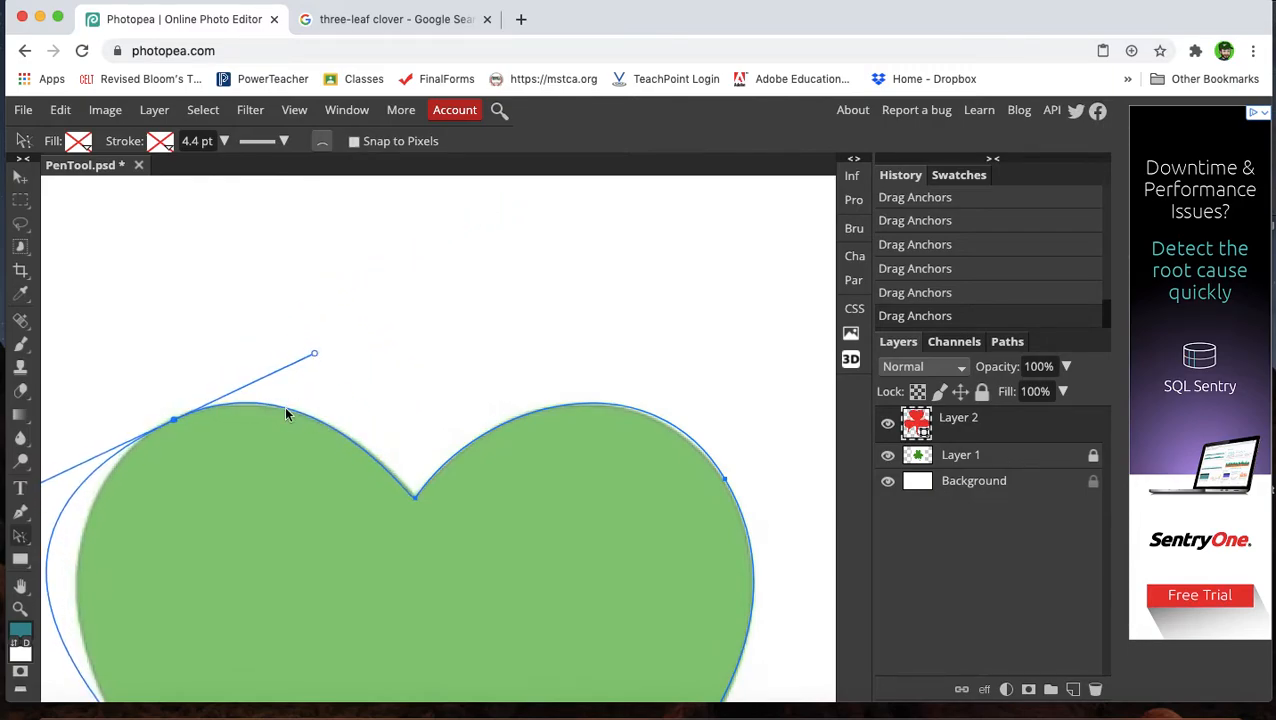
Refine the top leaf's left side by reshaping its lower segment and retuning the upper-left anchor's handles.
scroll(284, 406, down, 4)
scroll(284, 406, left, 4)
scroll(283, 410, down, 5)
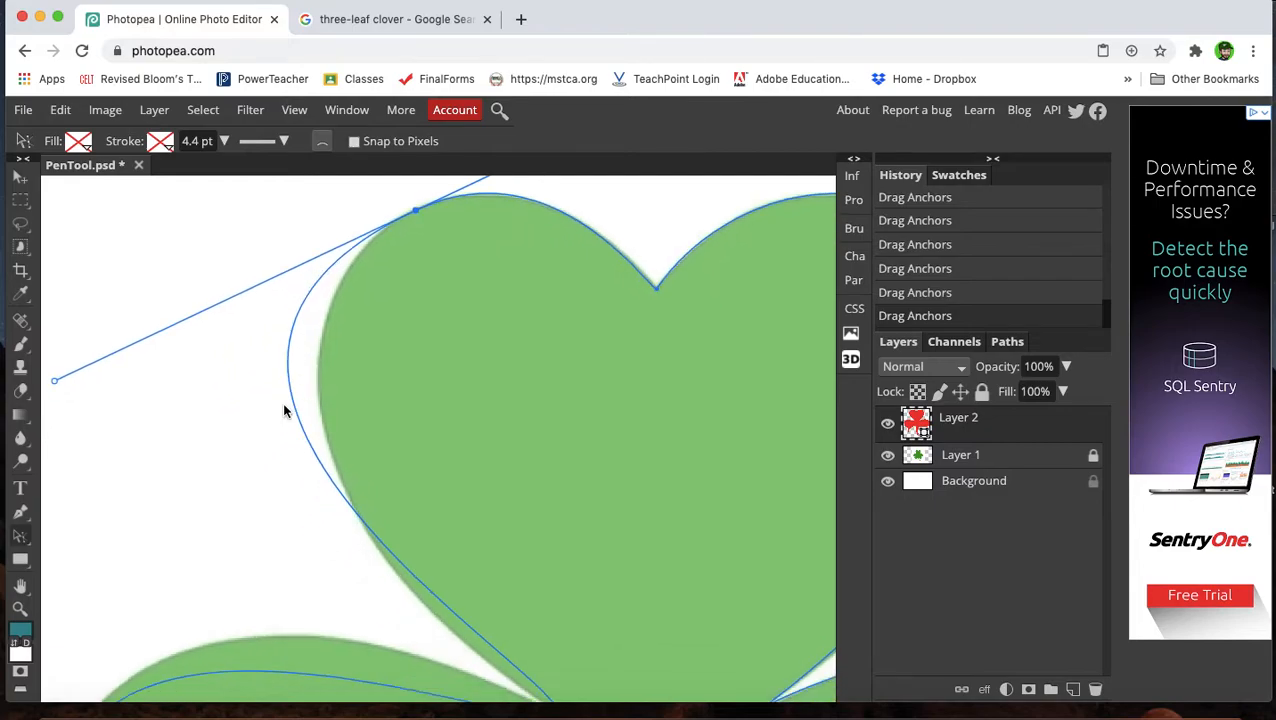
scroll(284, 408, up, 2)
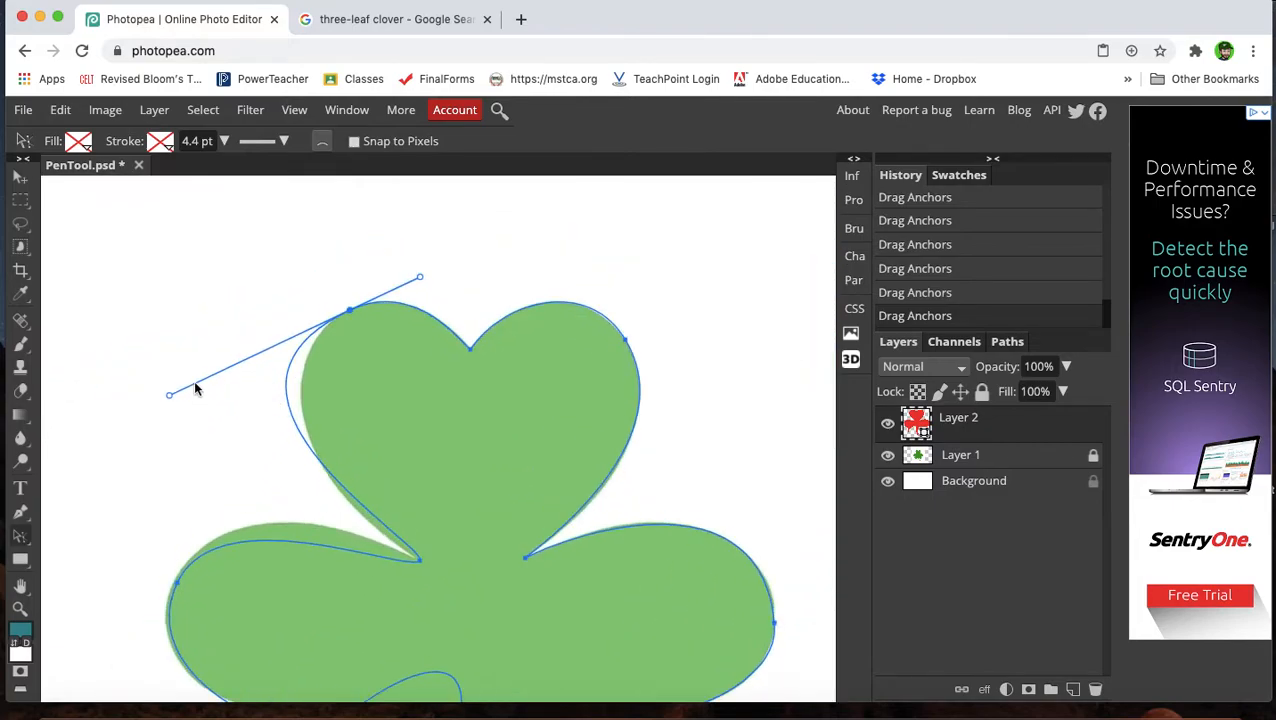
drag(170, 399, 215, 377)
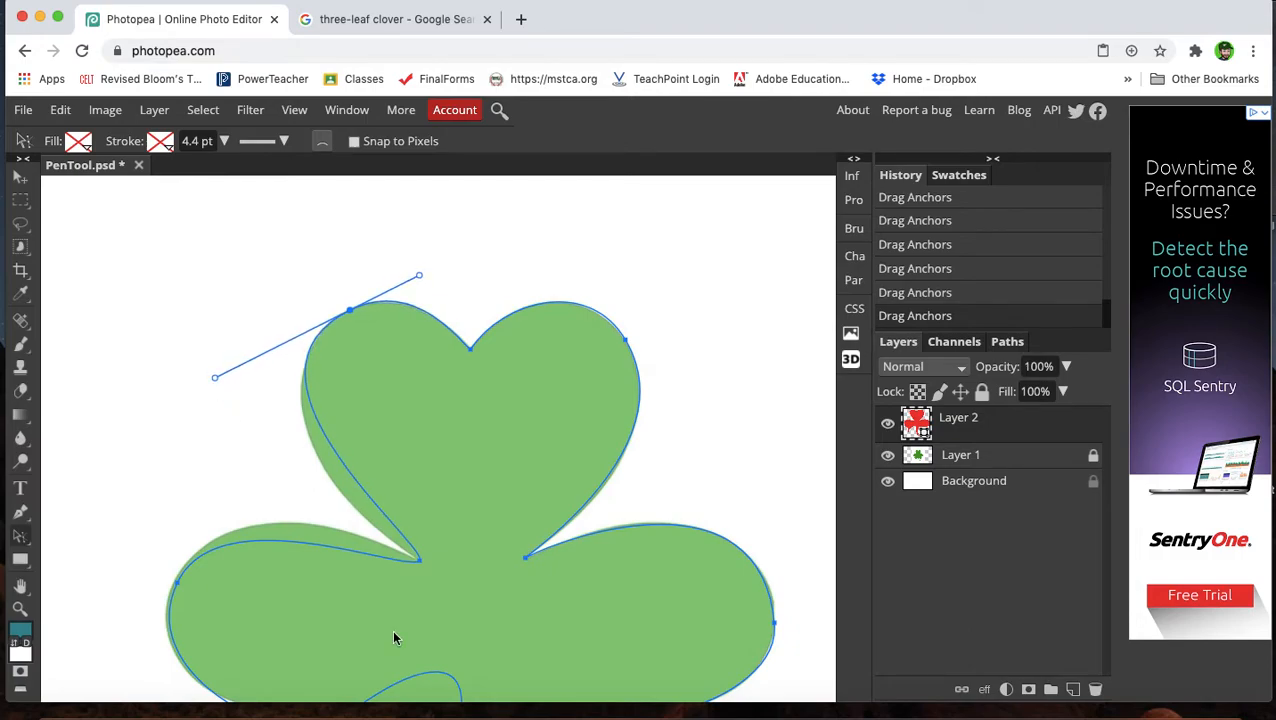
drag(420, 560, 365, 529)
click(349, 310)
mouse_move(218, 378)
mouse_down()
mouse_move(233, 371)
mouse_move(226, 381)
mouse_up()
drag(417, 271, 414, 280)
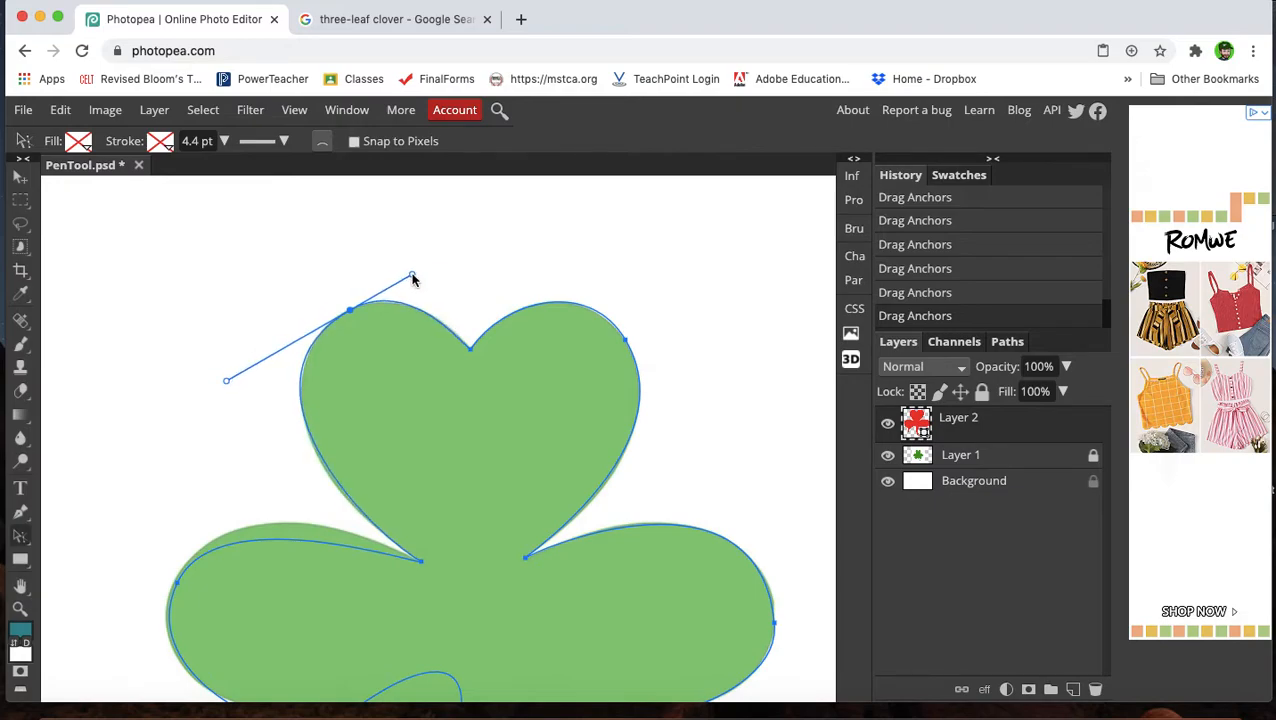
Select the anchor at the top and left leaf junction, then rotate the left leaf's upper outer anchor handle.
scroll(446, 462, down, 5)
click(450, 446)
drag(451, 443, 451, 445)
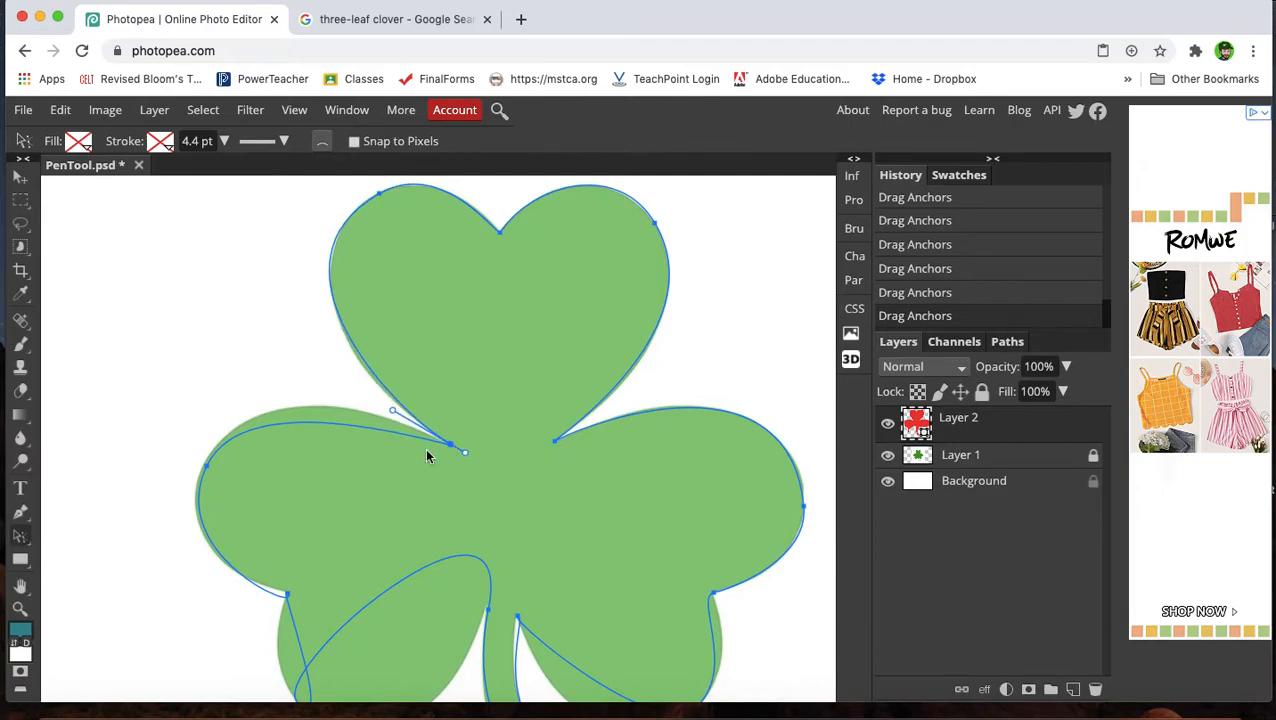
click(206, 466)
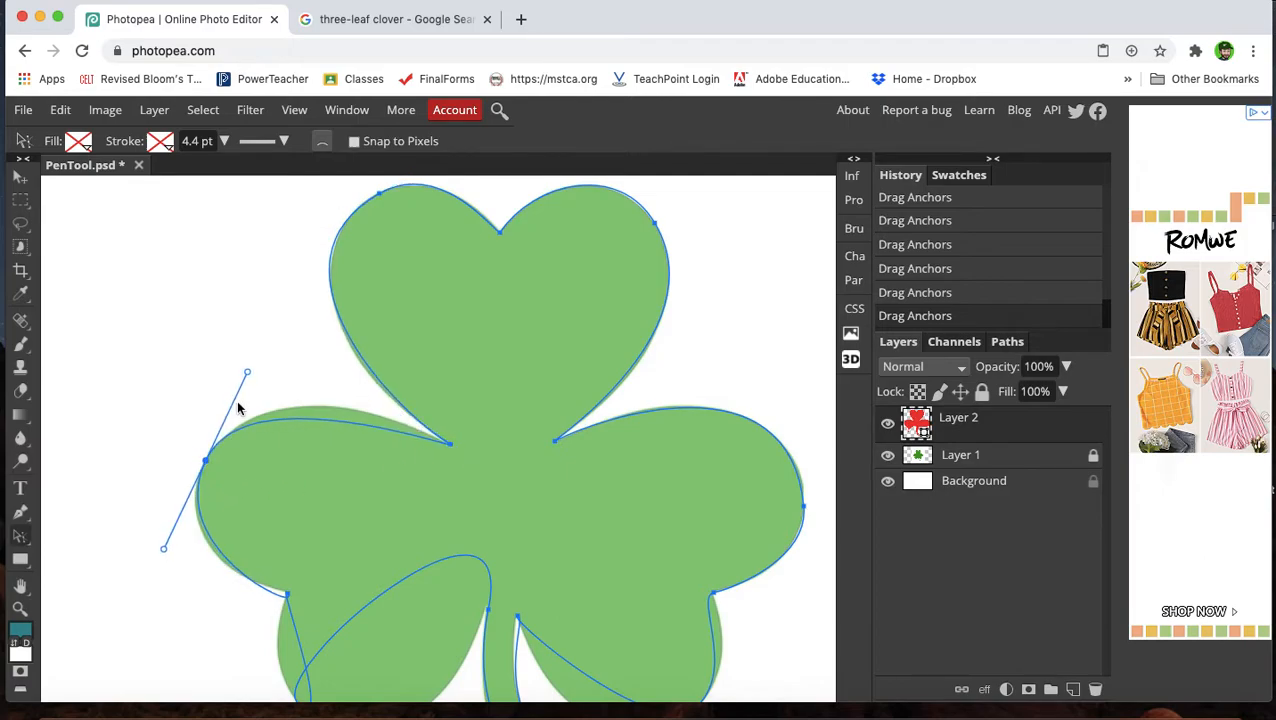
drag(247, 372, 284, 350)
Adjust the handle of the left leaf's lower notch anchor and retune its upper outer anchor's handle.
scroll(247, 527, down, 5)
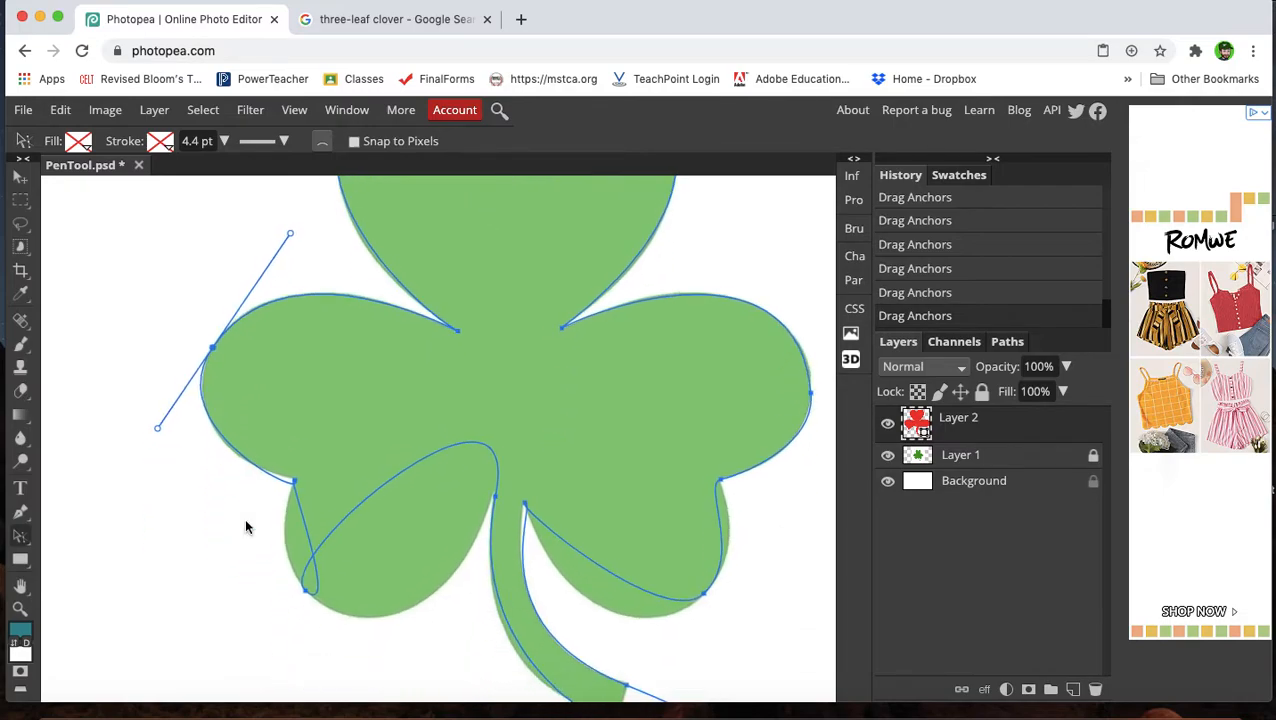
drag(303, 474, 277, 478)
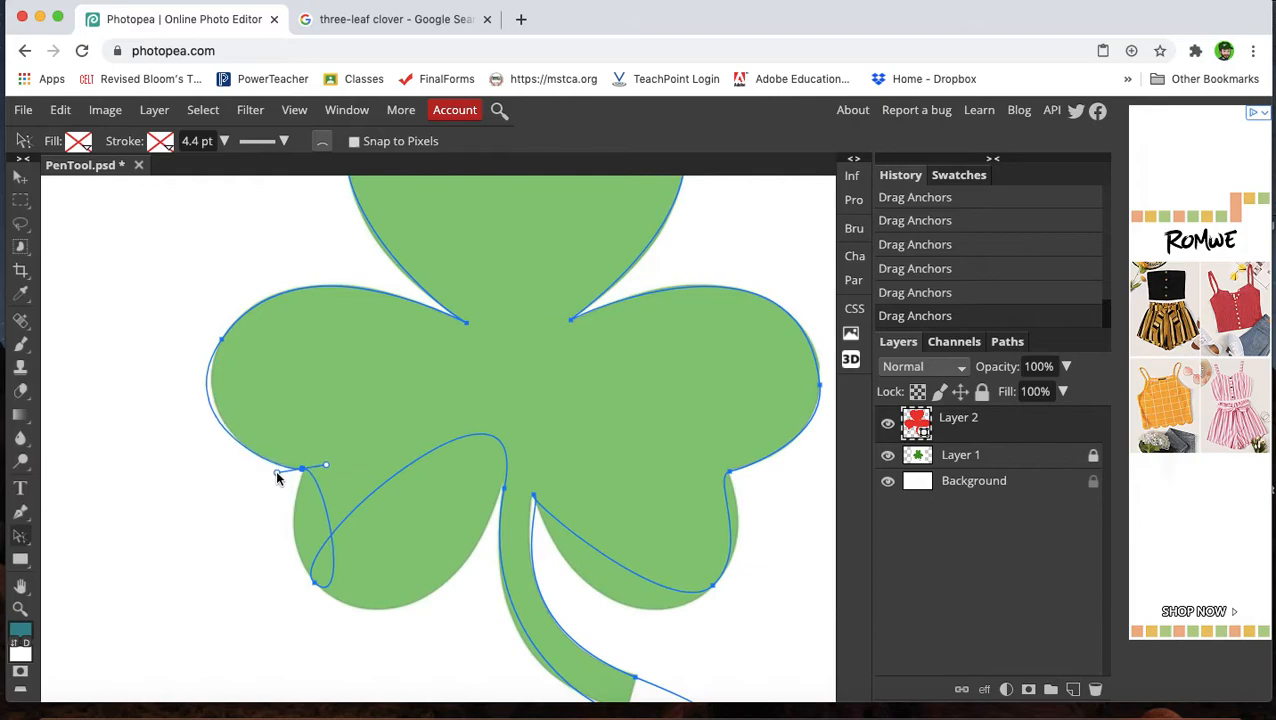
click(221, 341)
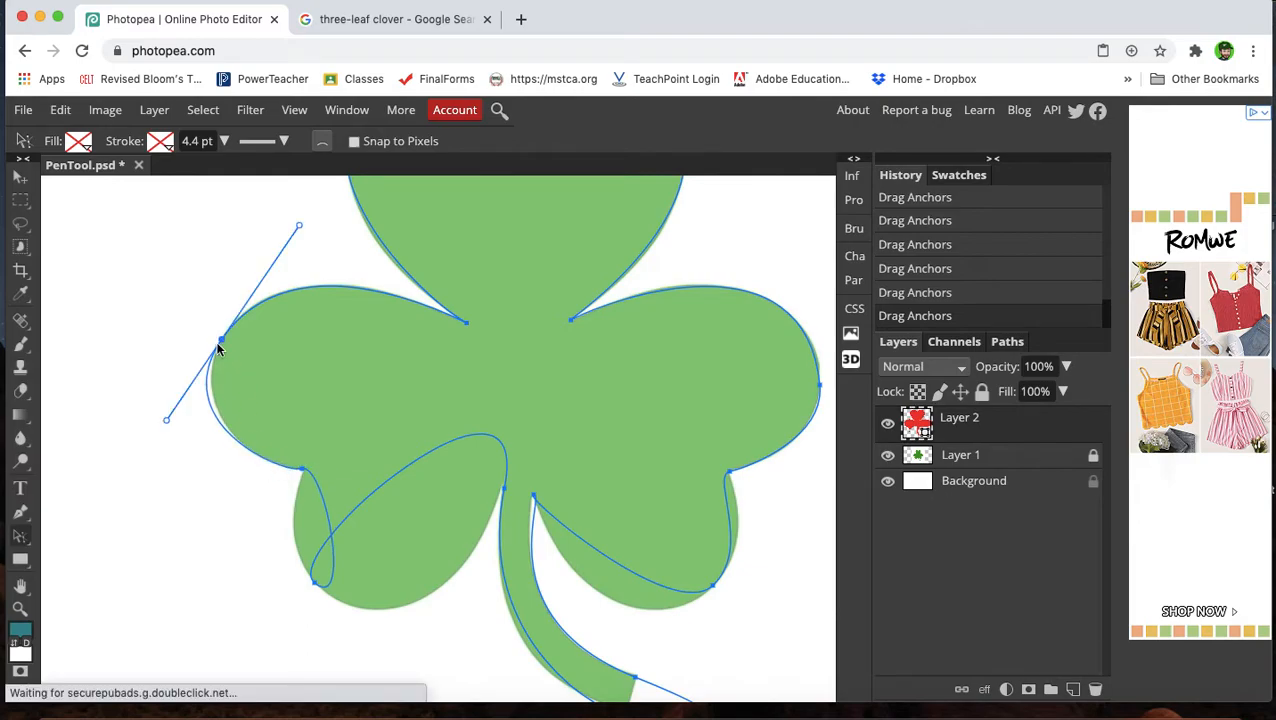
drag(166, 421, 176, 406)
Reshape the left leaf's lower loop and shorten the handle of its notch anchor to follow the outline.
scroll(333, 436, down, 3)
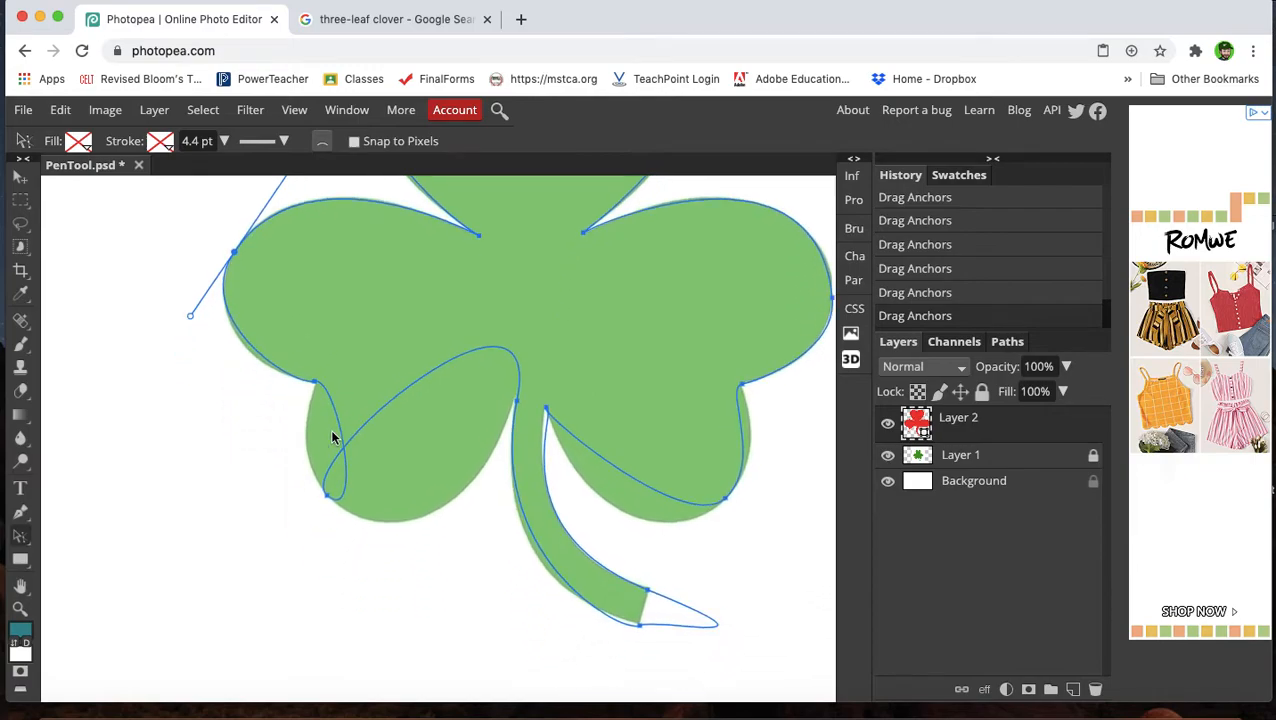
scroll(345, 455, up, 3)
scroll(345, 455, down, 3)
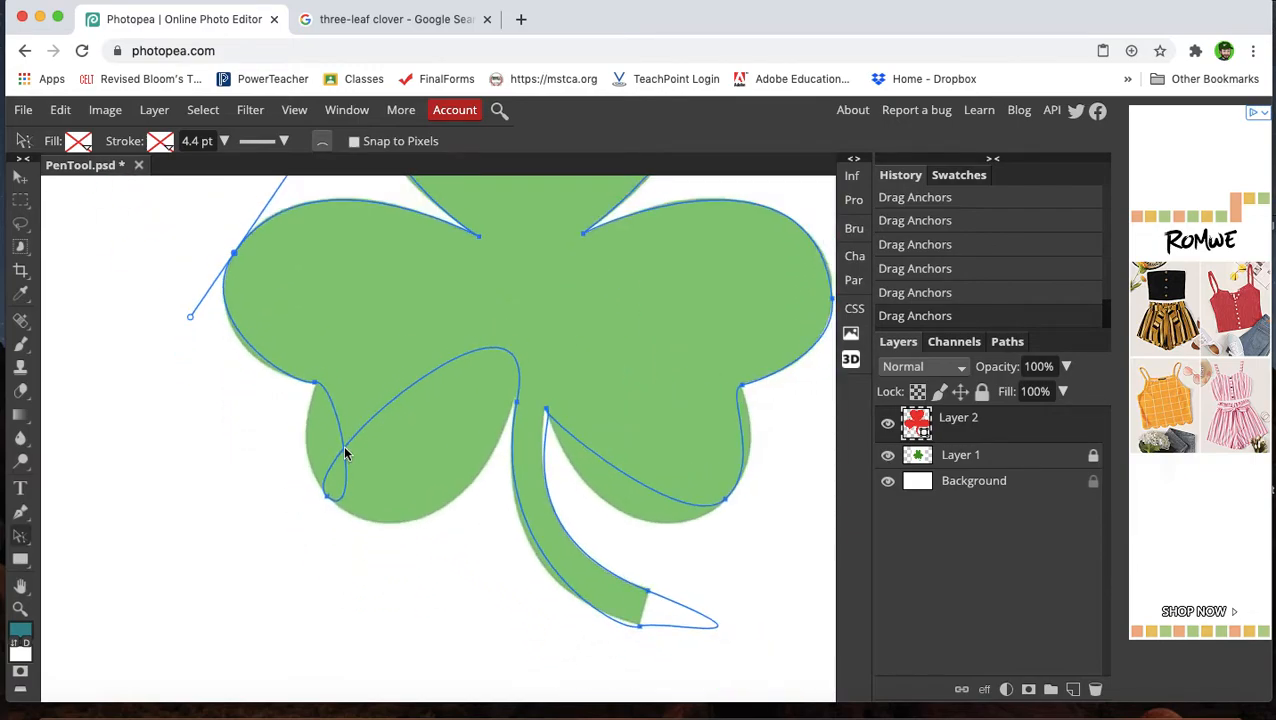
drag(325, 496, 274, 424)
click(315, 385)
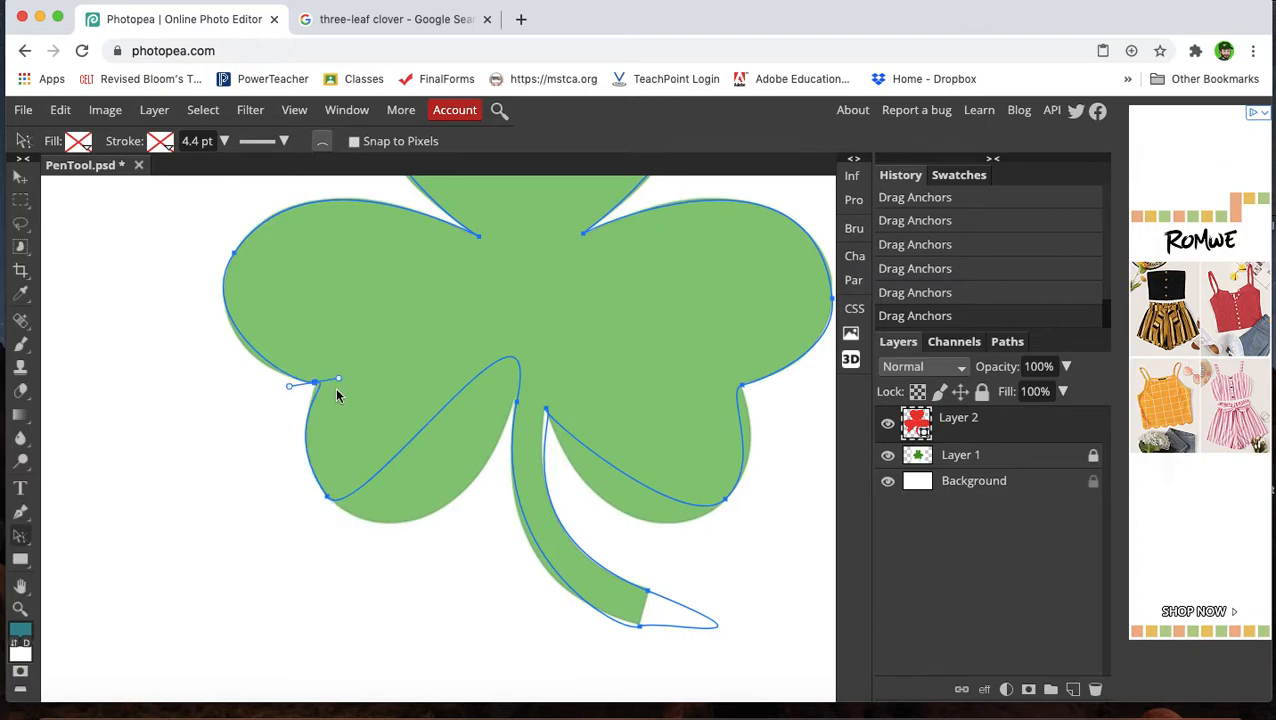
drag(340, 385, 326, 385)
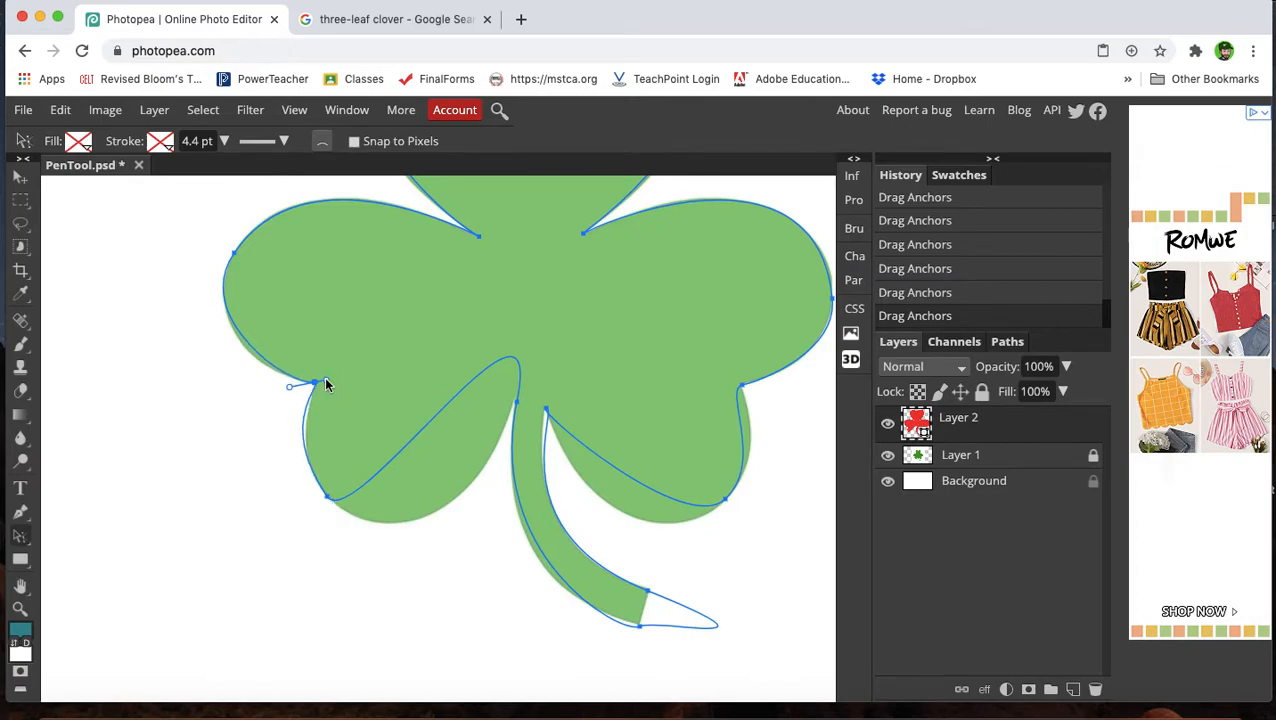
Adjust the handles of the left leaf's bottom anchor and the anchor where the left leaf meets the stem.
click(331, 498)
drag(327, 497, 282, 437)
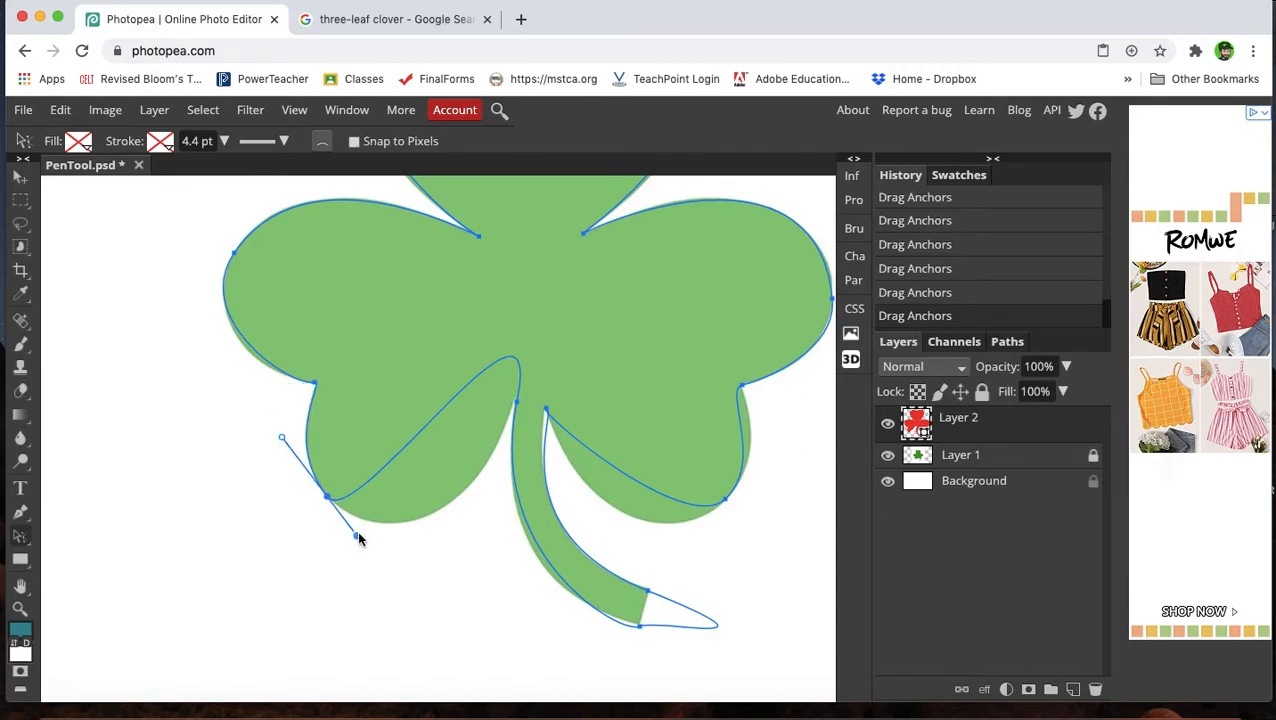
click(517, 404)
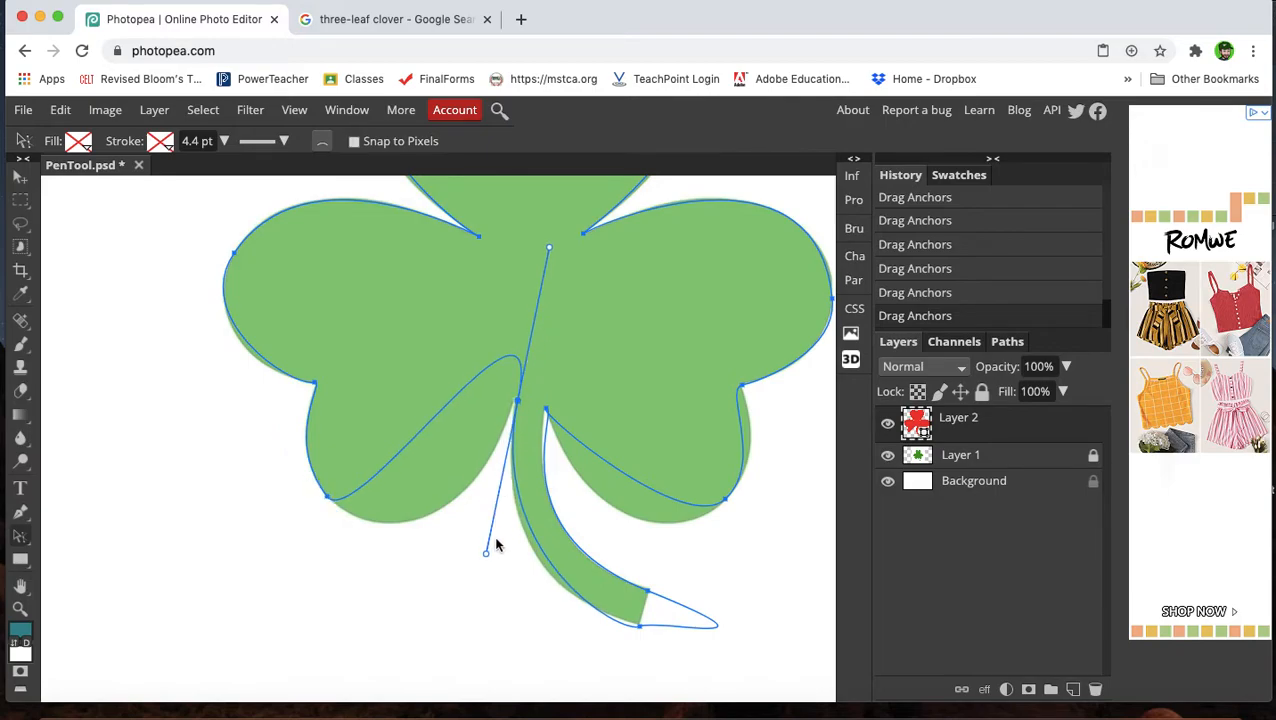
drag(486, 557, 485, 584)
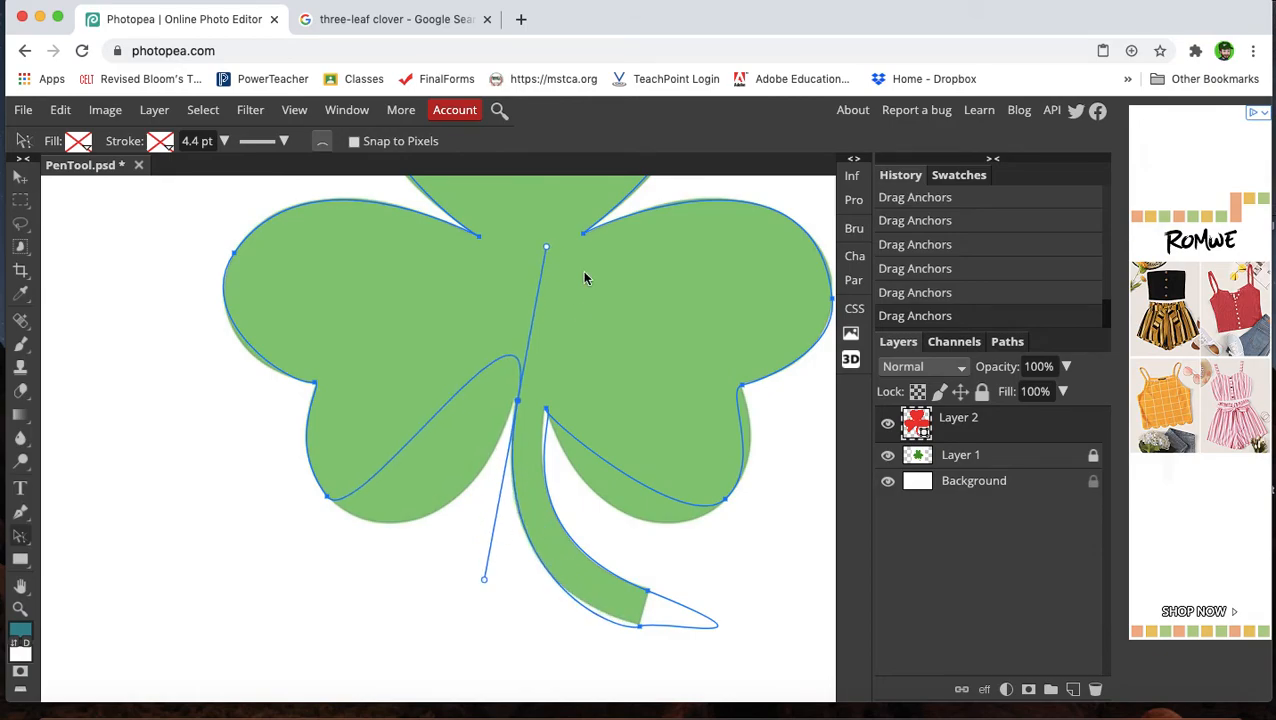
Refine the handles of the left leaf's bottom anchor and the left stem anchor so the curve hugs the outline.
drag(546, 246, 518, 400)
click(327, 497)
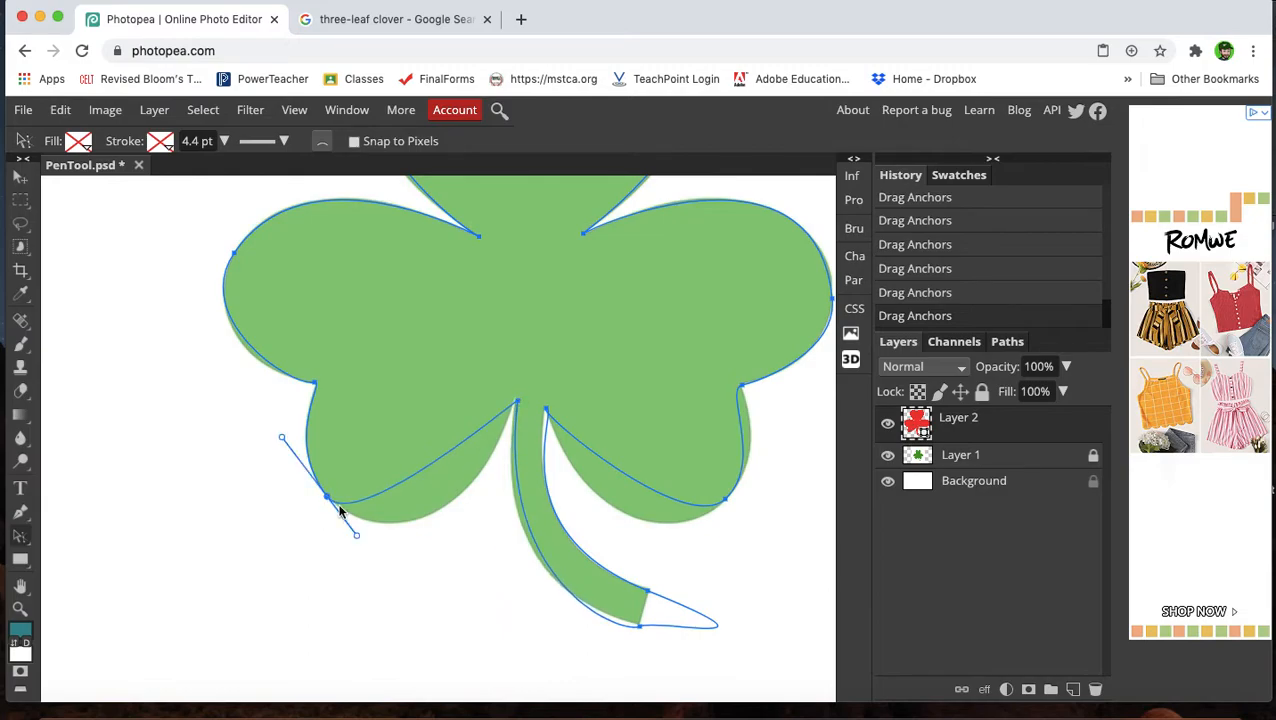
drag(357, 540, 452, 593)
click(268, 452)
mouse_move(268, 451)
mouse_down()
mouse_move(288, 467)
mouse_move(279, 452)
mouse_up()
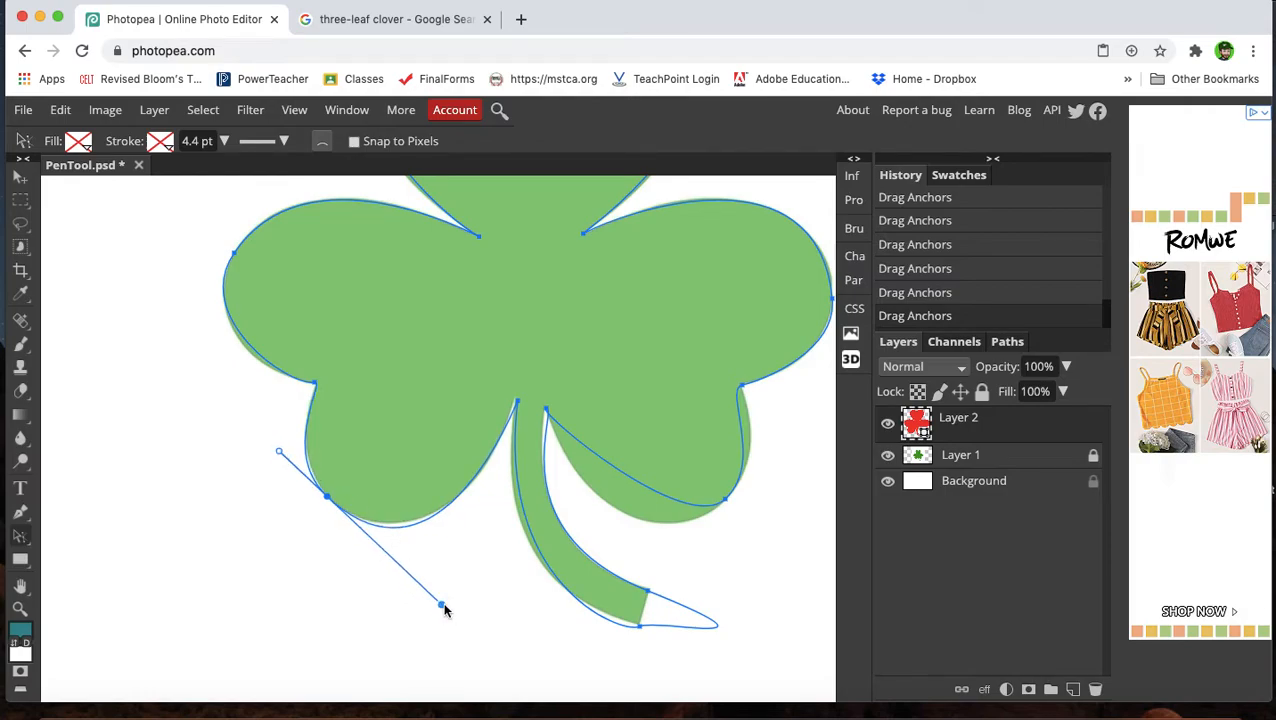
mouse_move(442, 605)
mouse_down()
mouse_move(436, 592)
mouse_move(445, 598)
mouse_up()
click(517, 401)
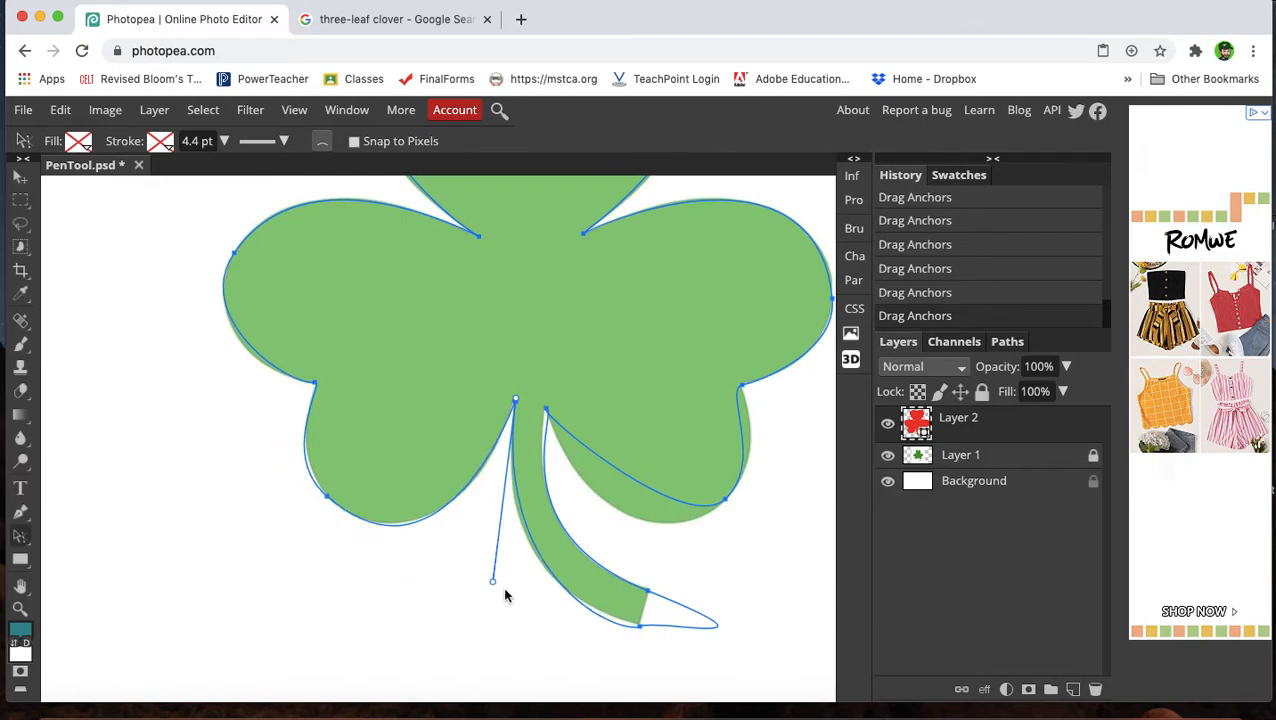
drag(493, 582, 488, 587)
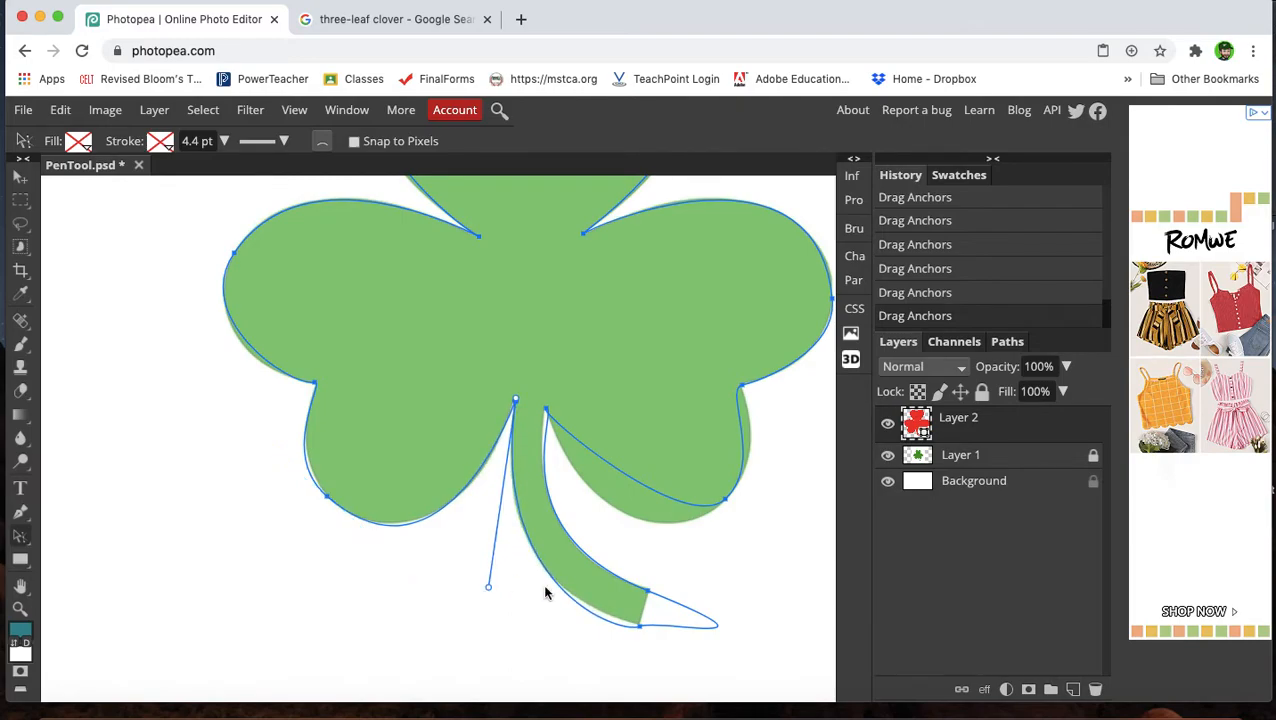
Reshape the stem tip's upper anchor by collapsing its outer handle and redirecting its inner handle.
scroll(641, 604, down, 1)
scroll(642, 609, down, 2)
scroll(642, 609, right, 2)
click(570, 540)
mouse_move(570, 540)
mouse_down()
mouse_move(550, 552)
mouse_move(558, 535)
mouse_move(575, 543)
mouse_up()
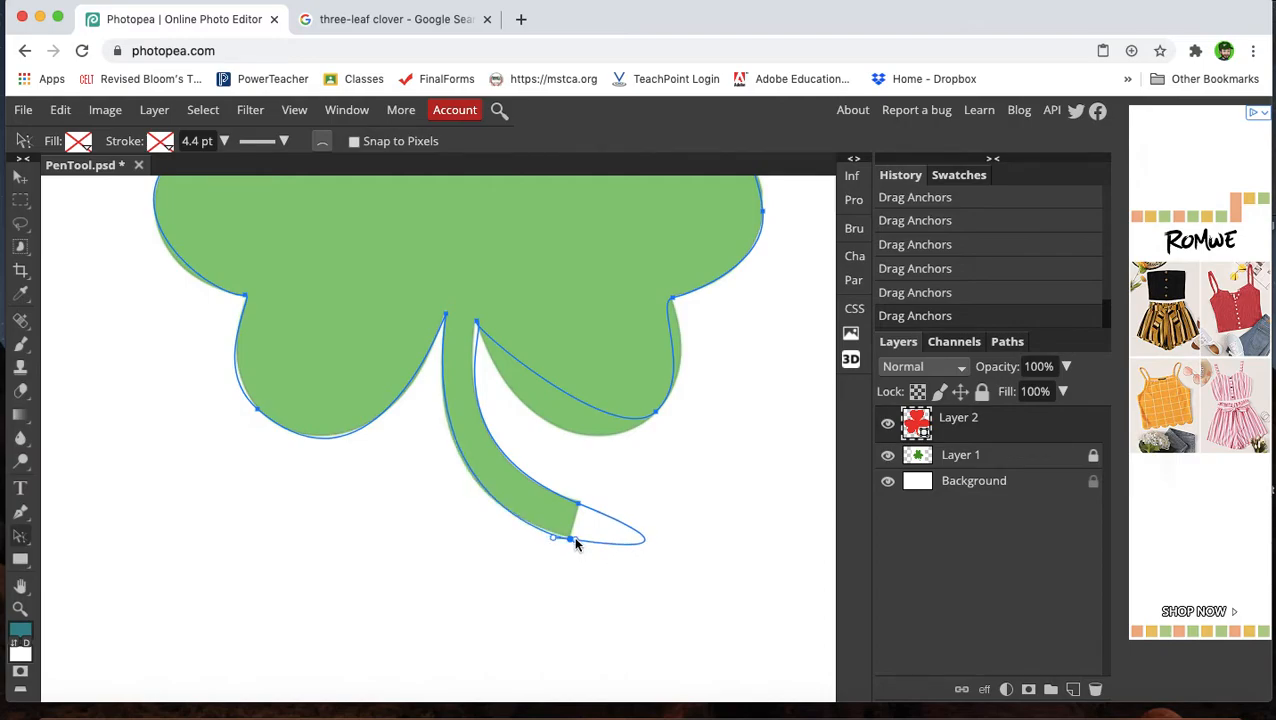
click(578, 505)
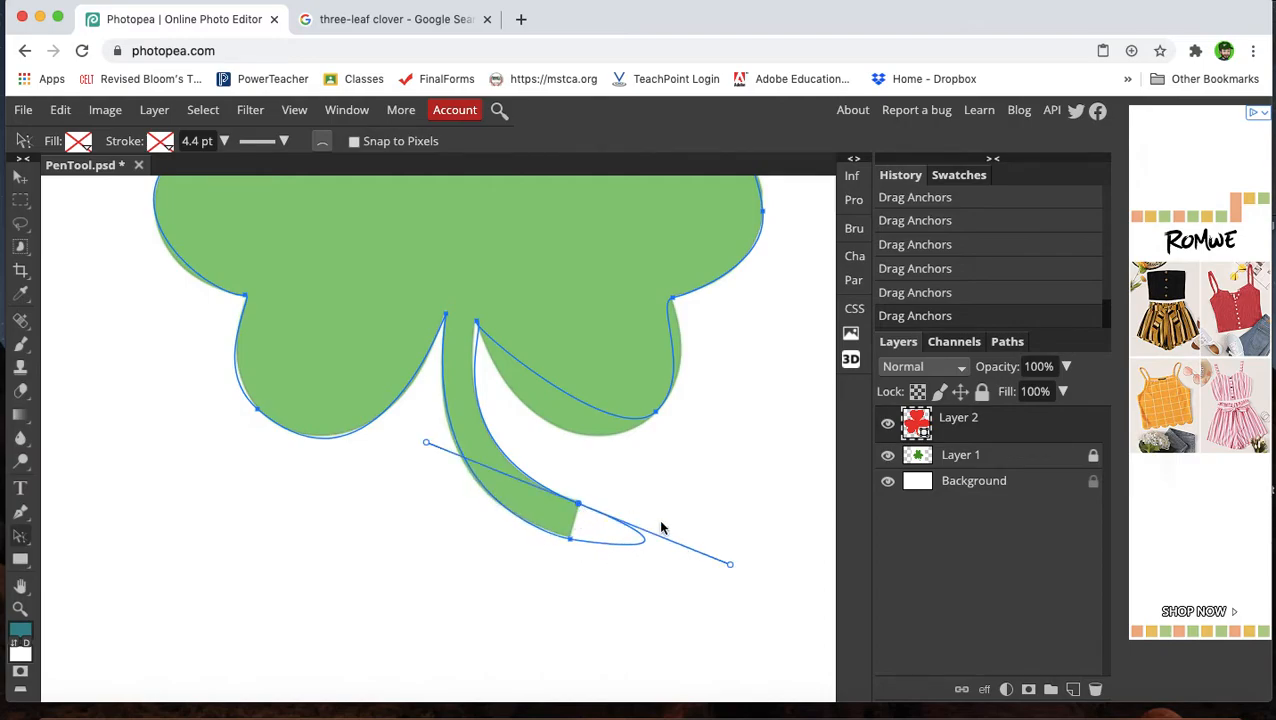
drag(730, 566, 580, 510)
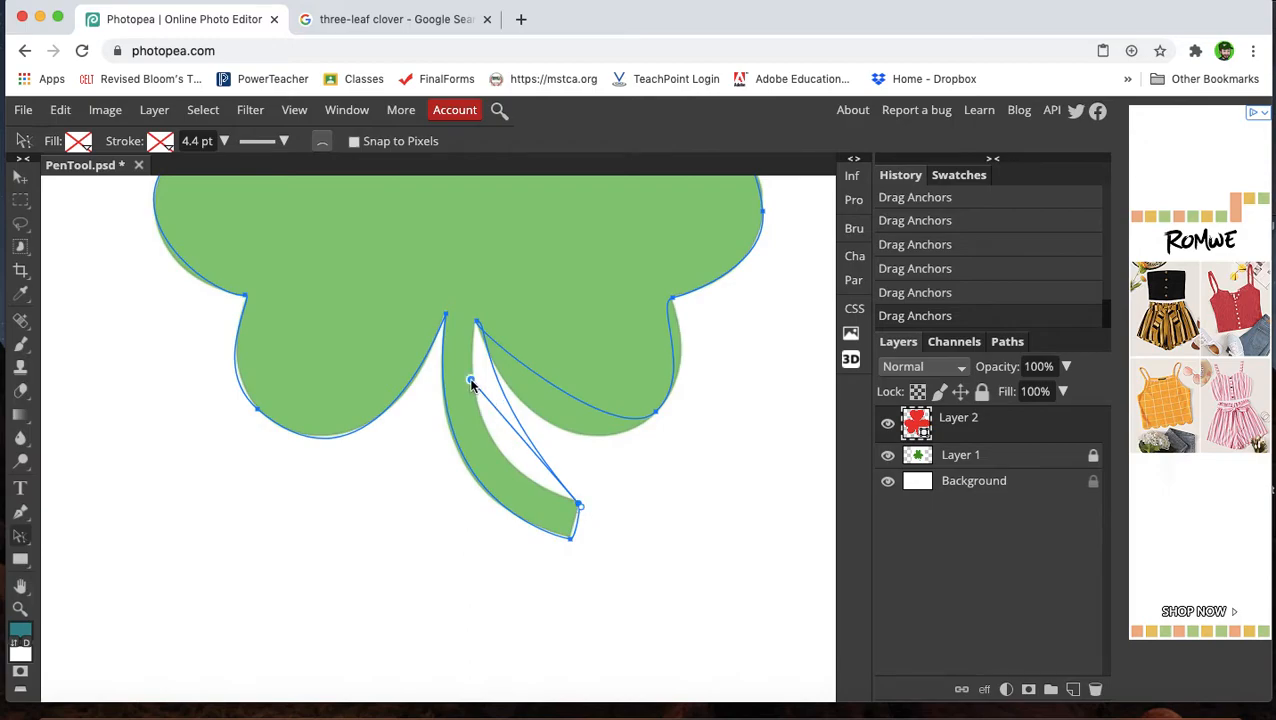
drag(470, 382, 426, 443)
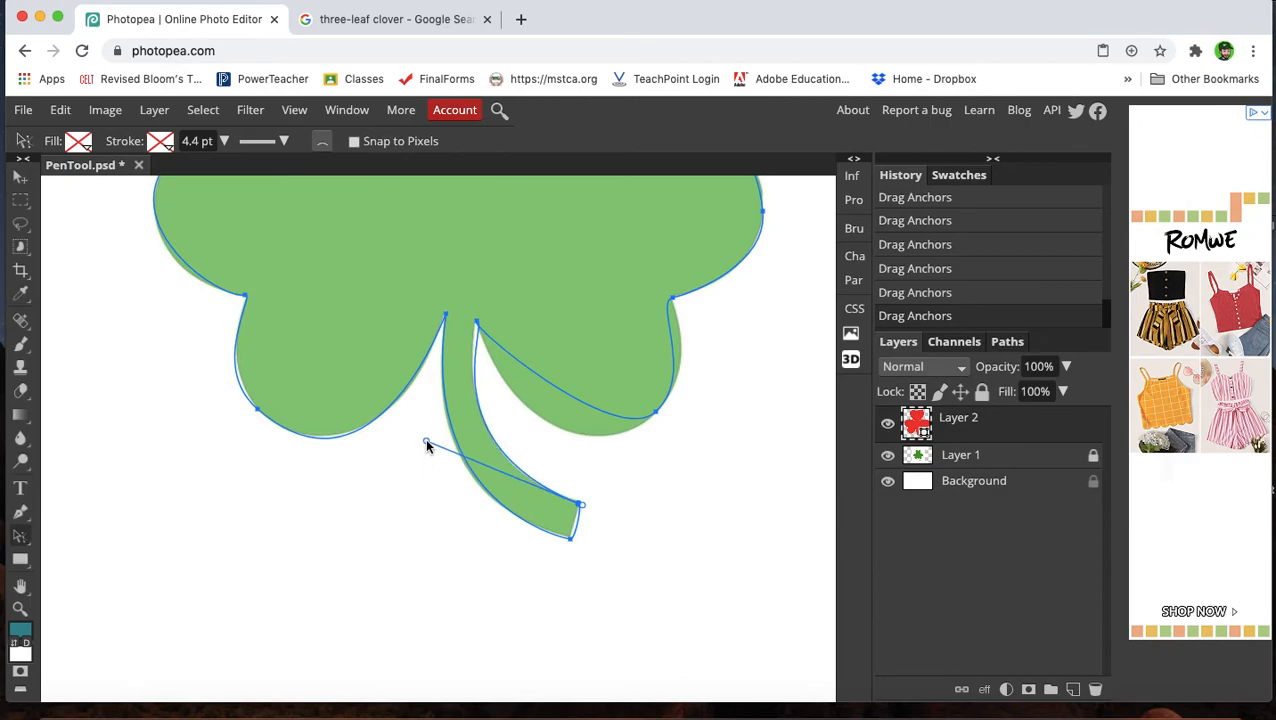
Zoom in and straighten the handle of the anchor where the stem meets the right leaf.
scroll(497, 346, up, 5)
scroll(495, 350, up, 3)
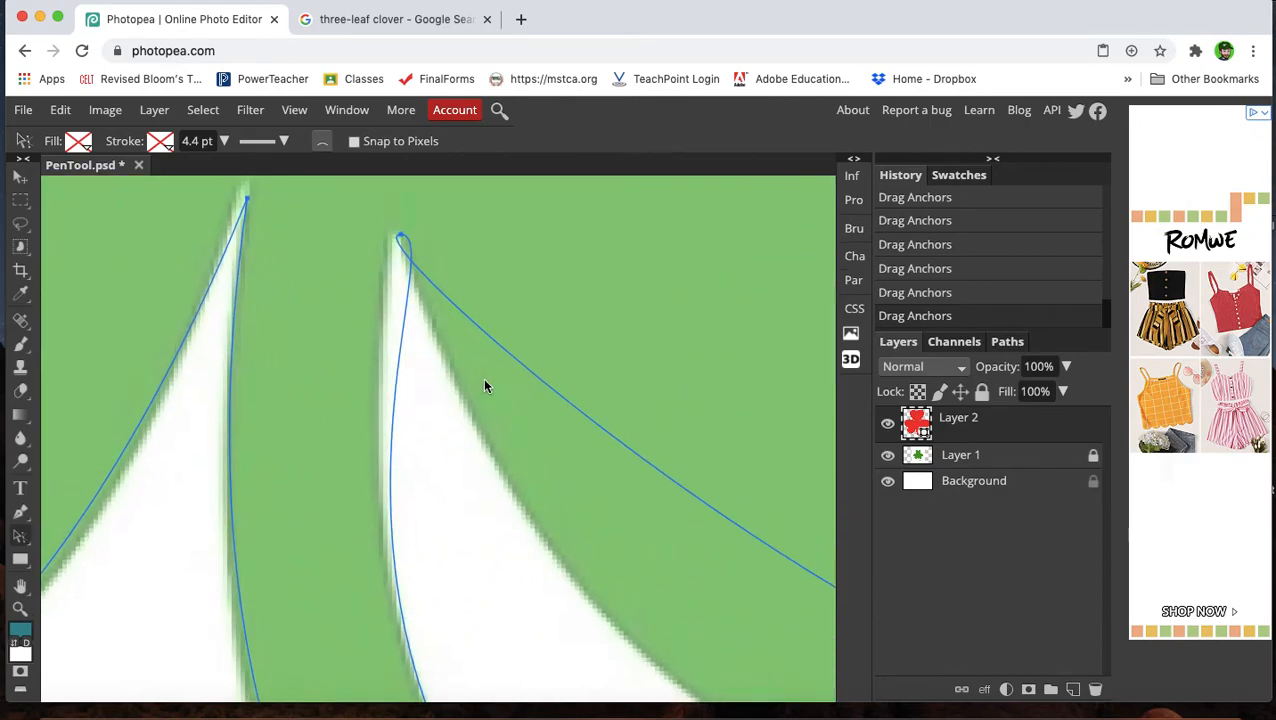
scroll(486, 375, up, 3)
click(401, 352)
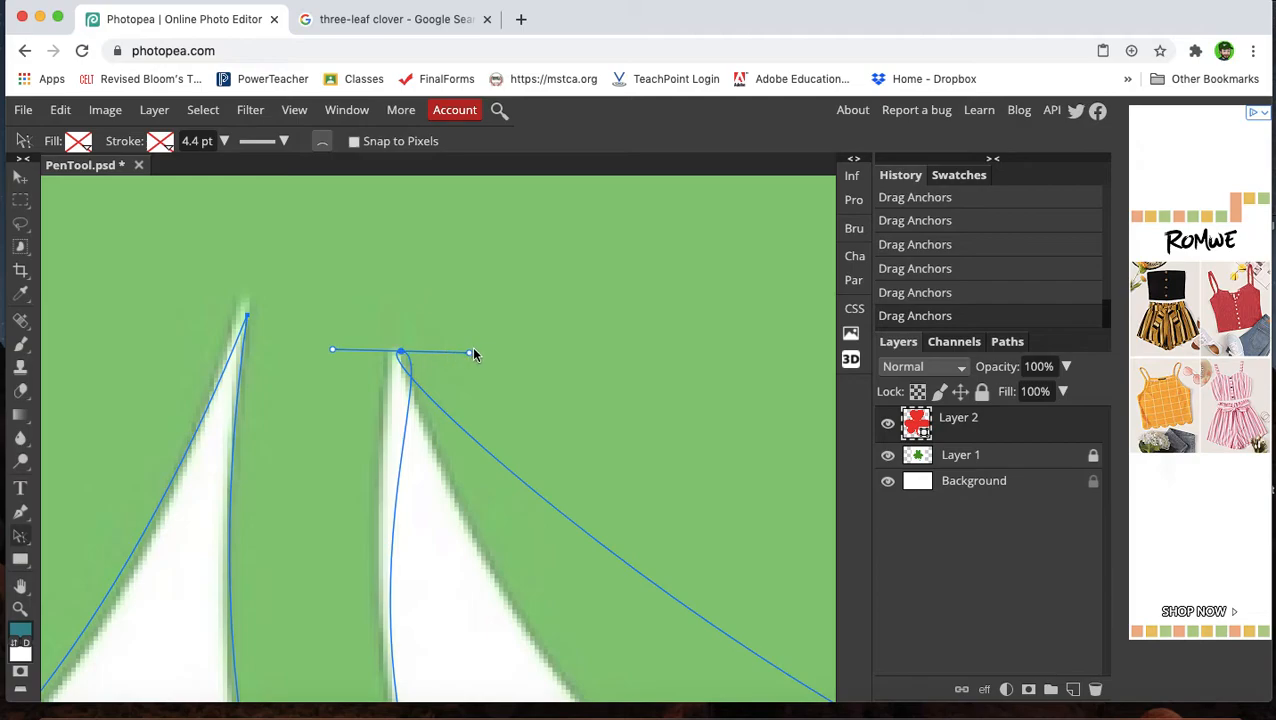
drag(469, 355, 385, 356)
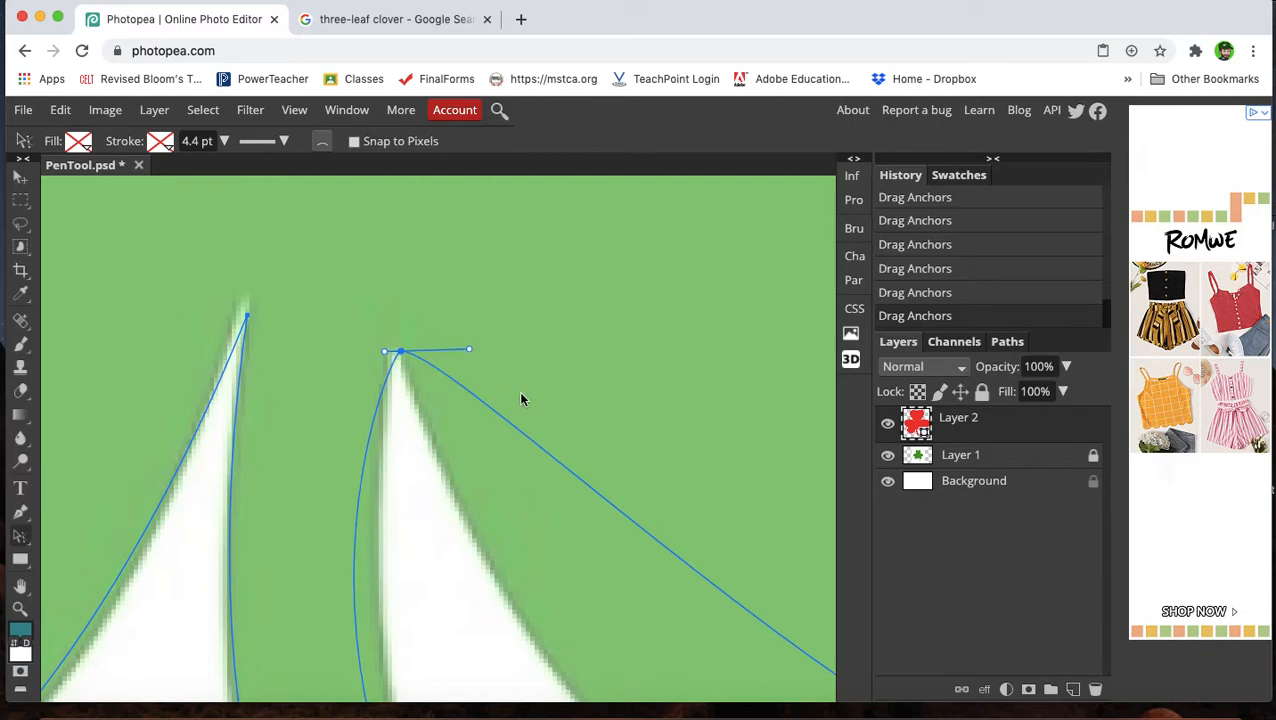
Adjust the inner handle of the stem tip's upper anchor to follow the stem's right edge.
scroll(520, 399, down, 6)
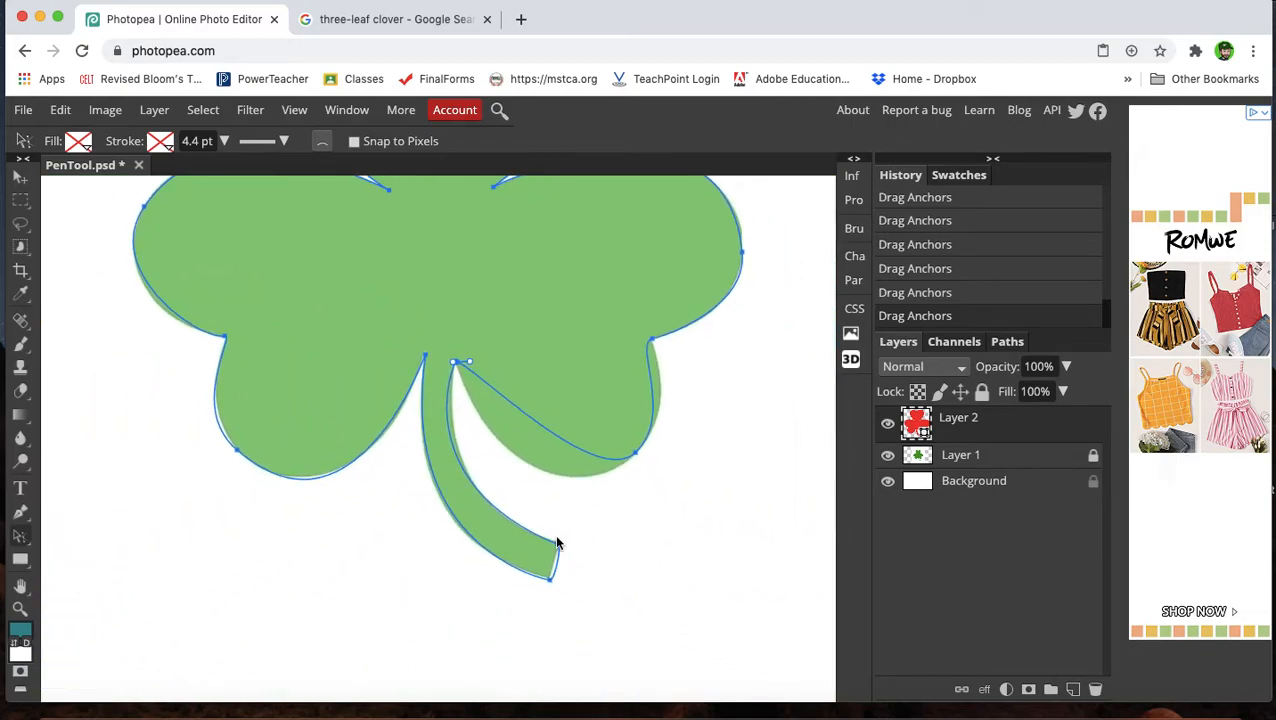
click(558, 547)
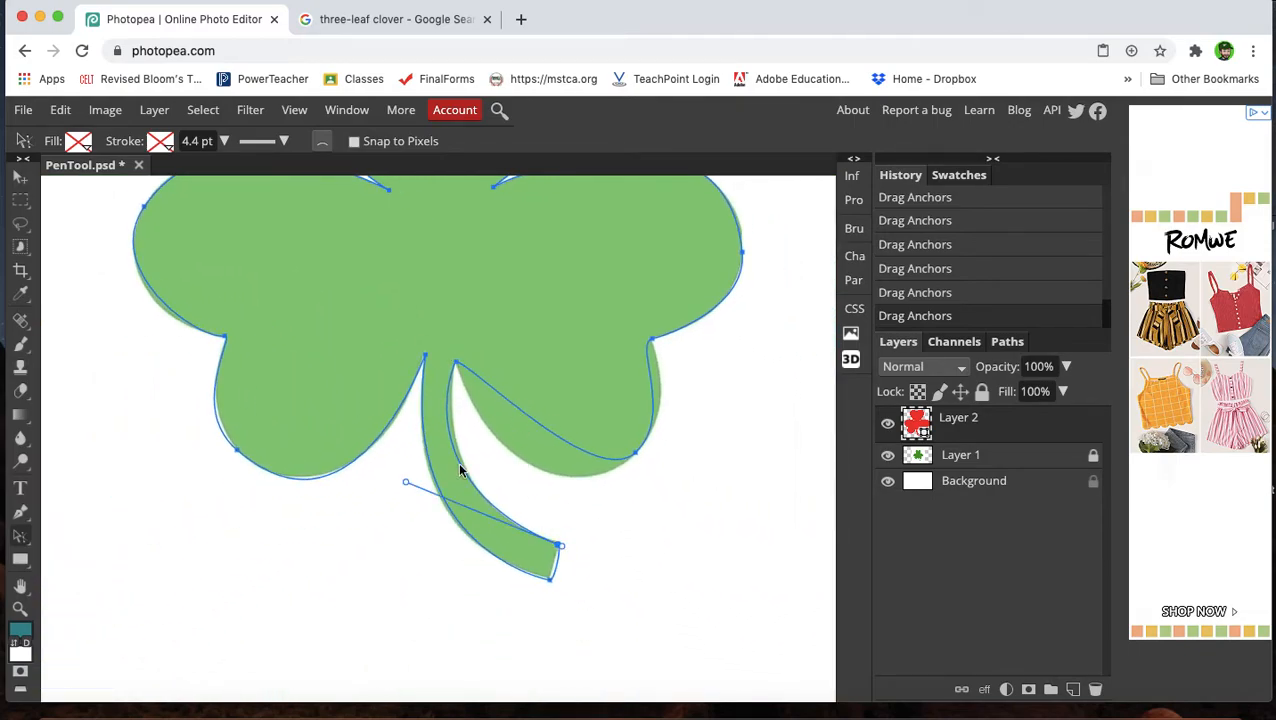
drag(407, 484, 426, 502)
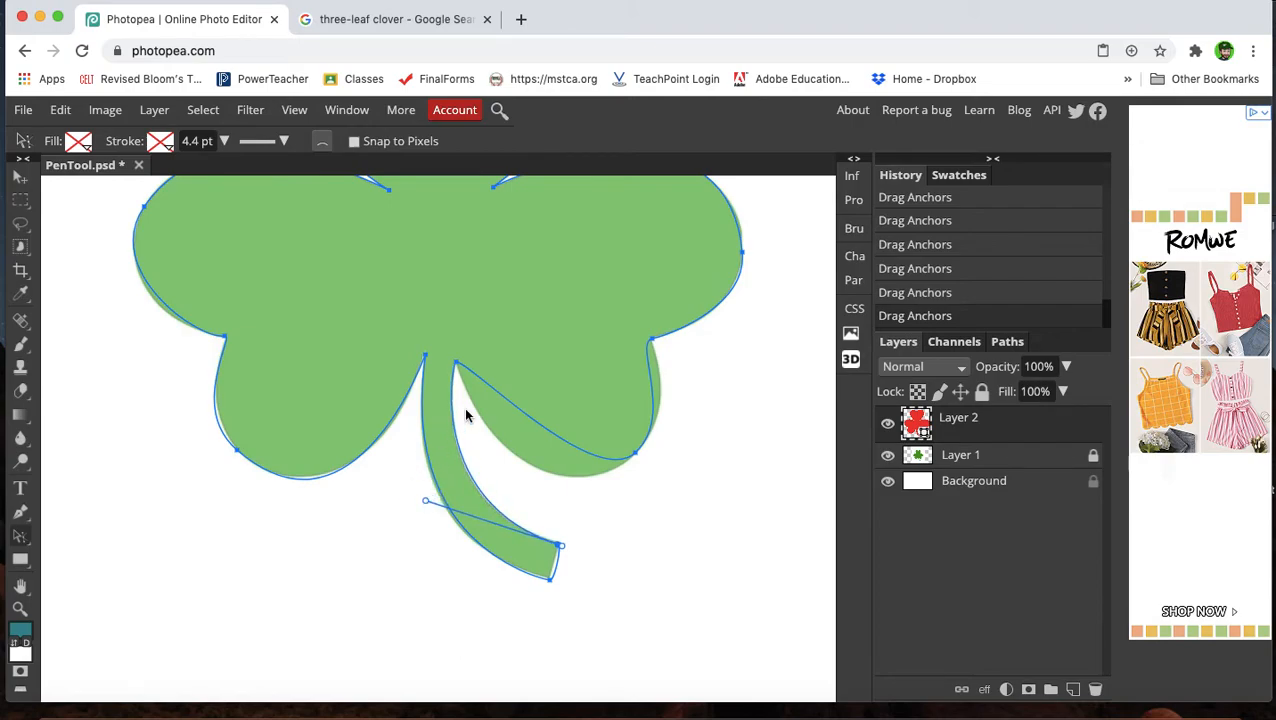
click(456, 363)
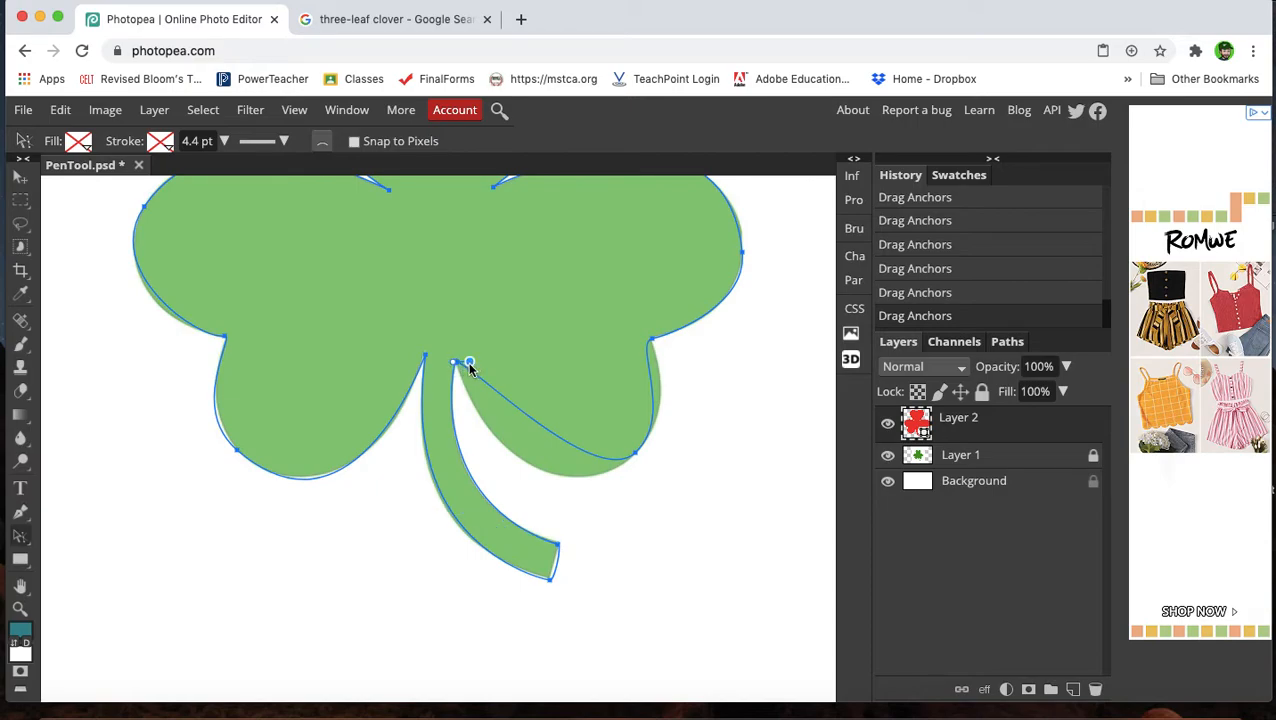
Rotate and lengthen the handles of the right leaf's bottom anchor to match the outline.
click(634, 456)
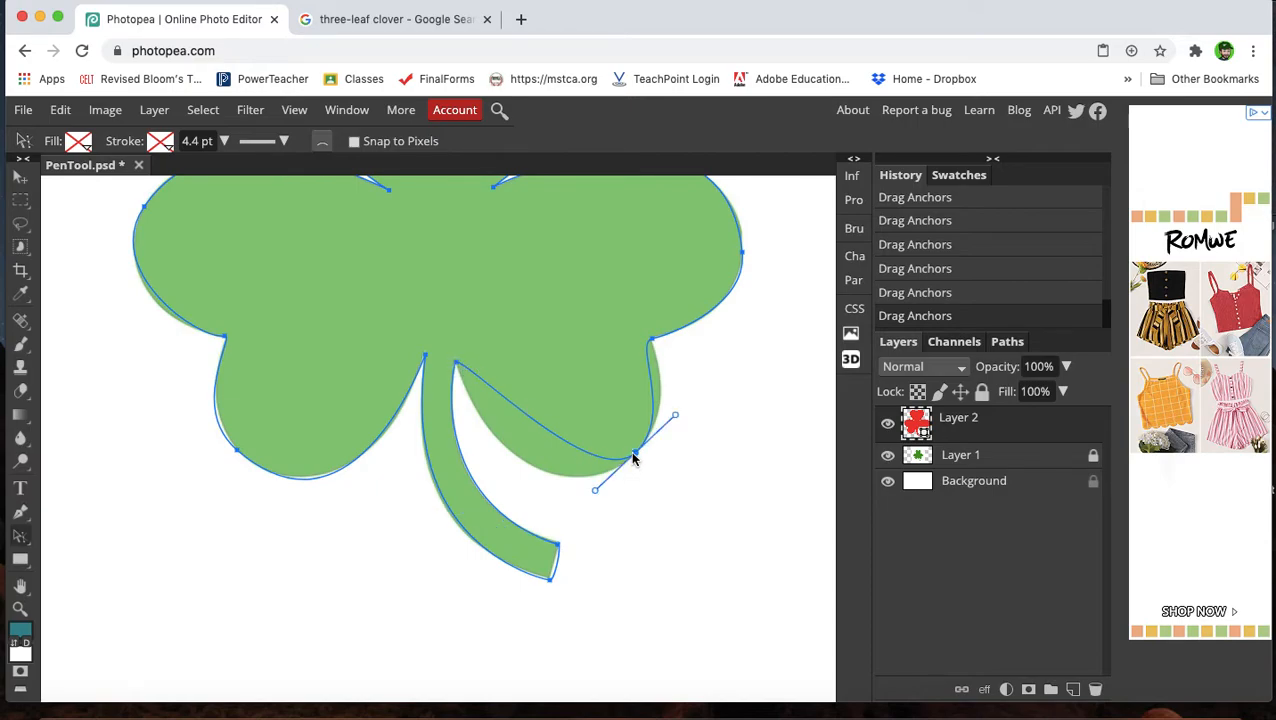
drag(595, 494, 509, 536)
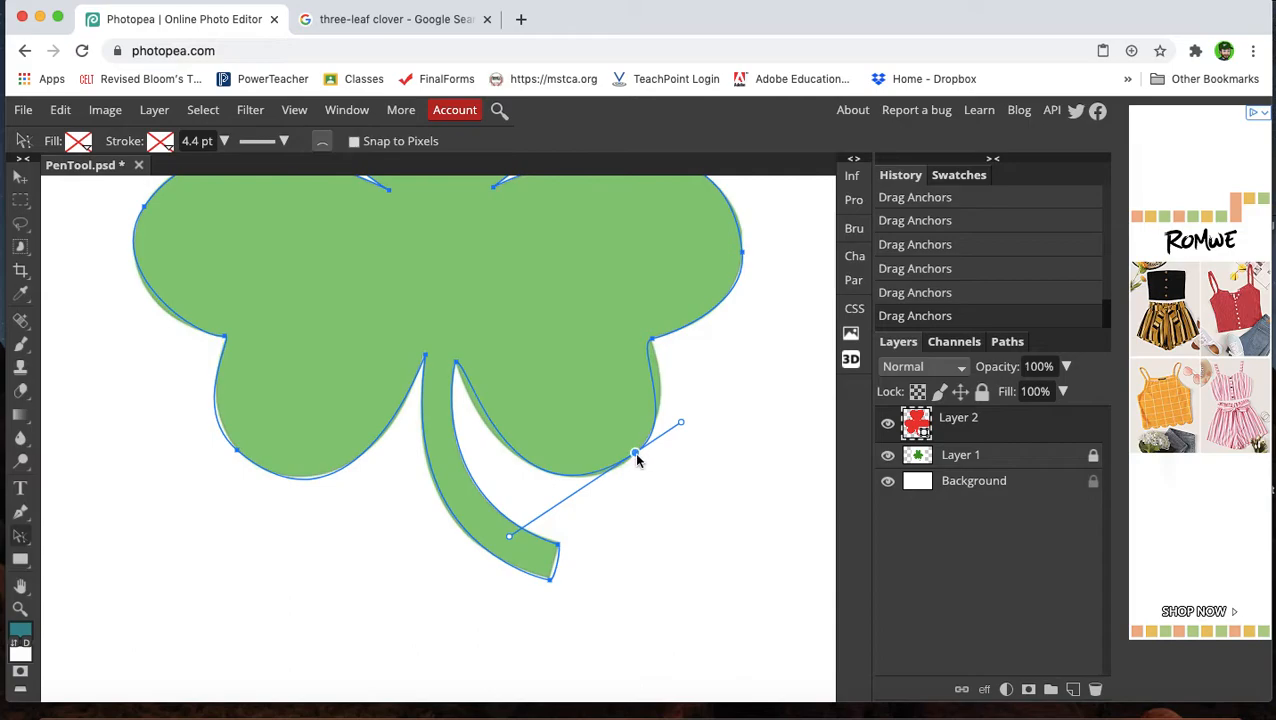
drag(635, 453, 698, 401)
Shorten the right leaf's notch anchor handle and retune both handles of the right leaf's bottom anchor.
click(652, 341)
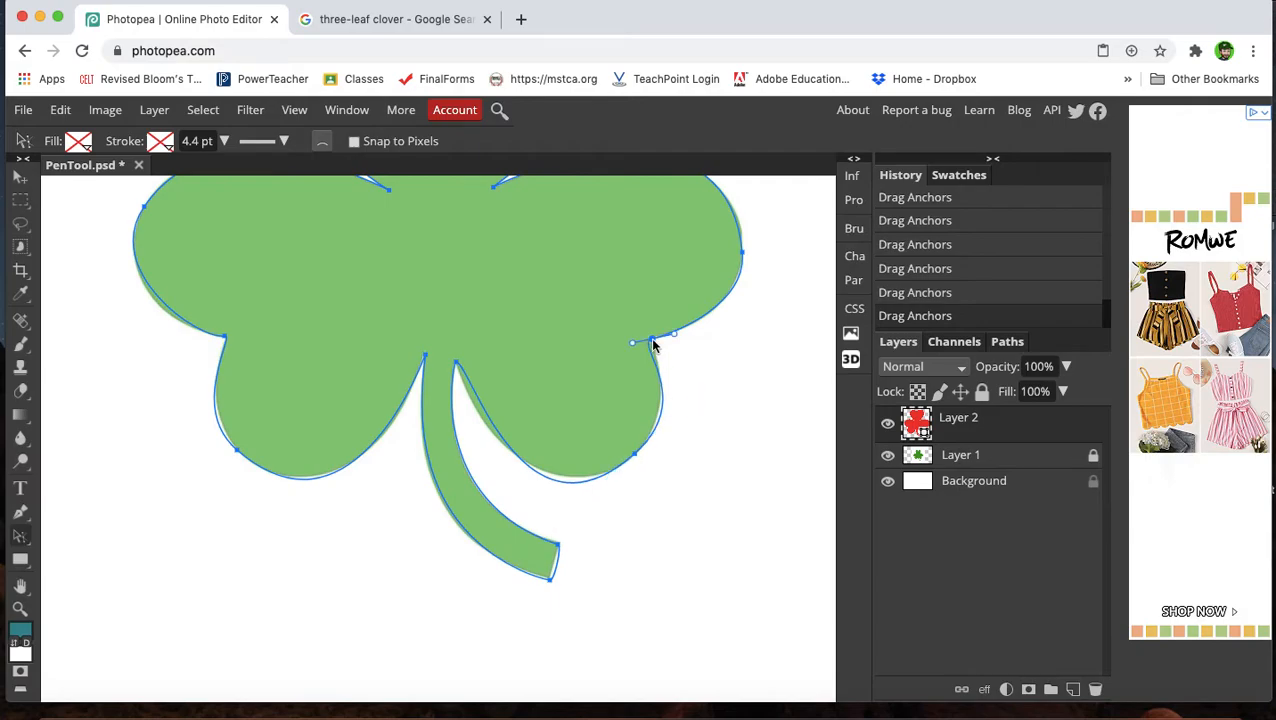
drag(631, 346, 643, 345)
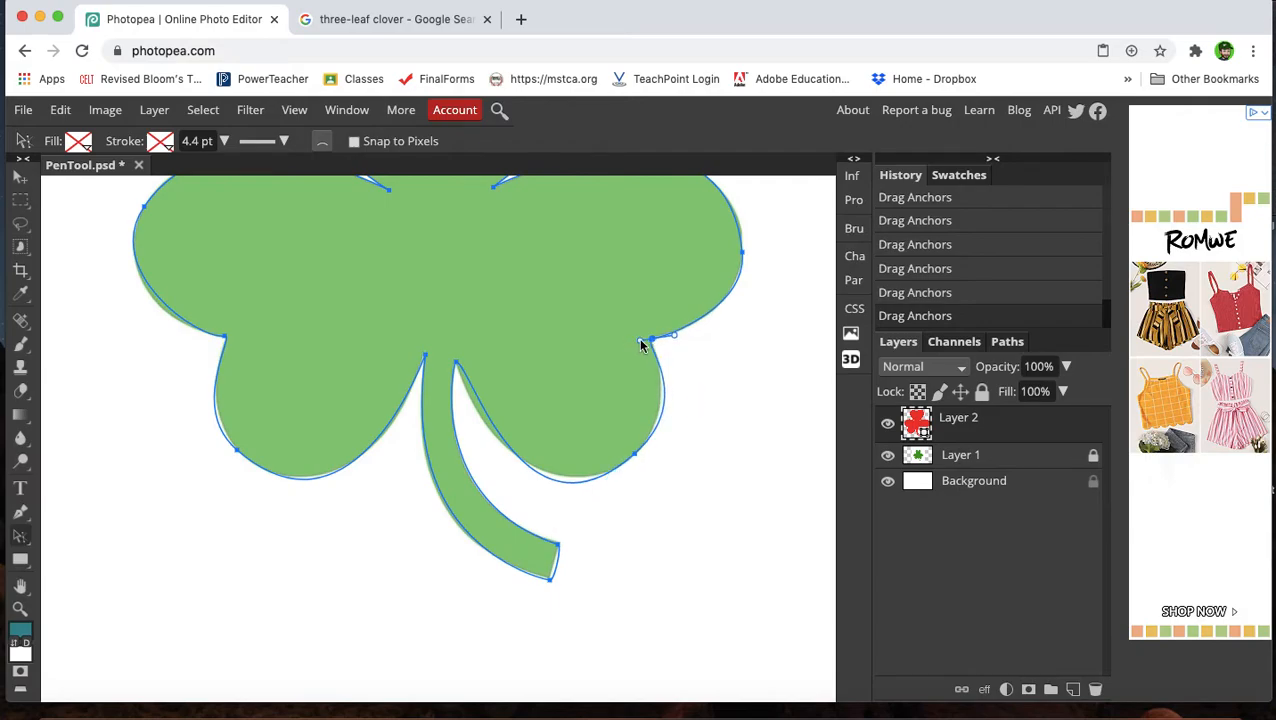
click(635, 455)
drag(698, 401, 688, 403)
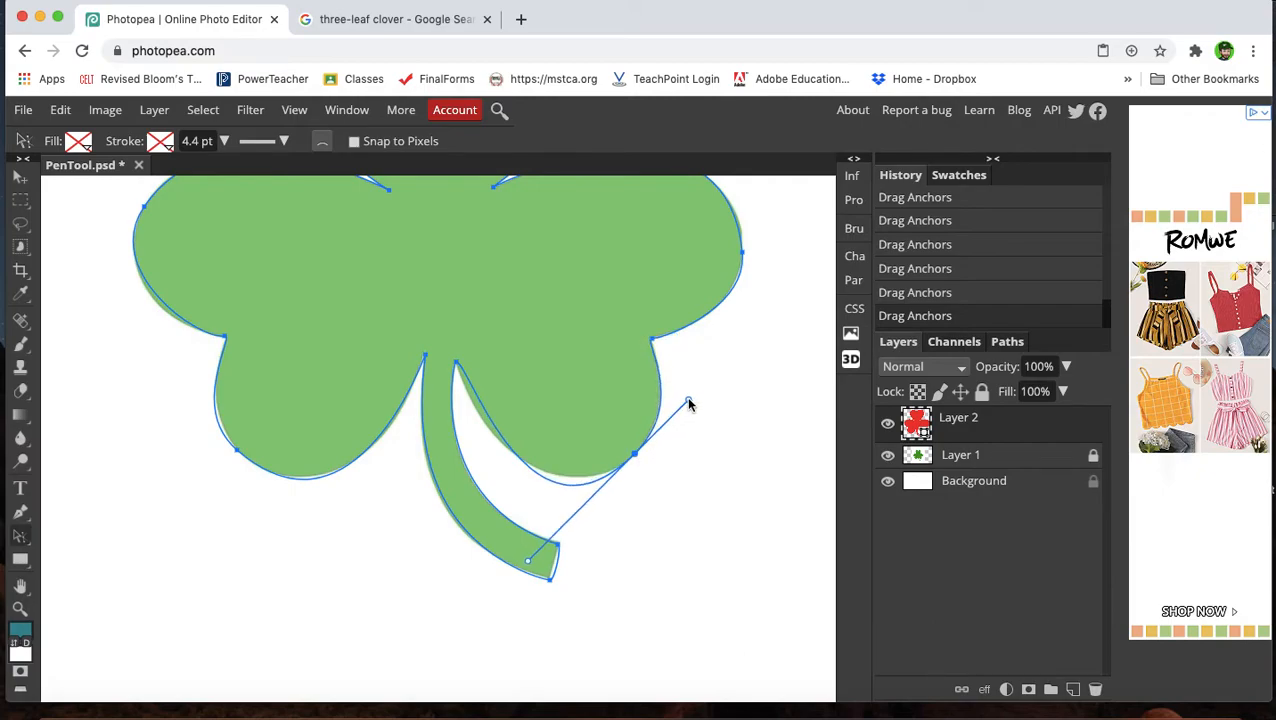
drag(530, 565, 555, 543)
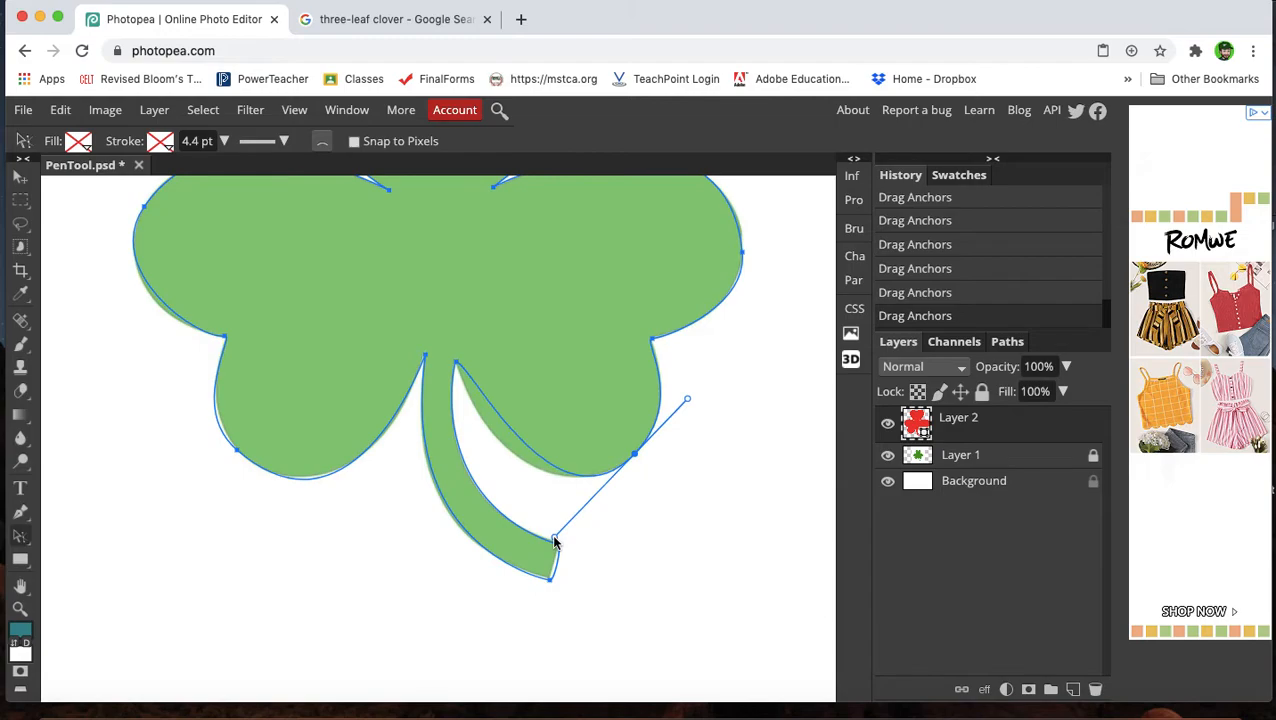
Pull the stem-right anchor's handle down along the stem edge and fine-tune the right leaf bottom anchor's handle.
click(457, 363)
drag(469, 364, 474, 420)
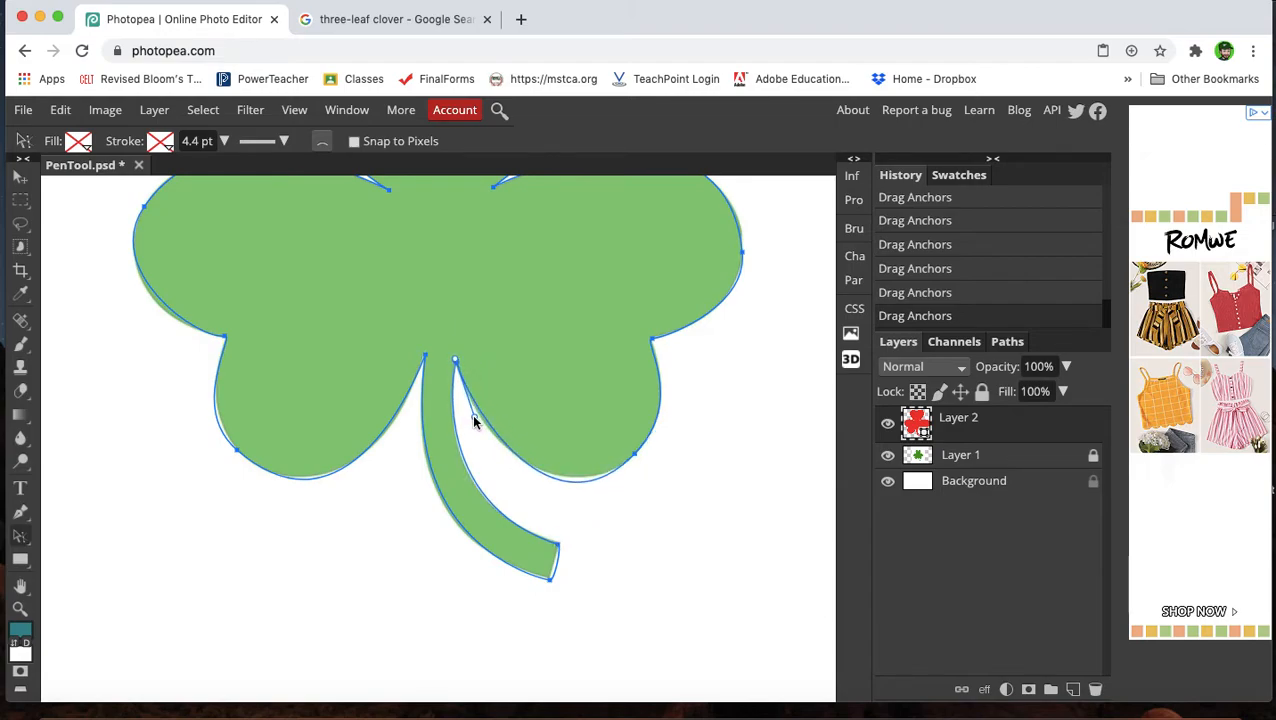
click(634, 455)
drag(556, 542, 555, 532)
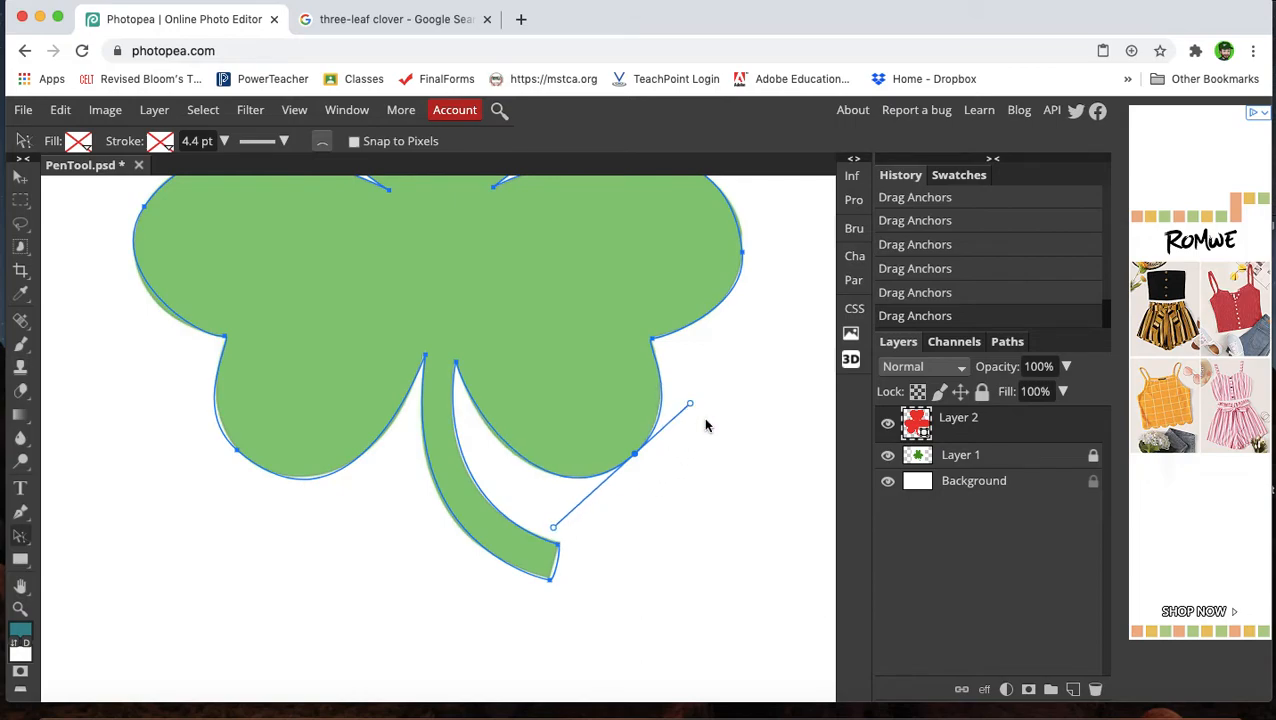
Fill the traced shape with a solid green color, hex 23941a.
scroll(705, 425, up, 3)
scroll(687, 456, down, 5)
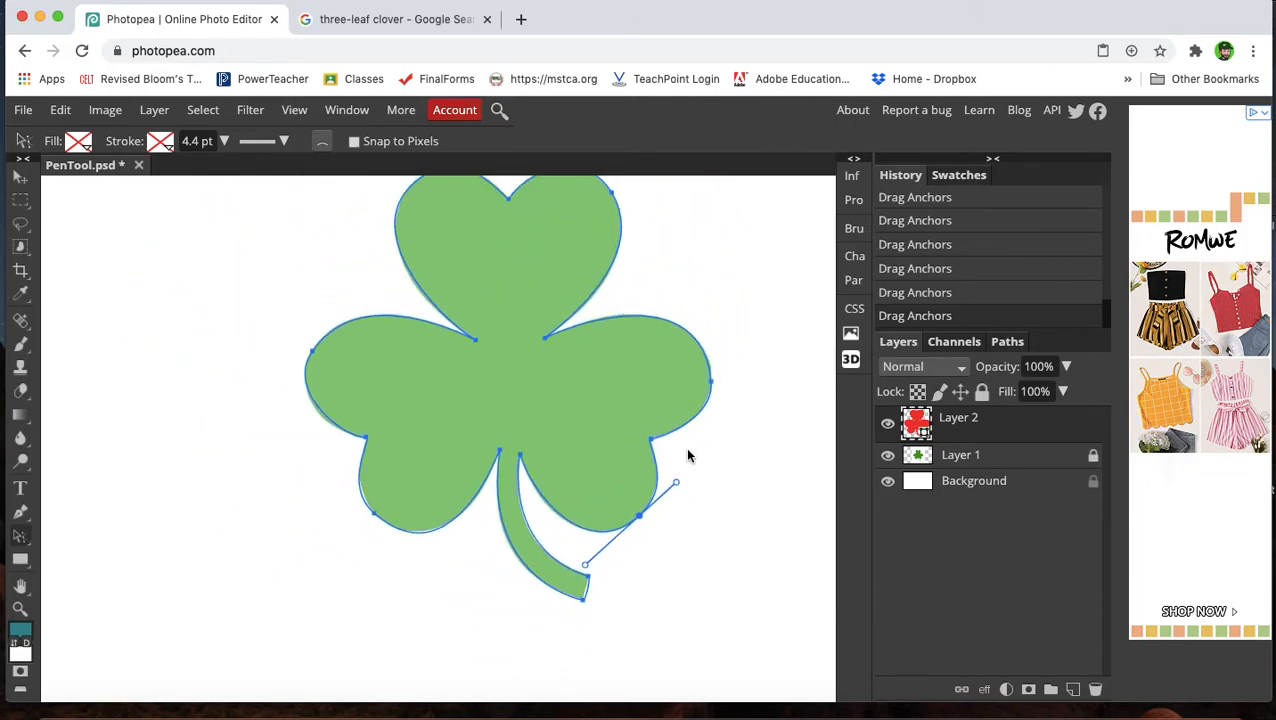
scroll(687, 456, down, 1)
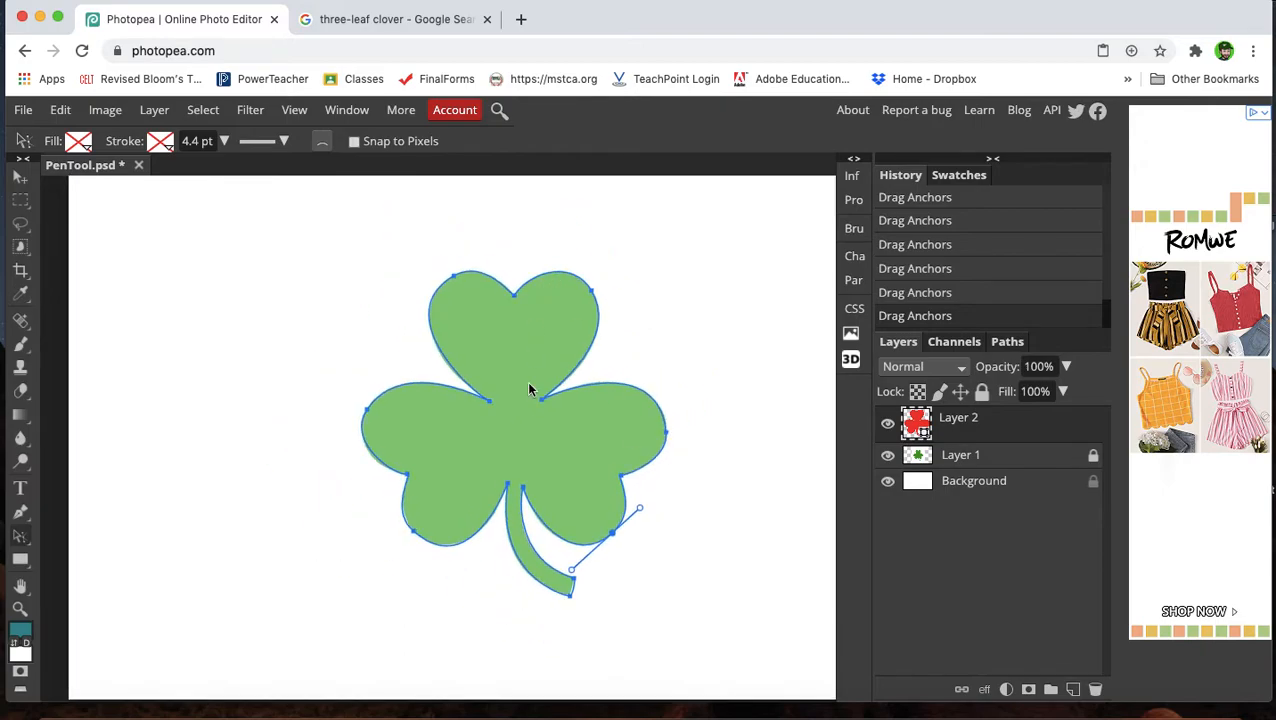
click(80, 144)
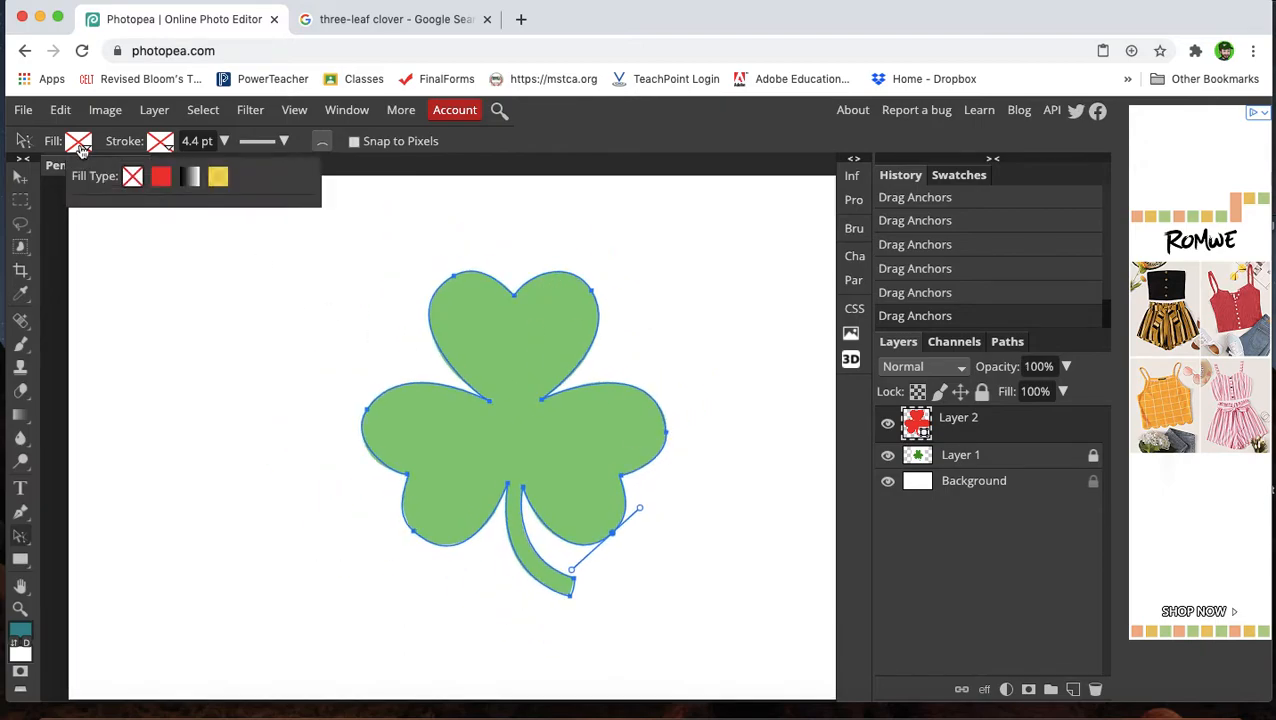
click(162, 178)
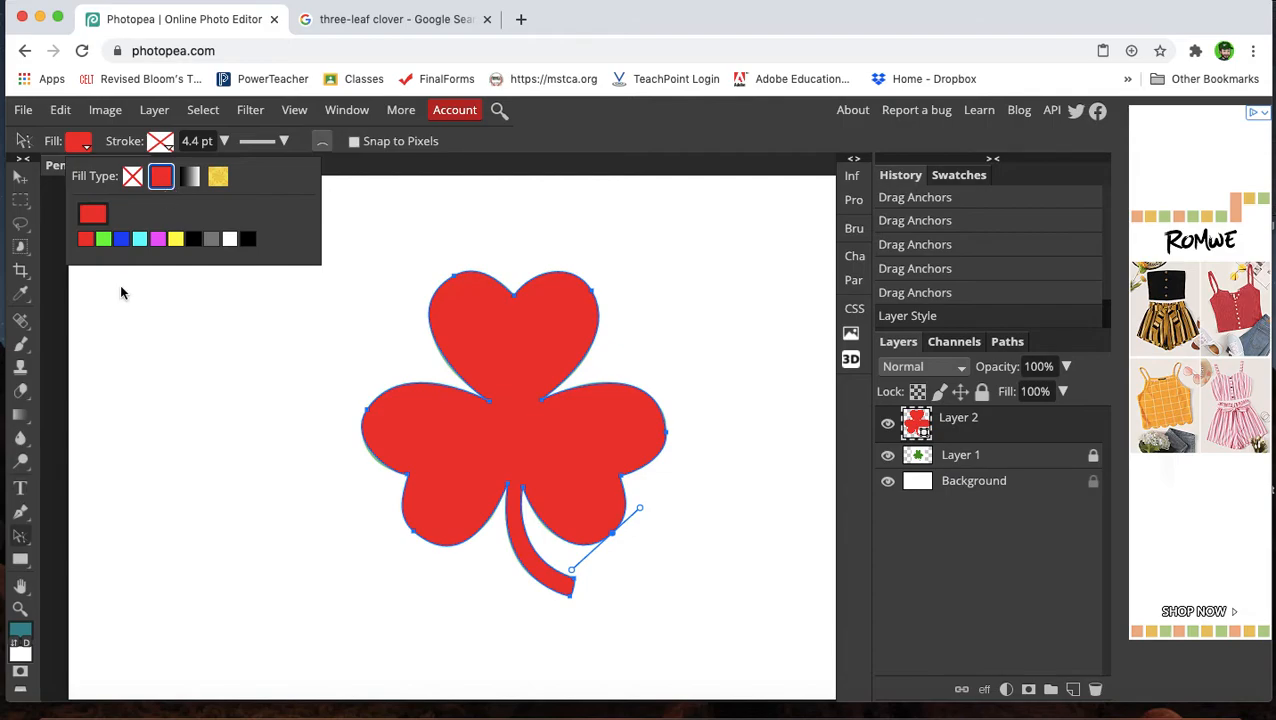
click(96, 219)
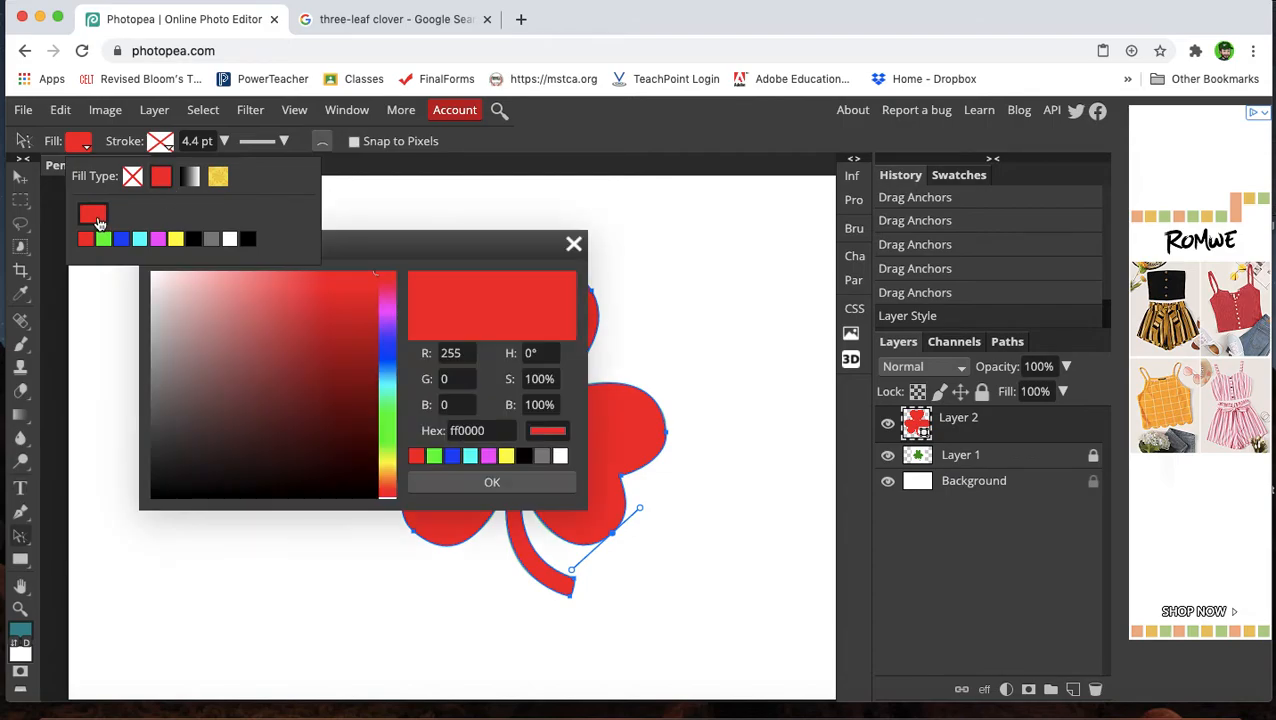
click(391, 430)
drag(343, 326, 336, 368)
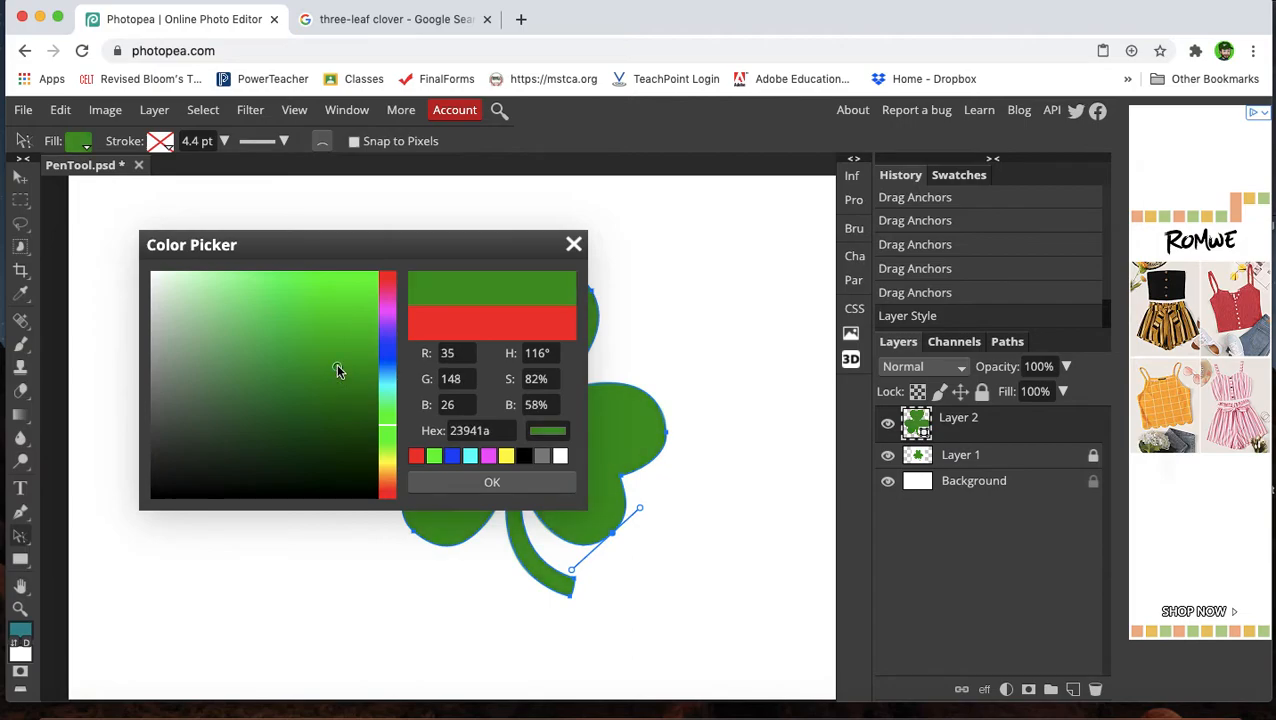
click(490, 484)
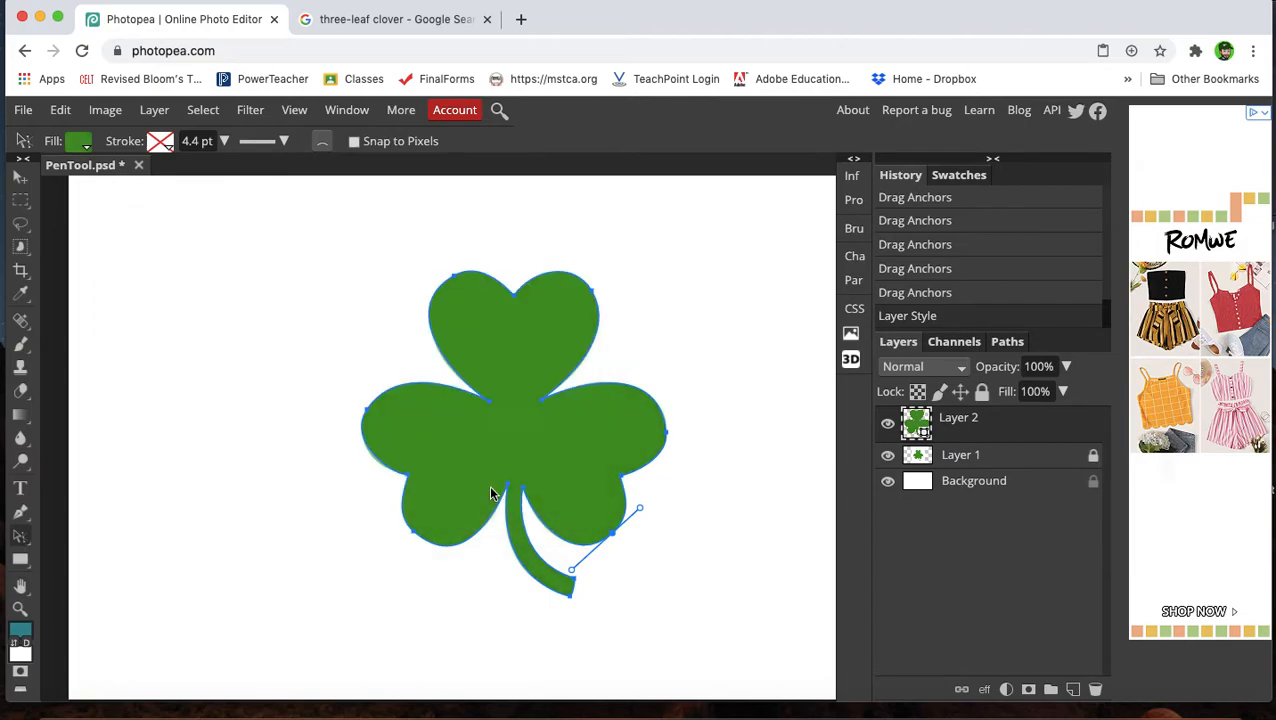
Hide the original clover image layer and reselect the traced shape layer.
click(983, 463)
click(887, 455)
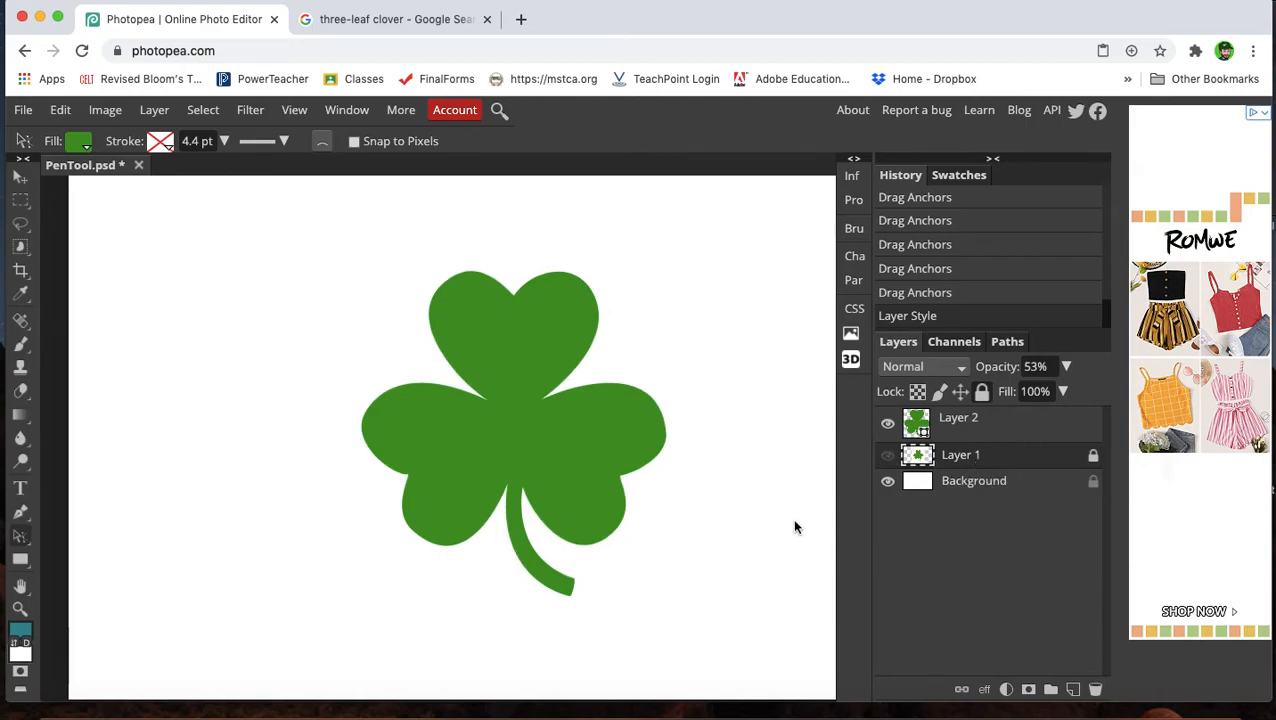
key(ctrl+minus)
key(ctrl+plus)
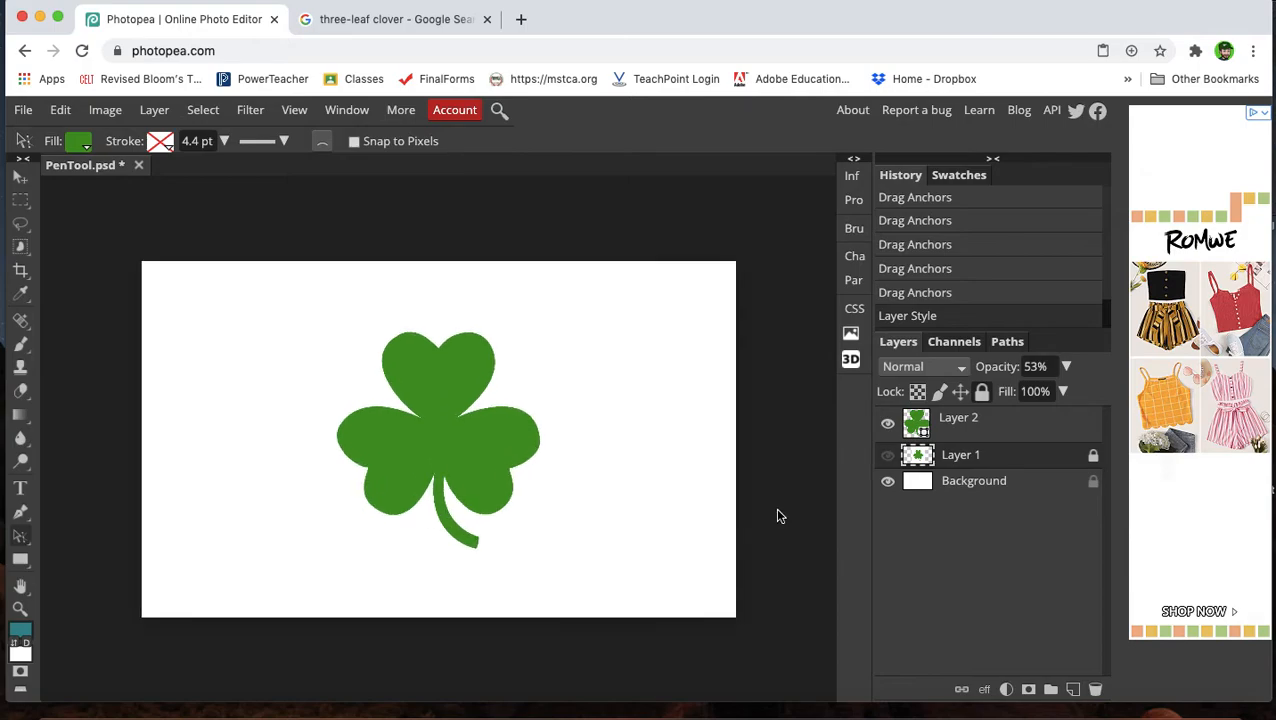
click(973, 437)
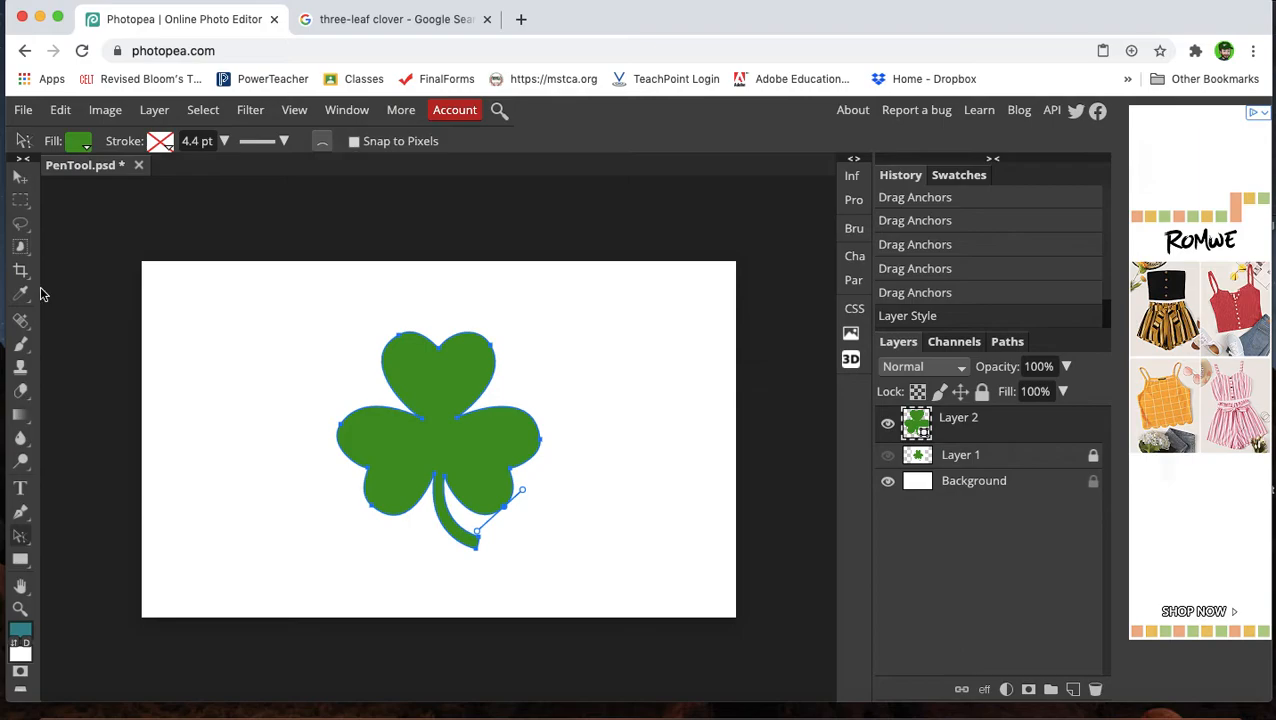
Free-transform the clover shape, scaling it to about 134% and rotating it about -16.7°, and shift it slightly left.
click(20, 176)
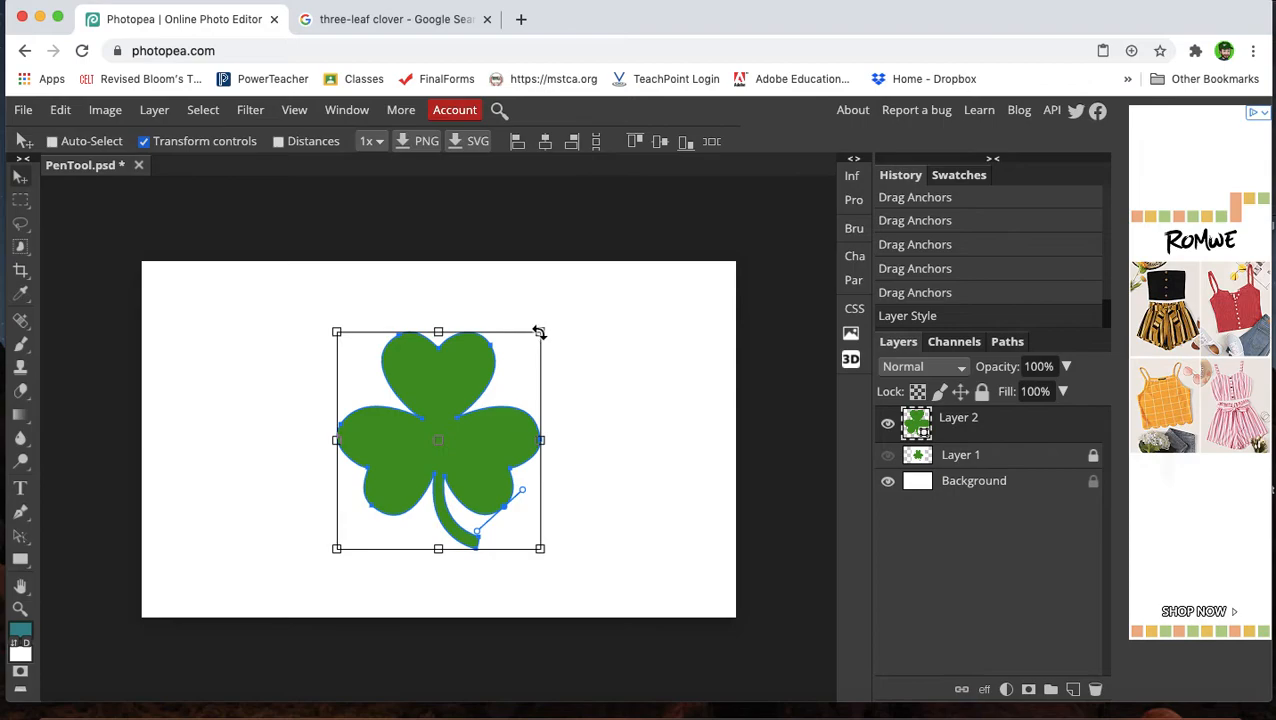
drag(539, 333, 609, 286)
drag(491, 435, 416, 456)
drag(551, 596, 570, 527)
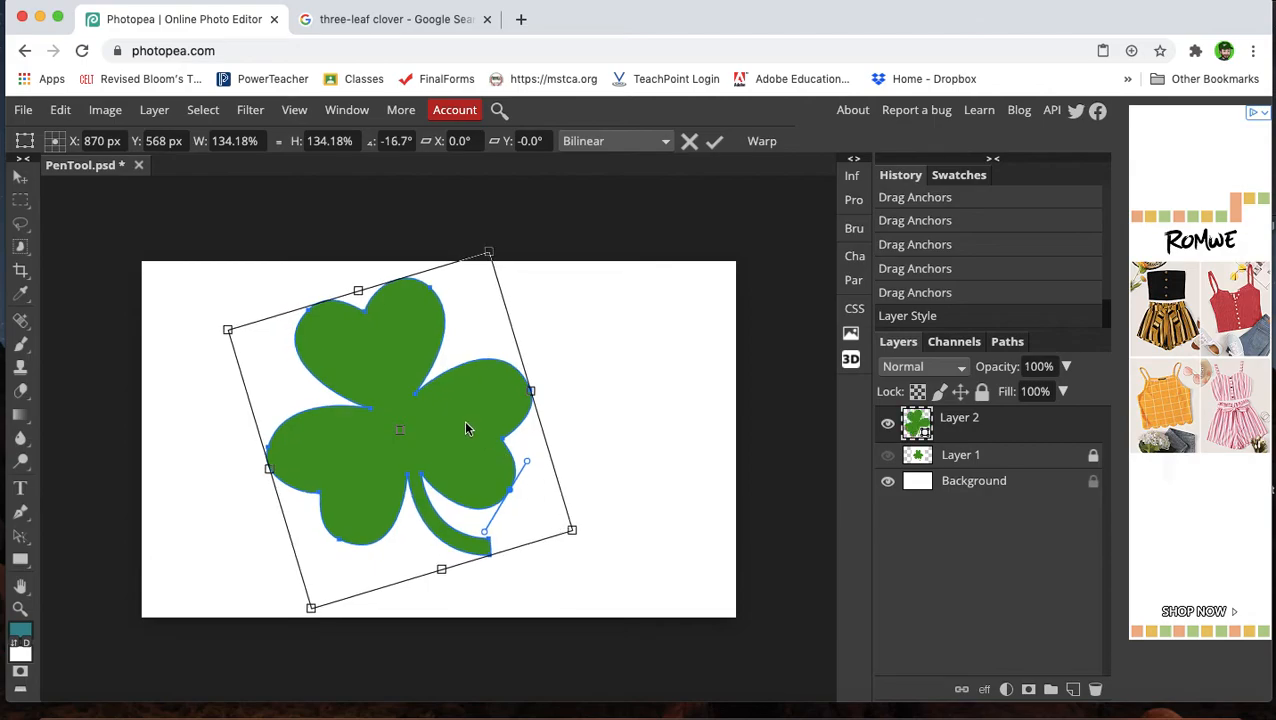
drag(452, 432, 423, 431)
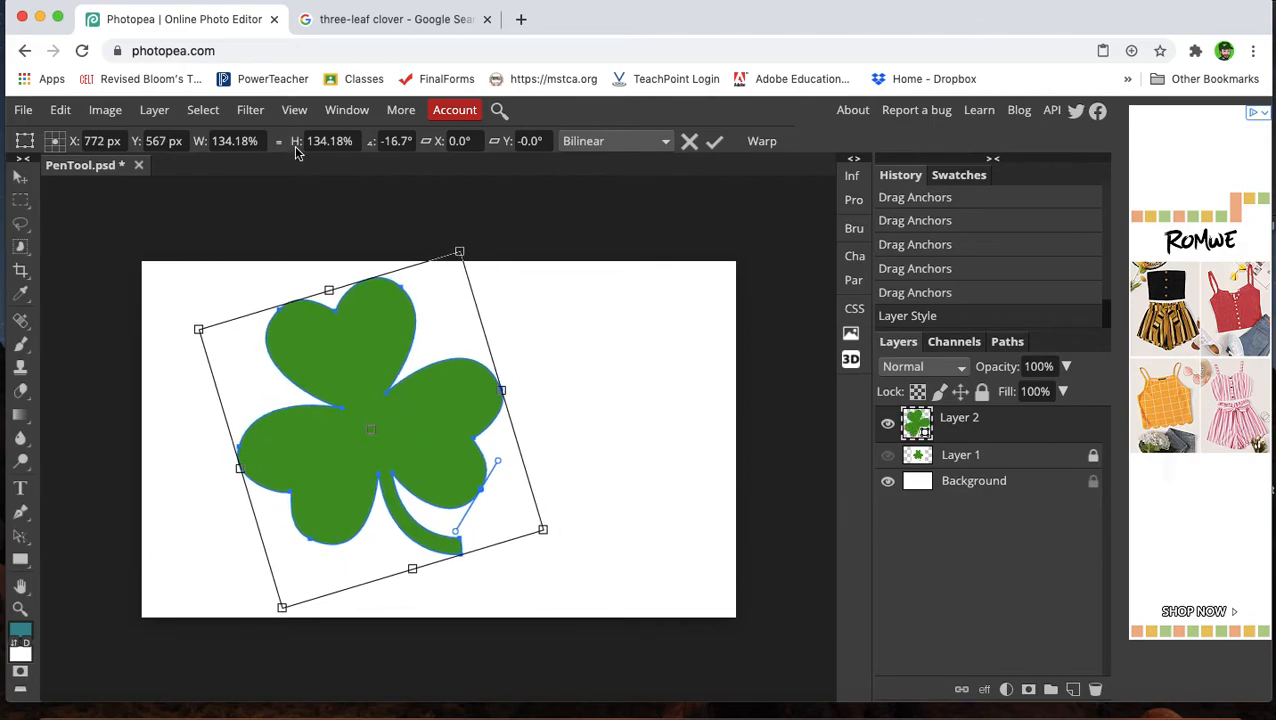
Duplicate the clover layer and move the copy to the right side of the canvas.
click(155, 112)
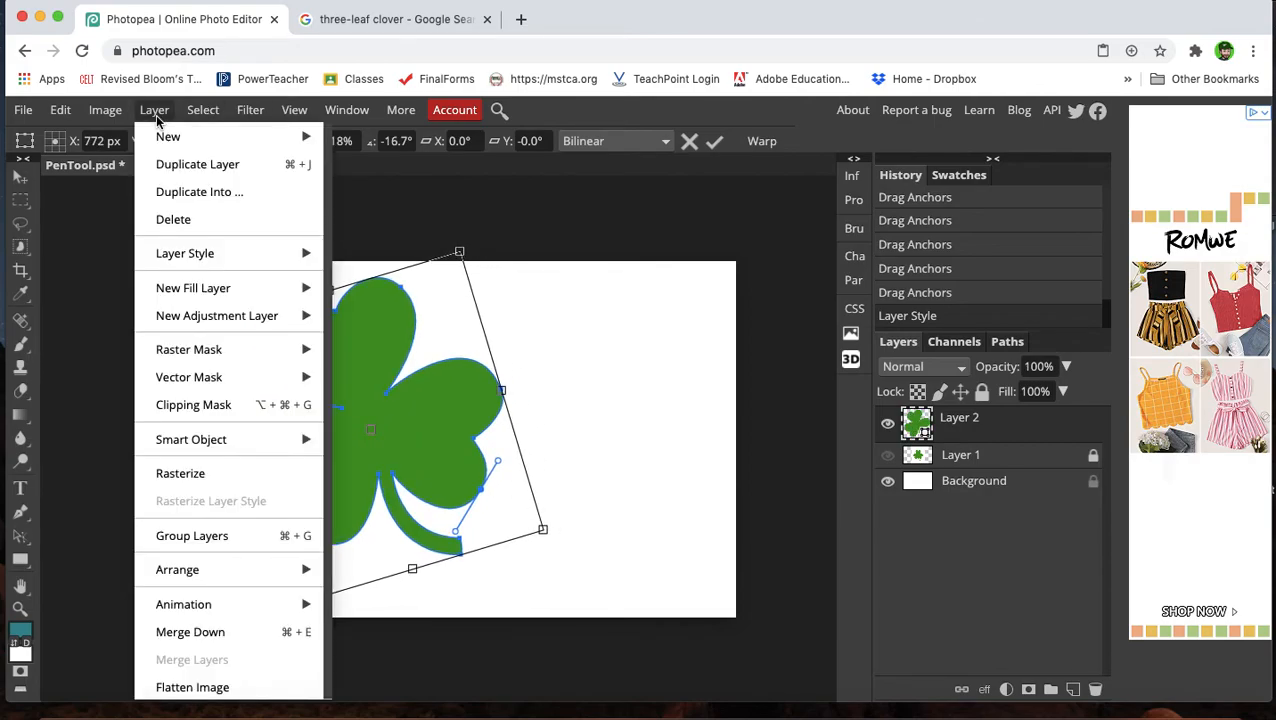
click(175, 166)
drag(386, 431, 594, 438)
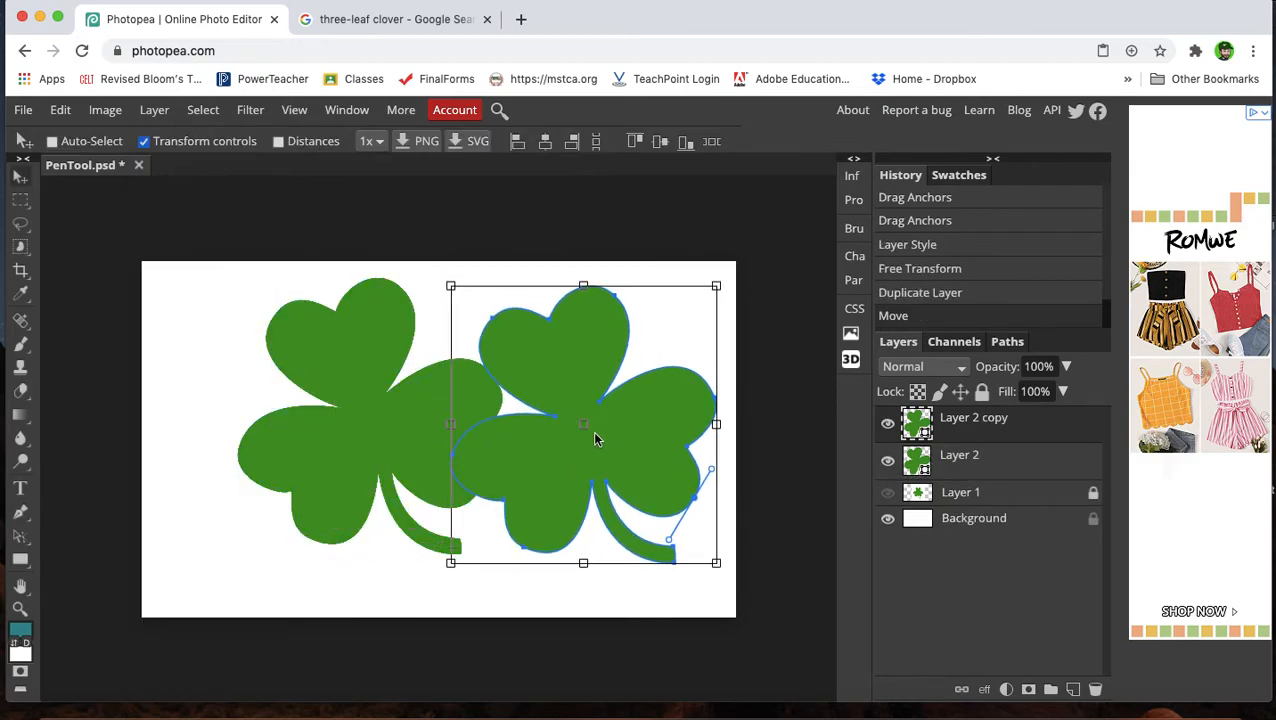
Flip the duplicate clover horizontally and shrink it to about 60%, moving it up beside the large clover.
click(105, 110)
mouse_move(60, 110)
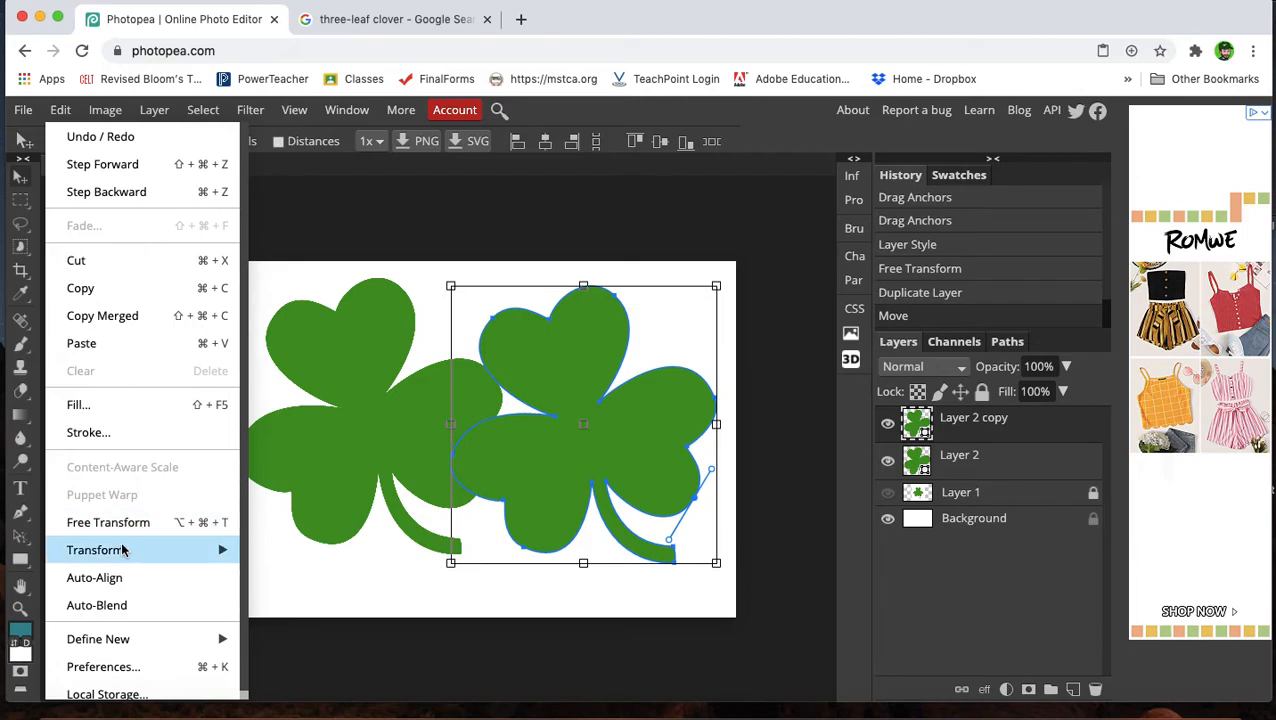
mouse_move(122, 550)
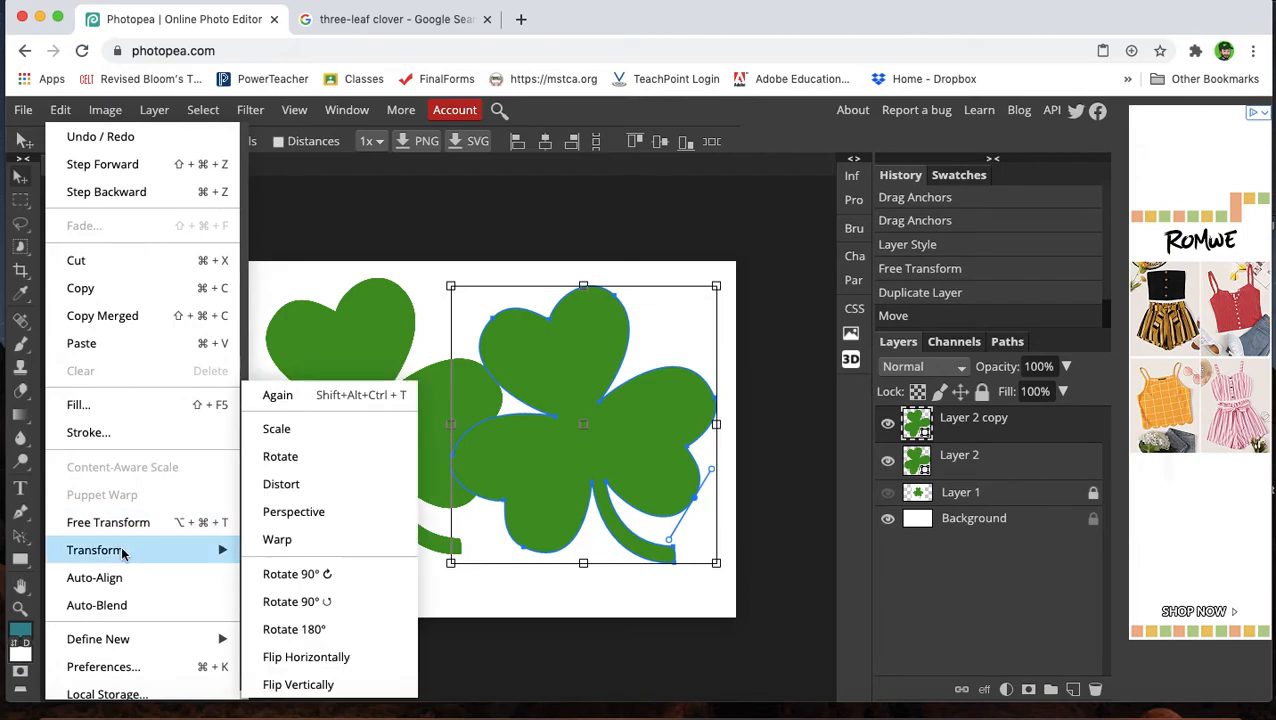
click(321, 666)
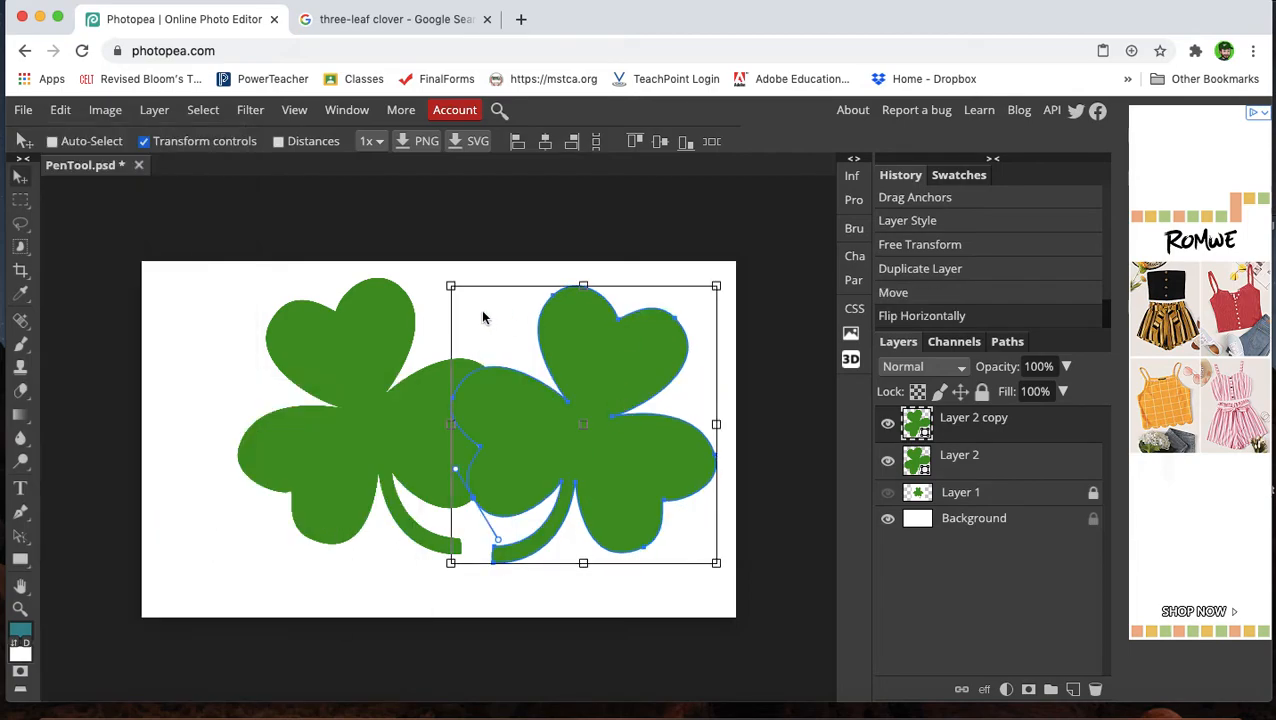
drag(451, 286, 555, 384)
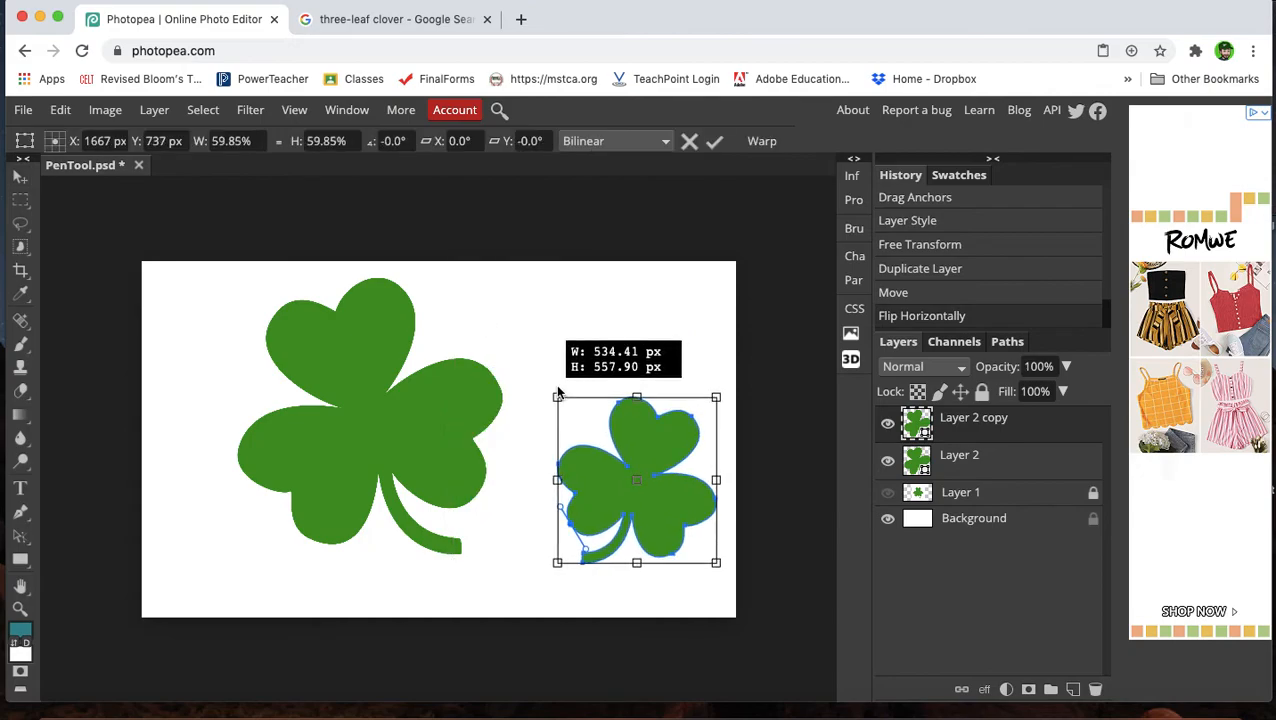
drag(649, 473, 620, 418)
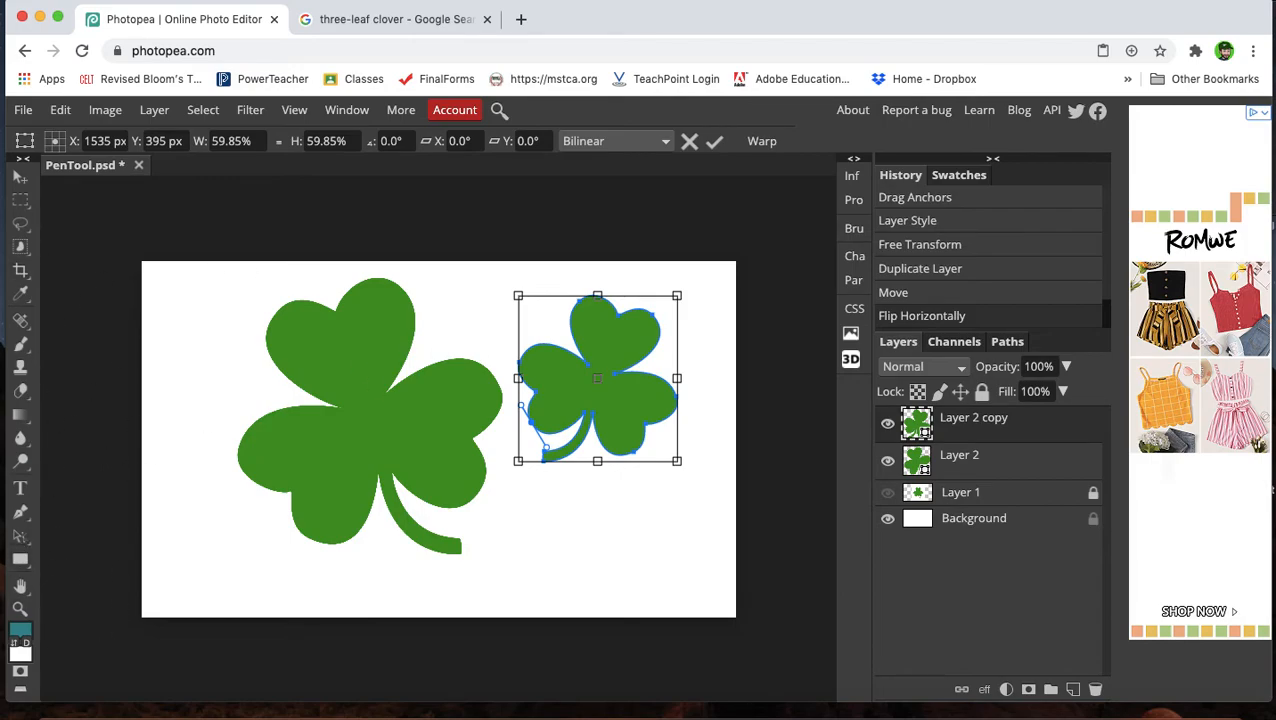
Change the duplicate clover's fill to a light green, hex a5ef48.
click(20, 511)
click(251, 146)
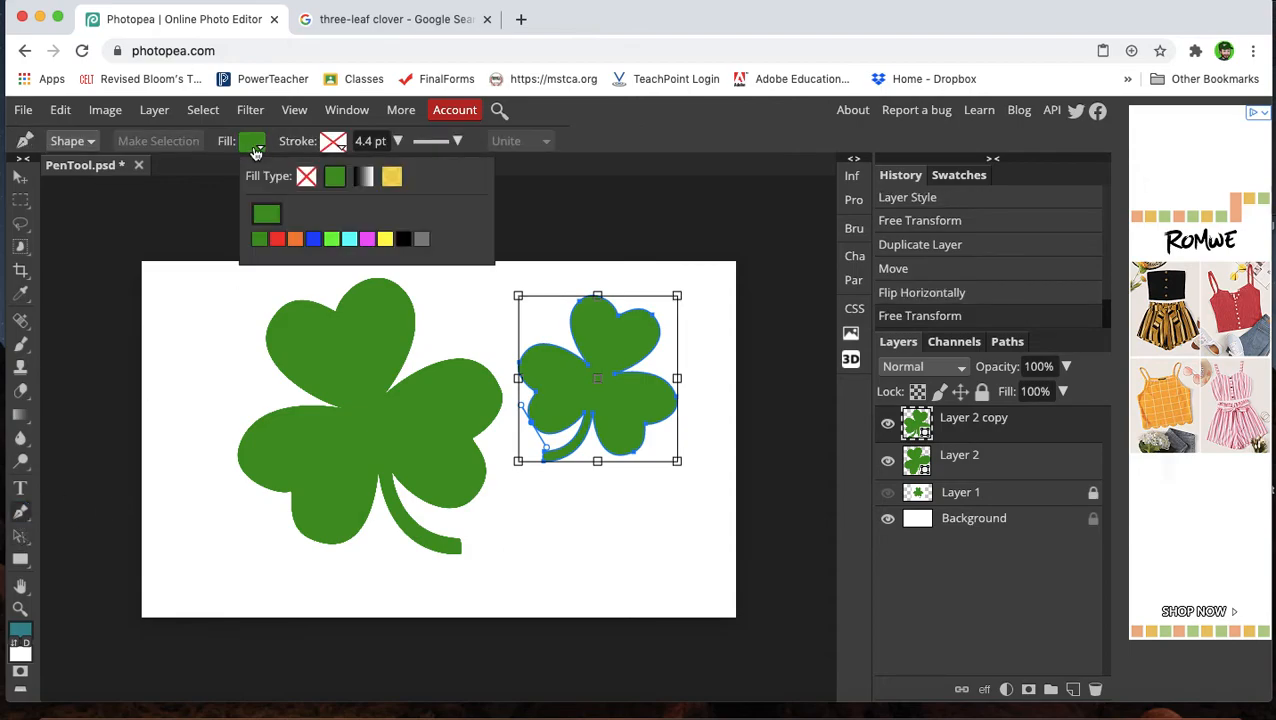
click(277, 221)
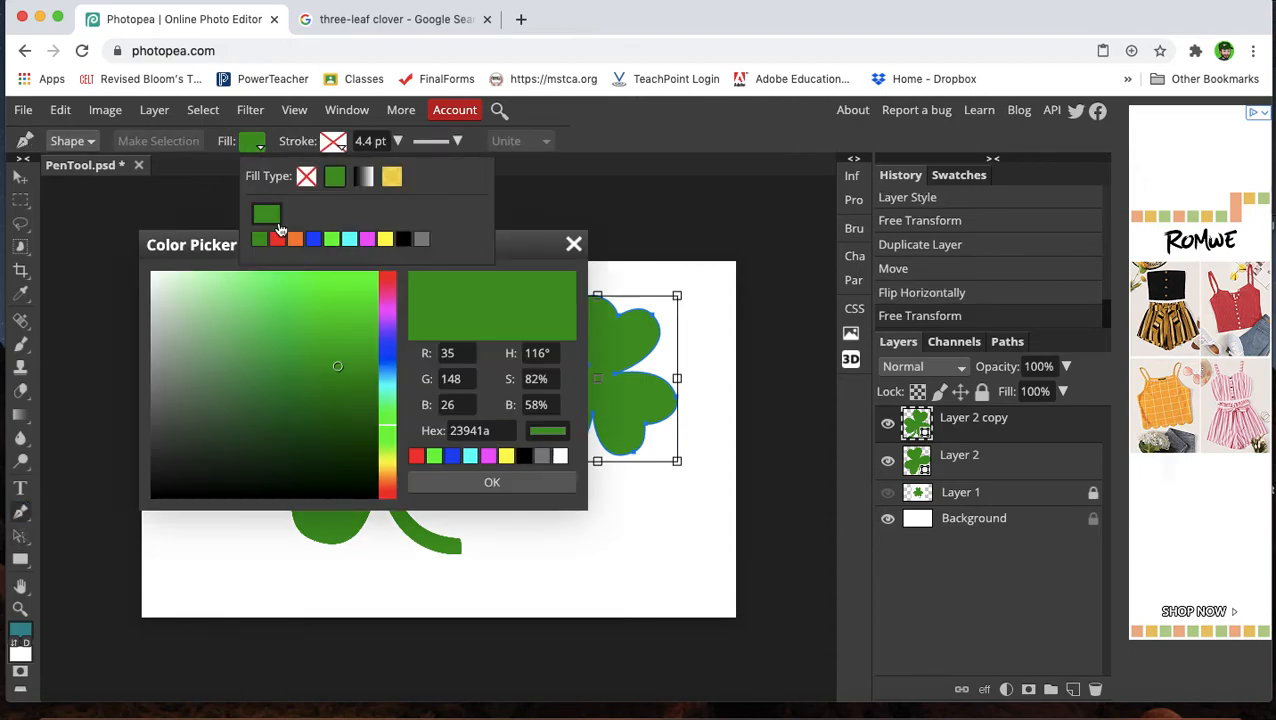
click(308, 284)
click(388, 456)
drag(388, 460, 388, 463)
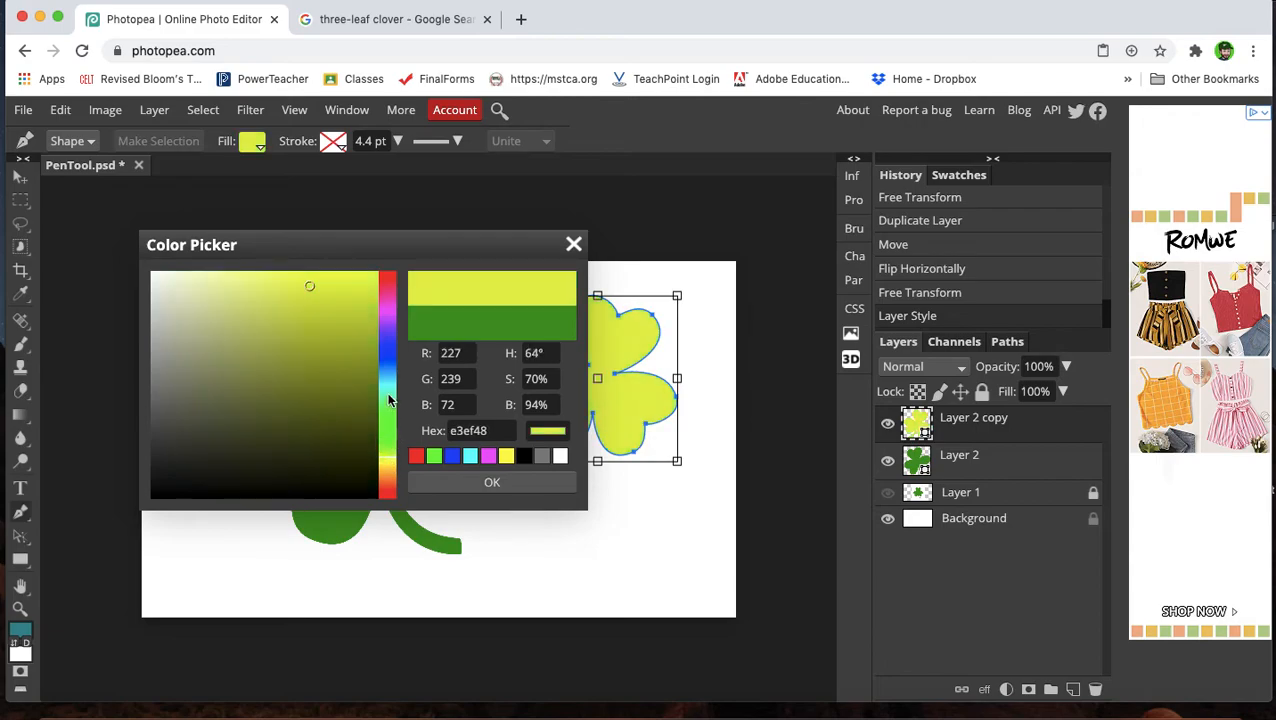
click(387, 453)
click(388, 450)
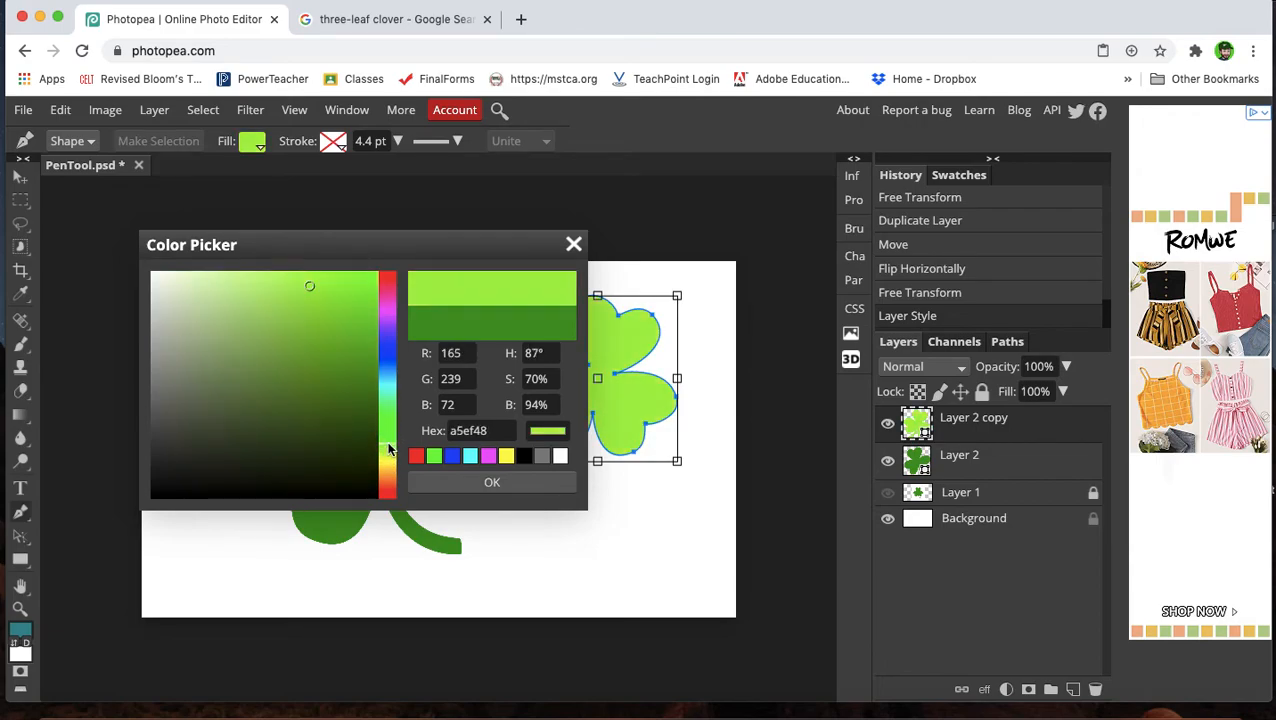
click(494, 484)
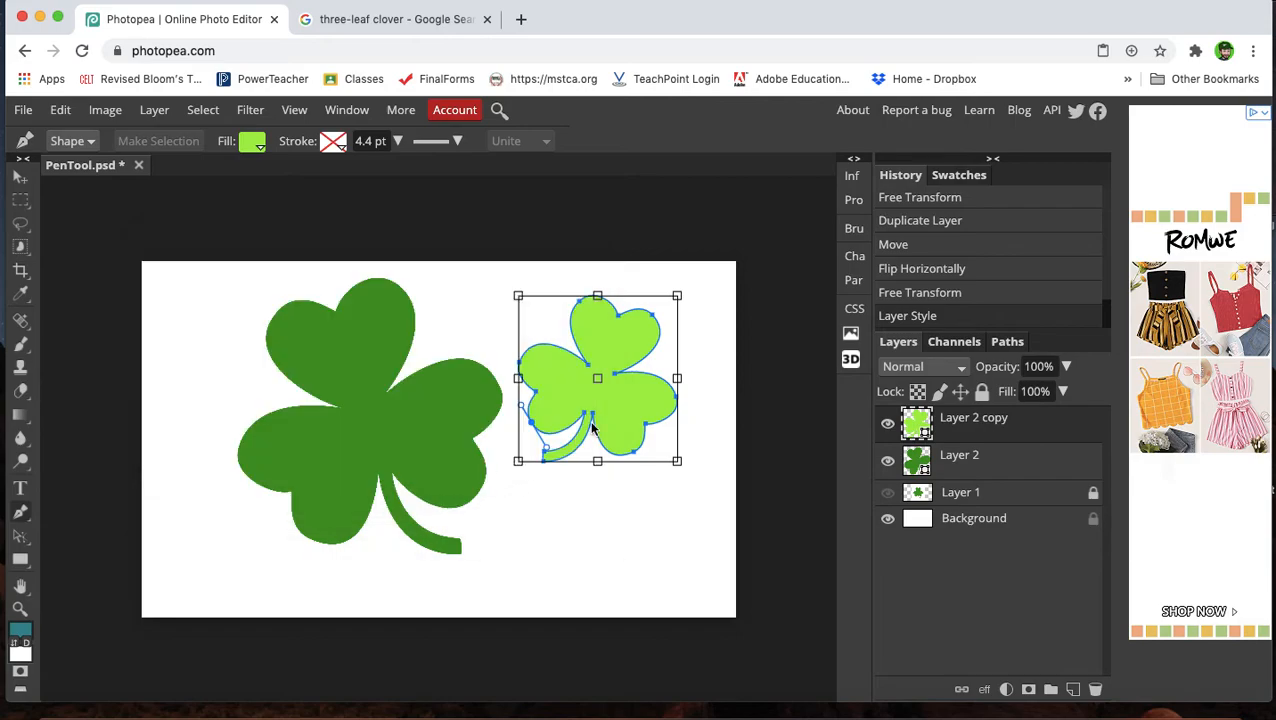
drag(617, 433, 611, 432)
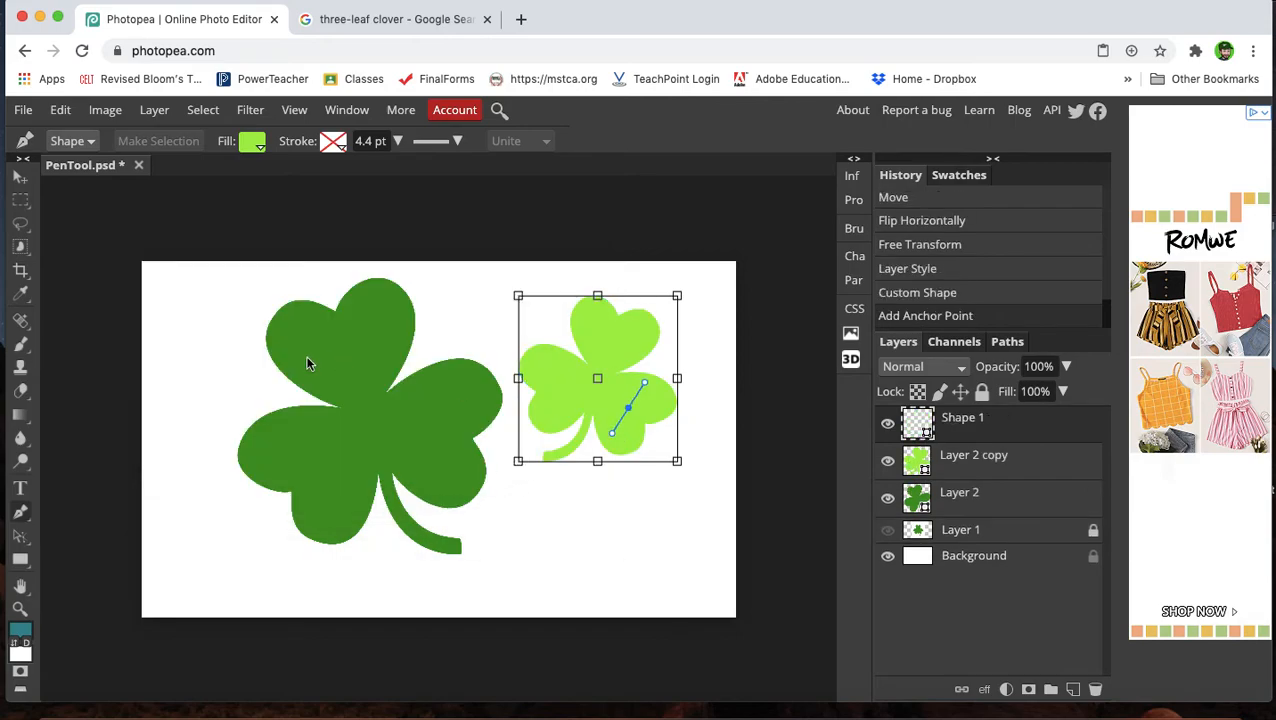
key(super+z)
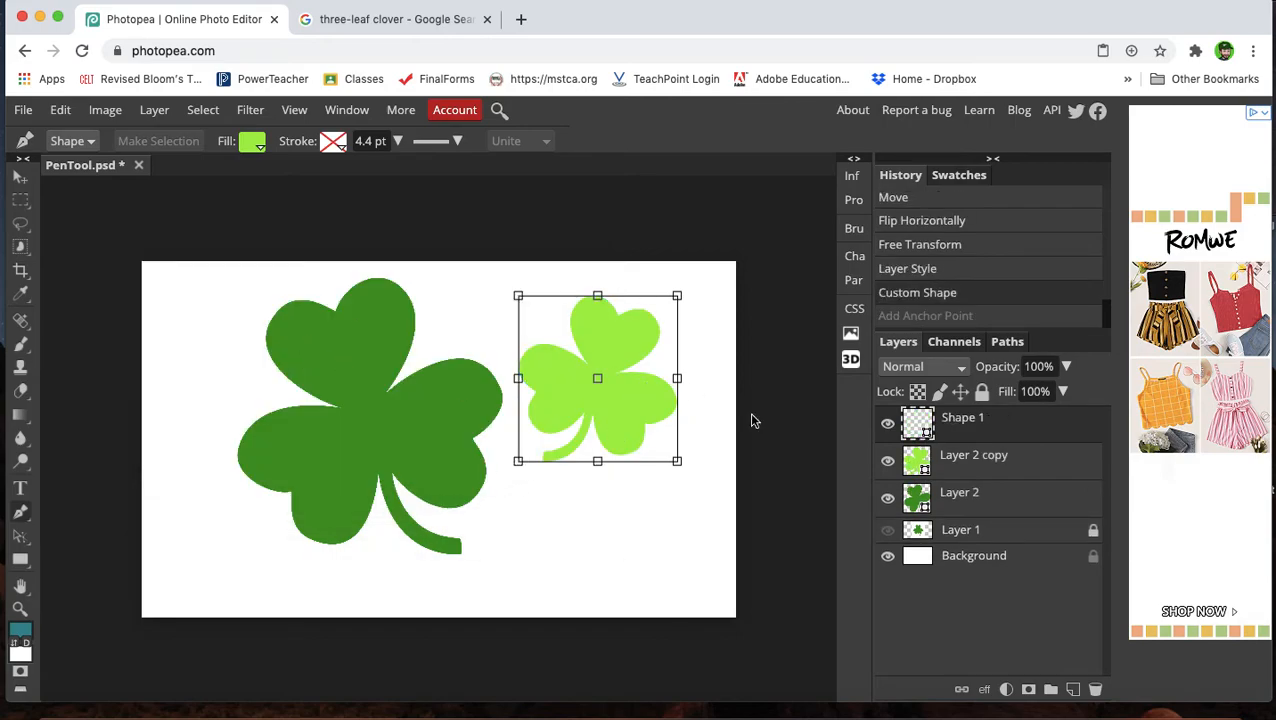
click(967, 465)
click(976, 434)
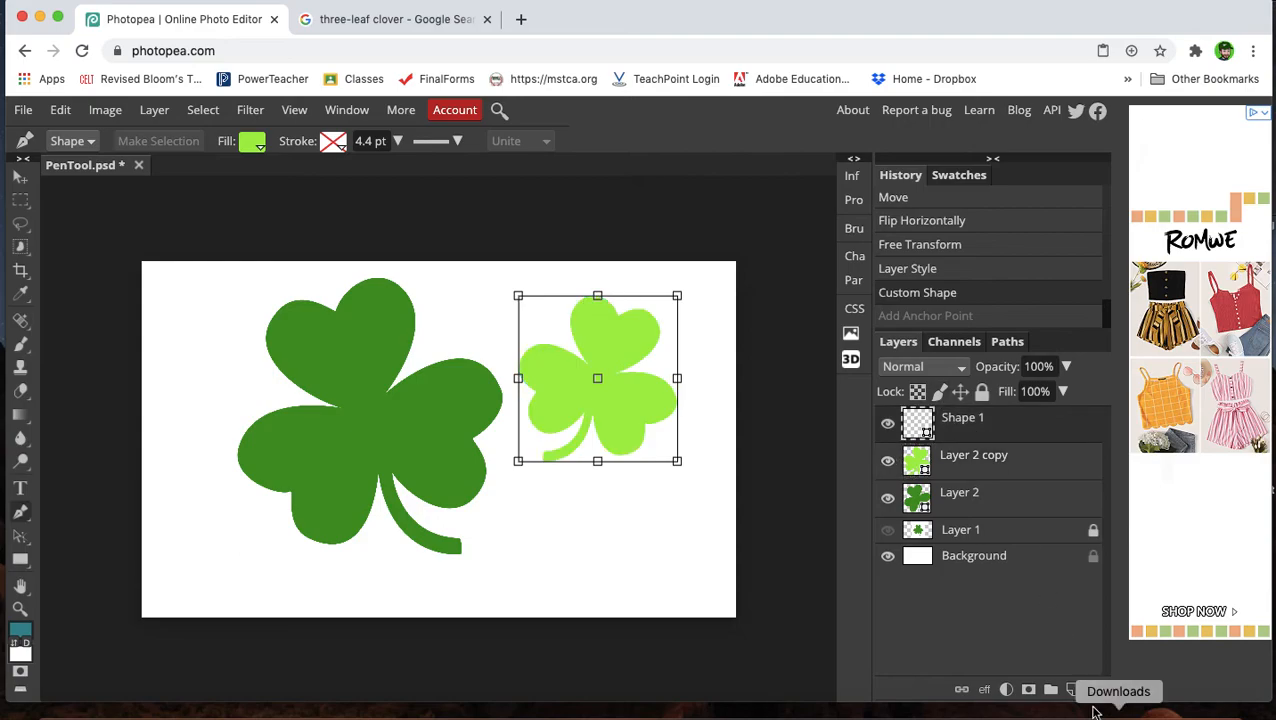
click(1094, 690)
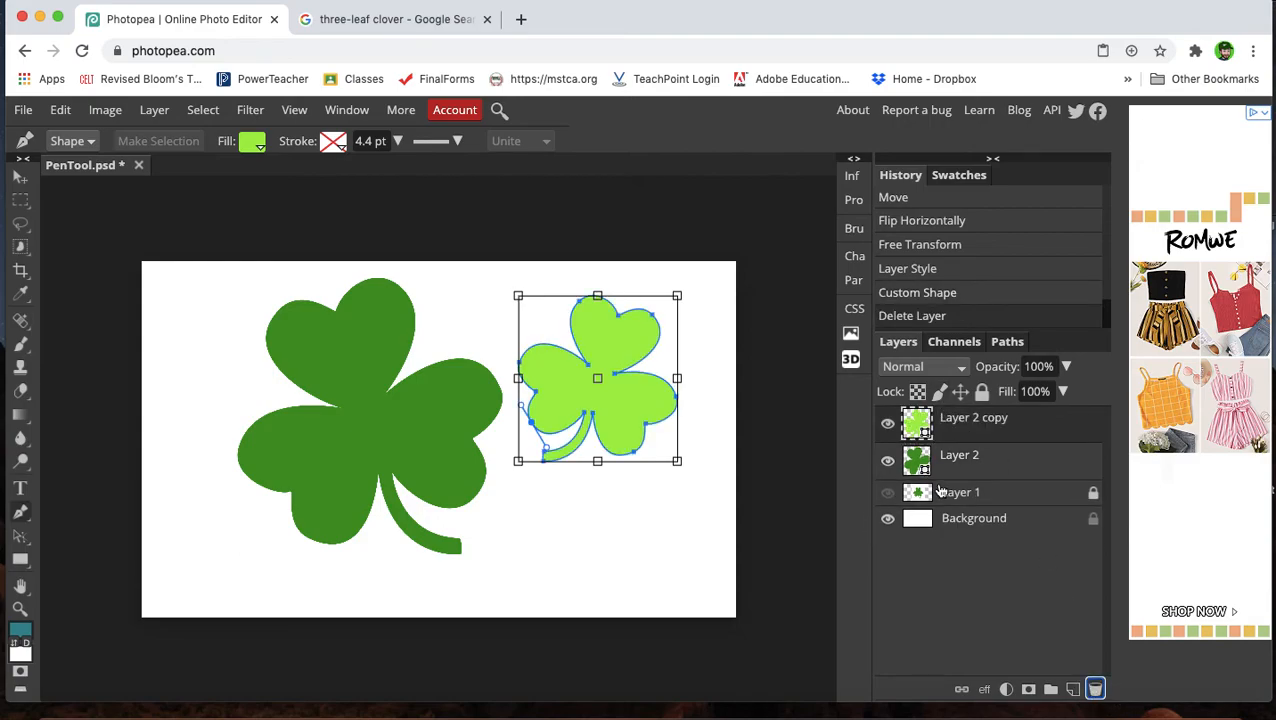
click(921, 512)
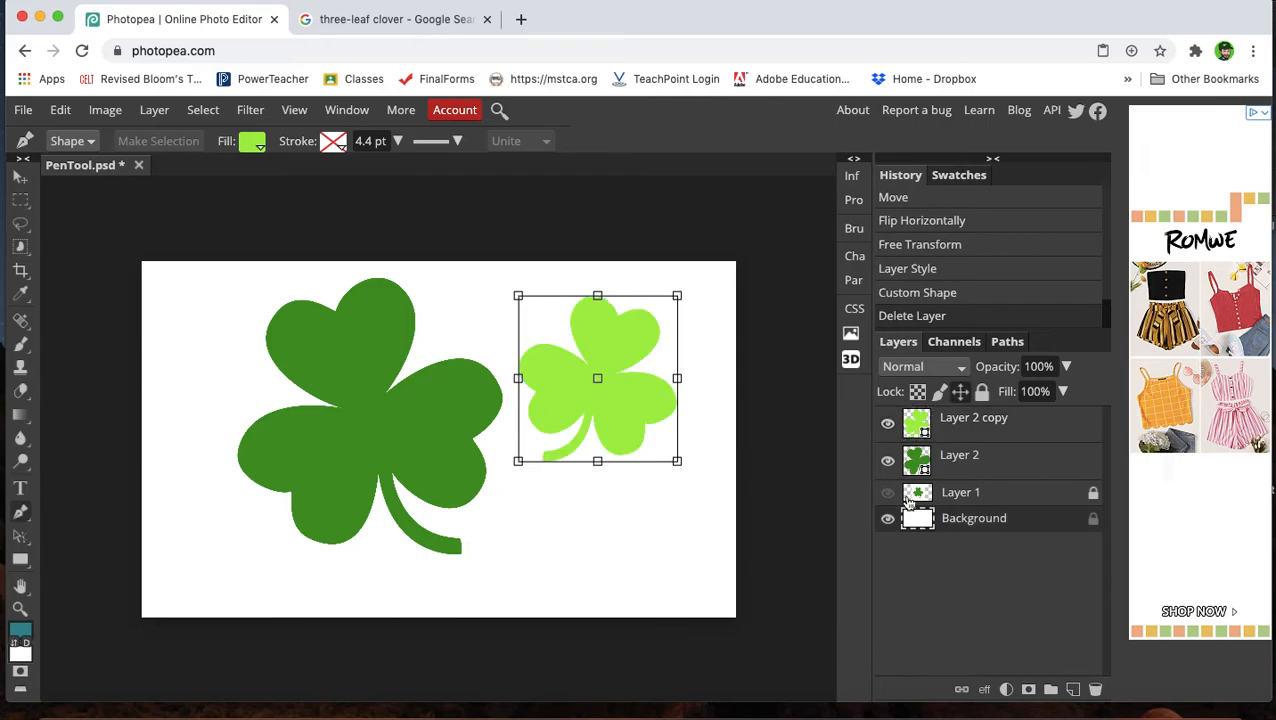
click(620, 556)
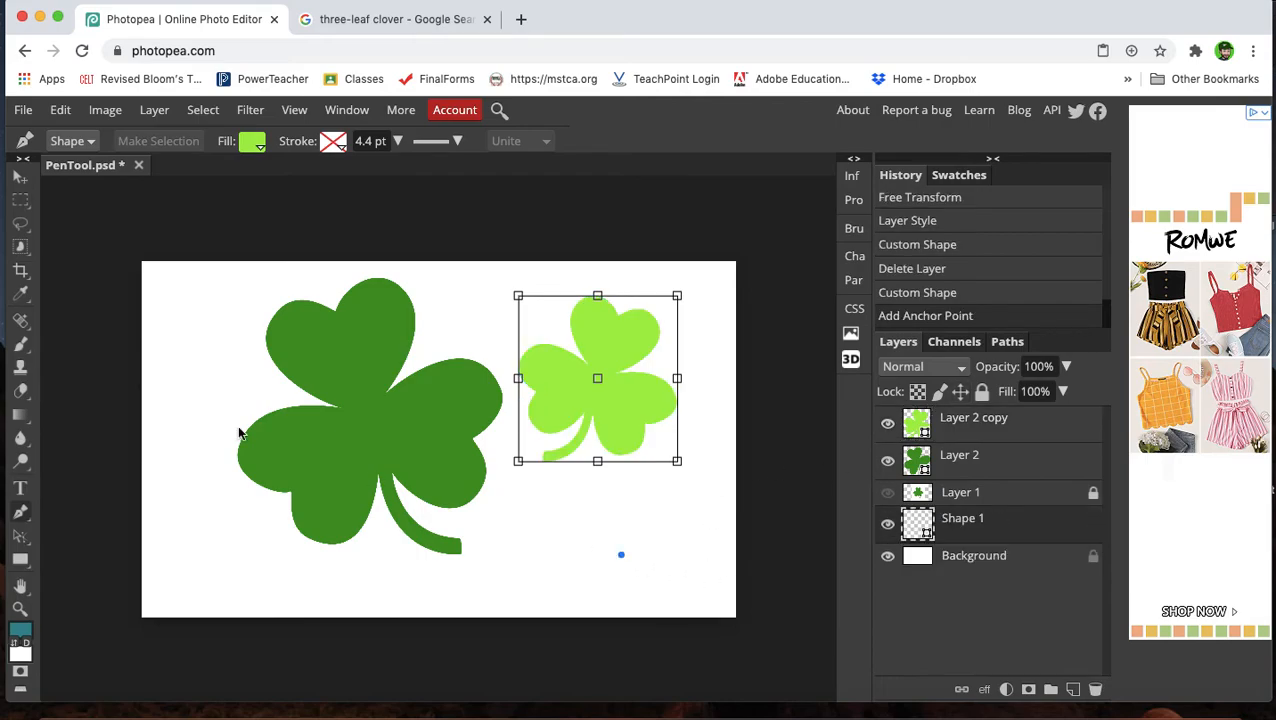
click(20, 176)
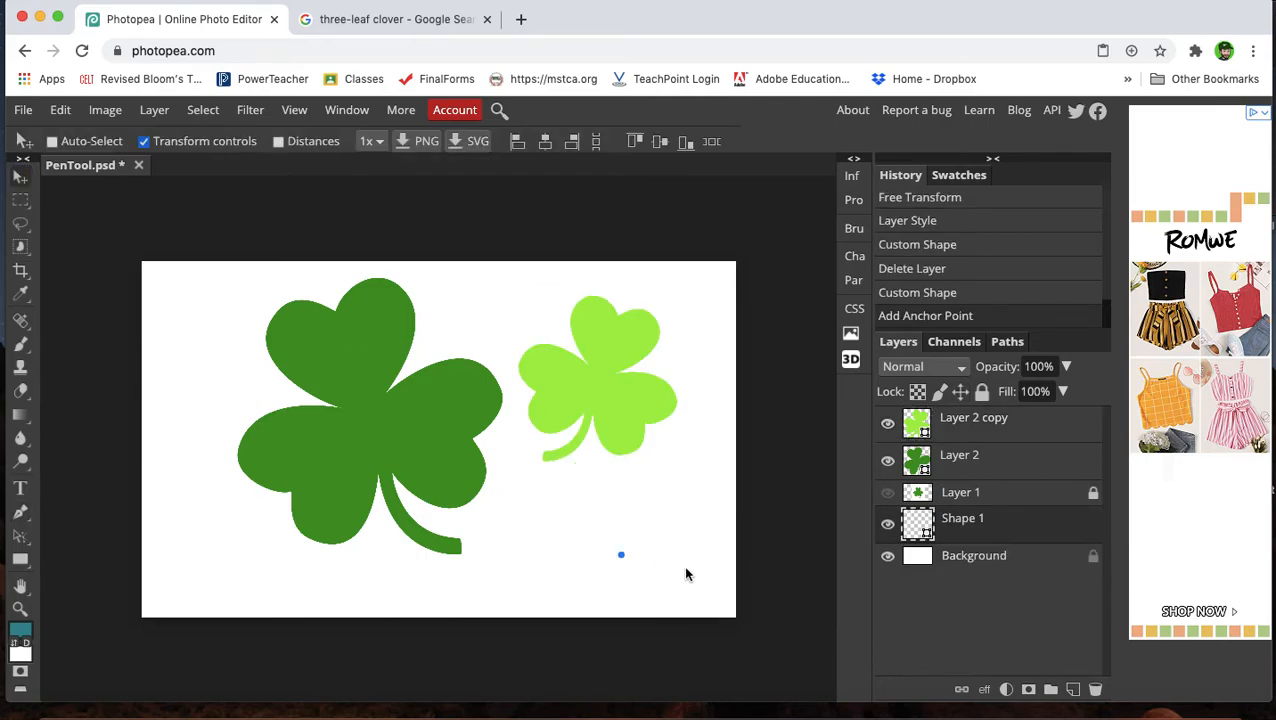
click(1095, 689)
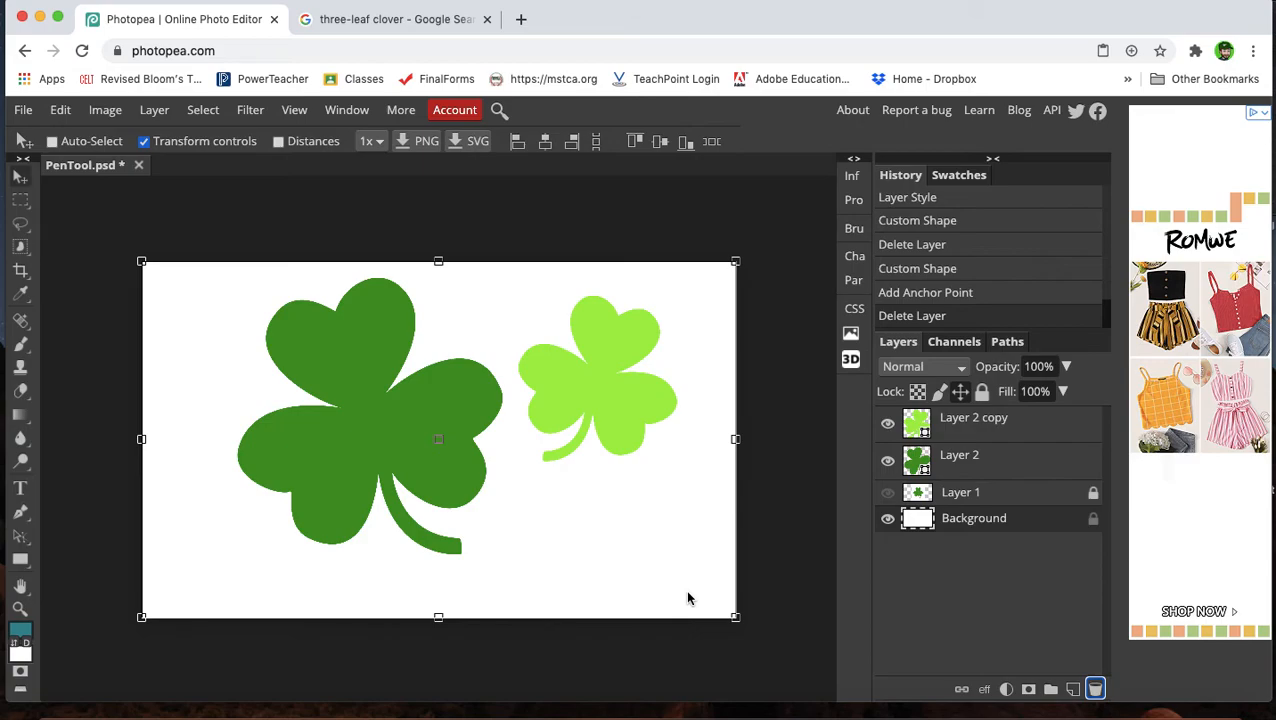
Export the image as a PNG file.
click(21, 112)
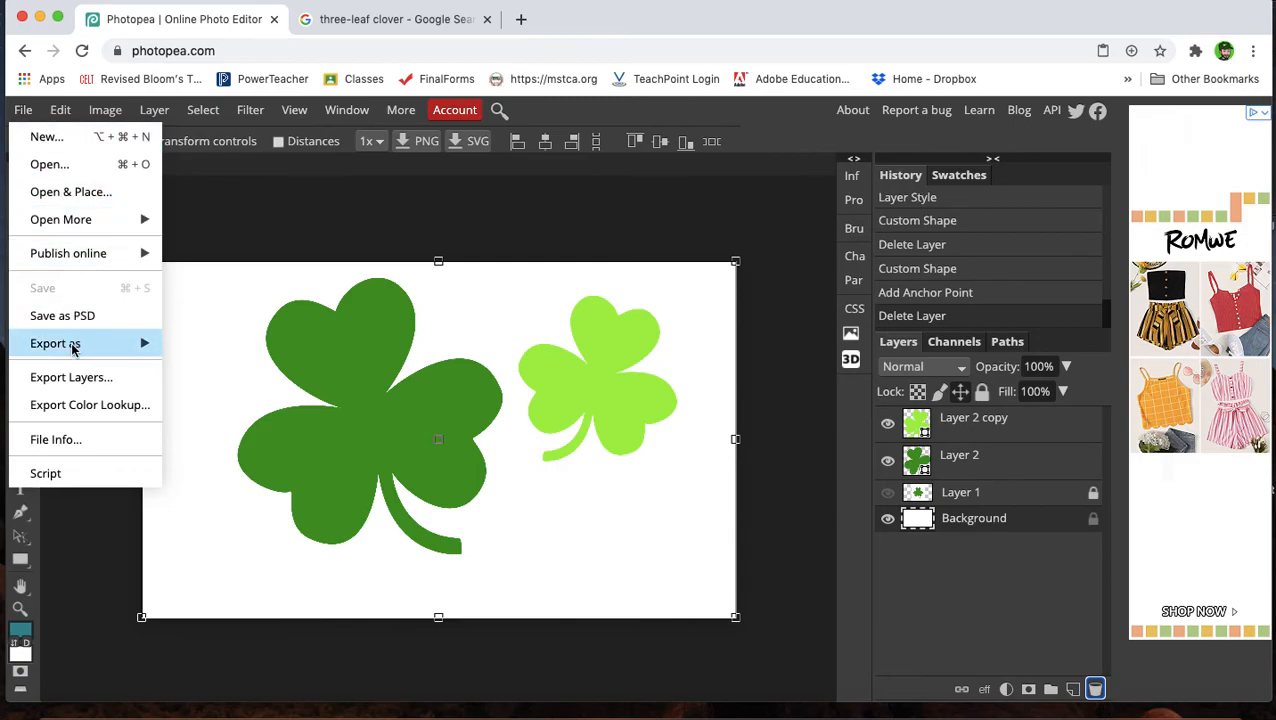
mouse_move(74, 343)
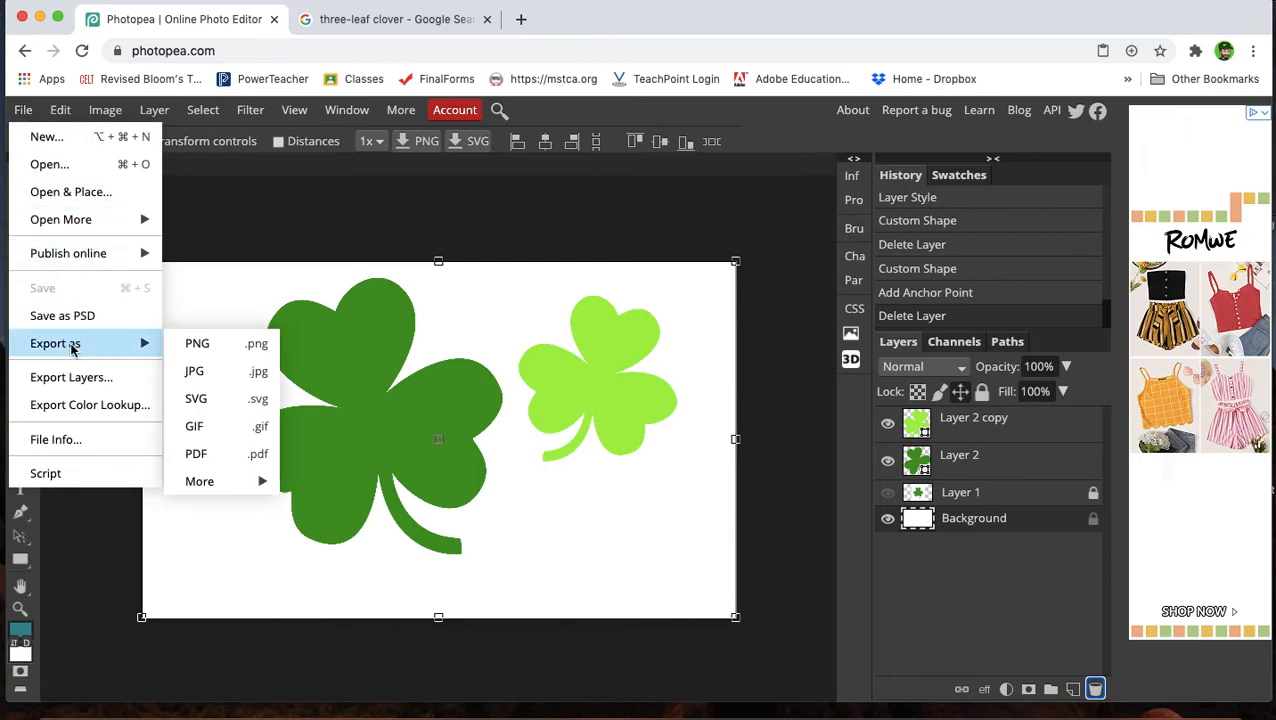
click(203, 351)
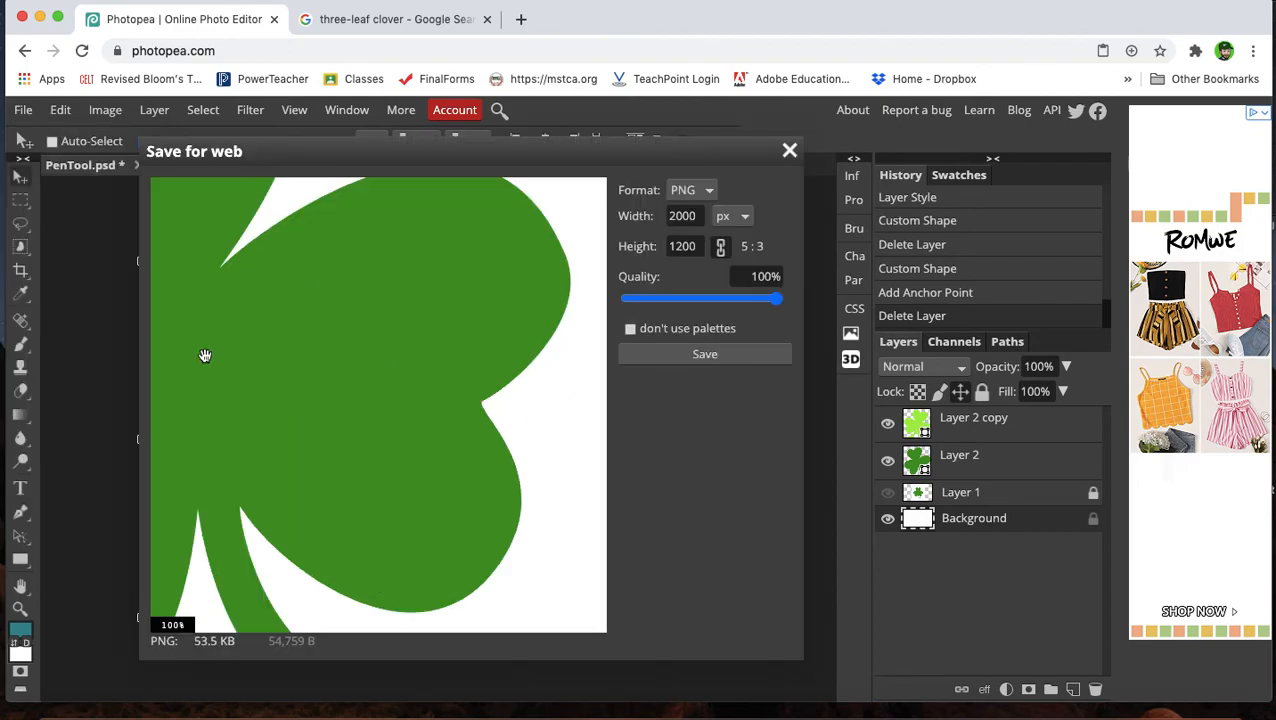
click(705, 356)
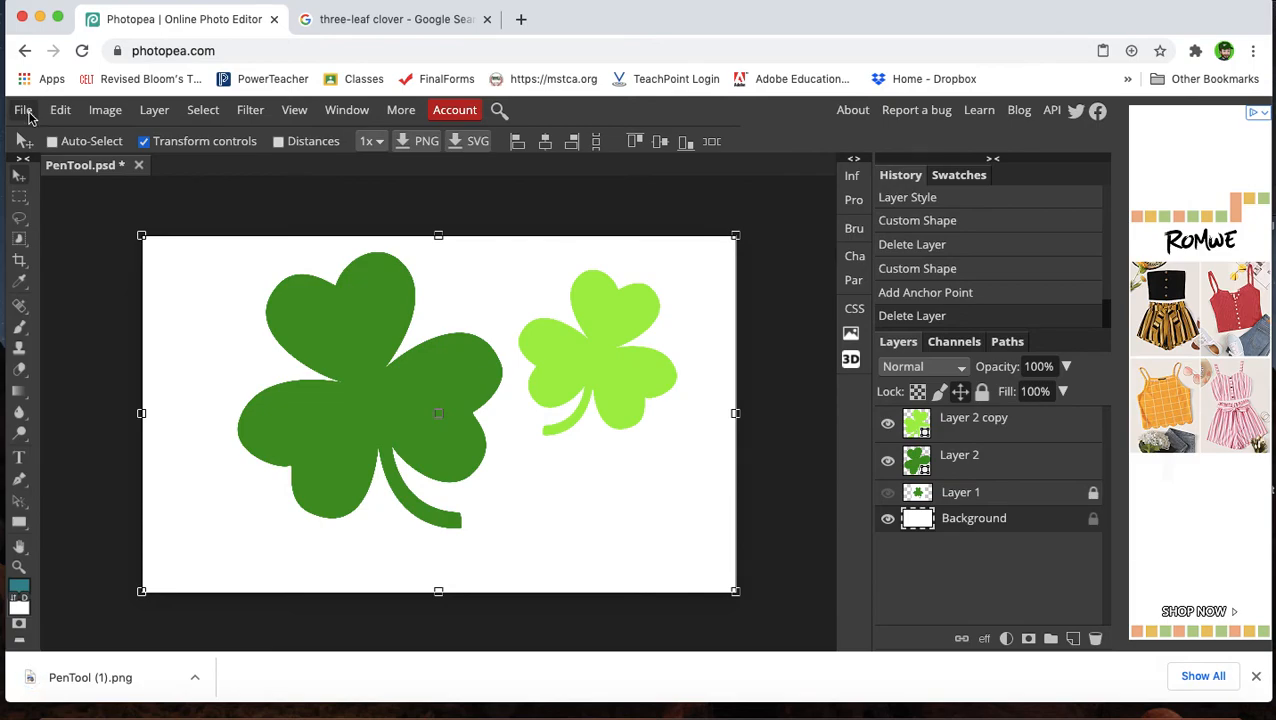
Save the document as a PSD and close it.
click(24, 111)
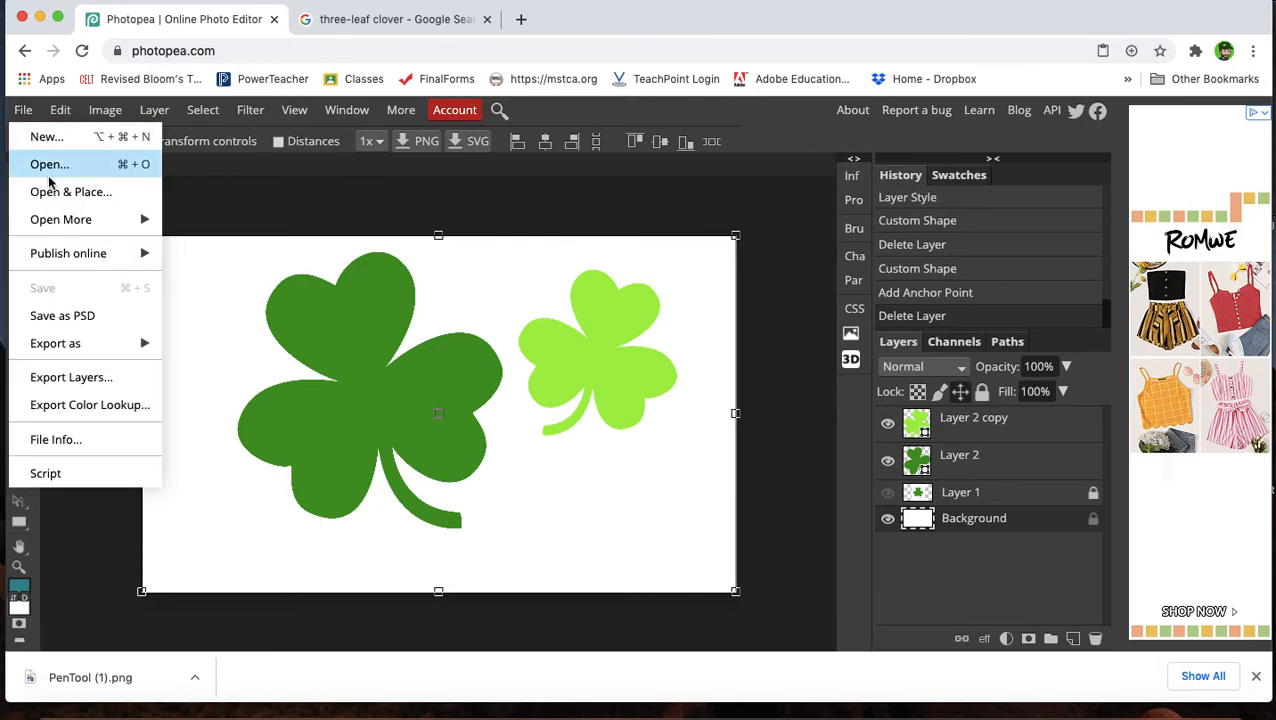
click(87, 316)
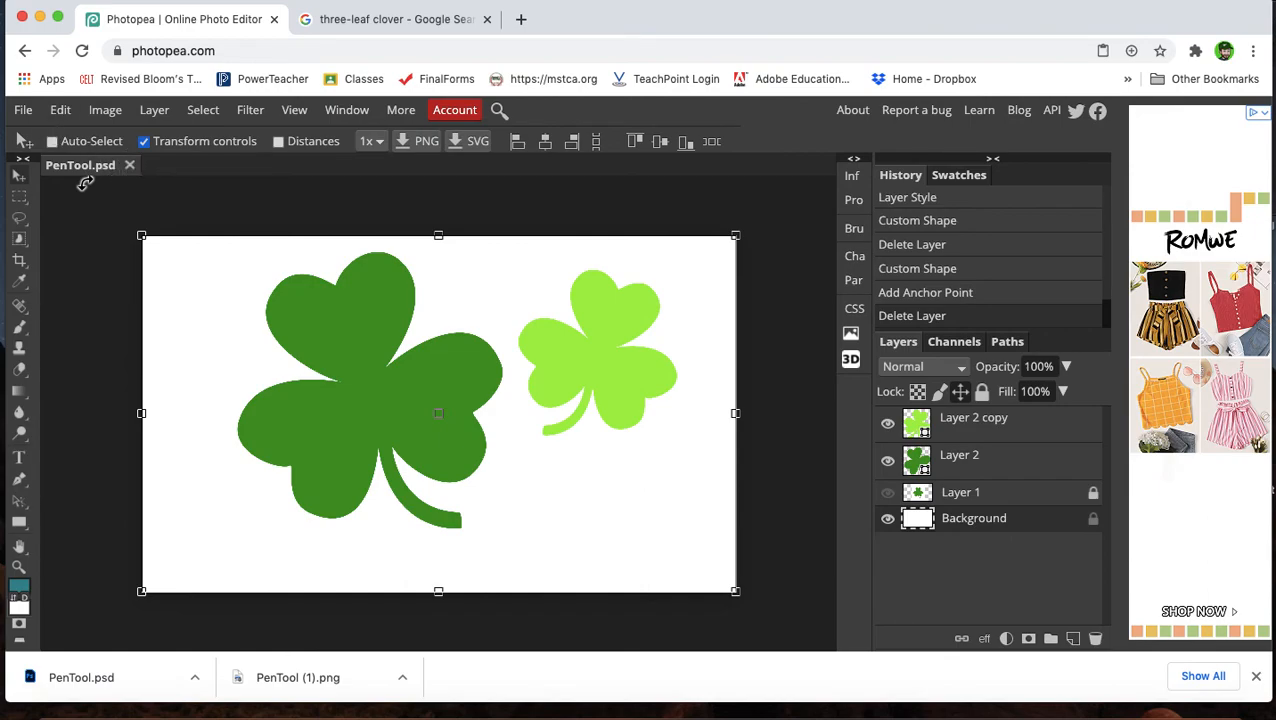
click(129, 165)
Reopen PenTool.psd from the Downloads folder.
click(23, 110)
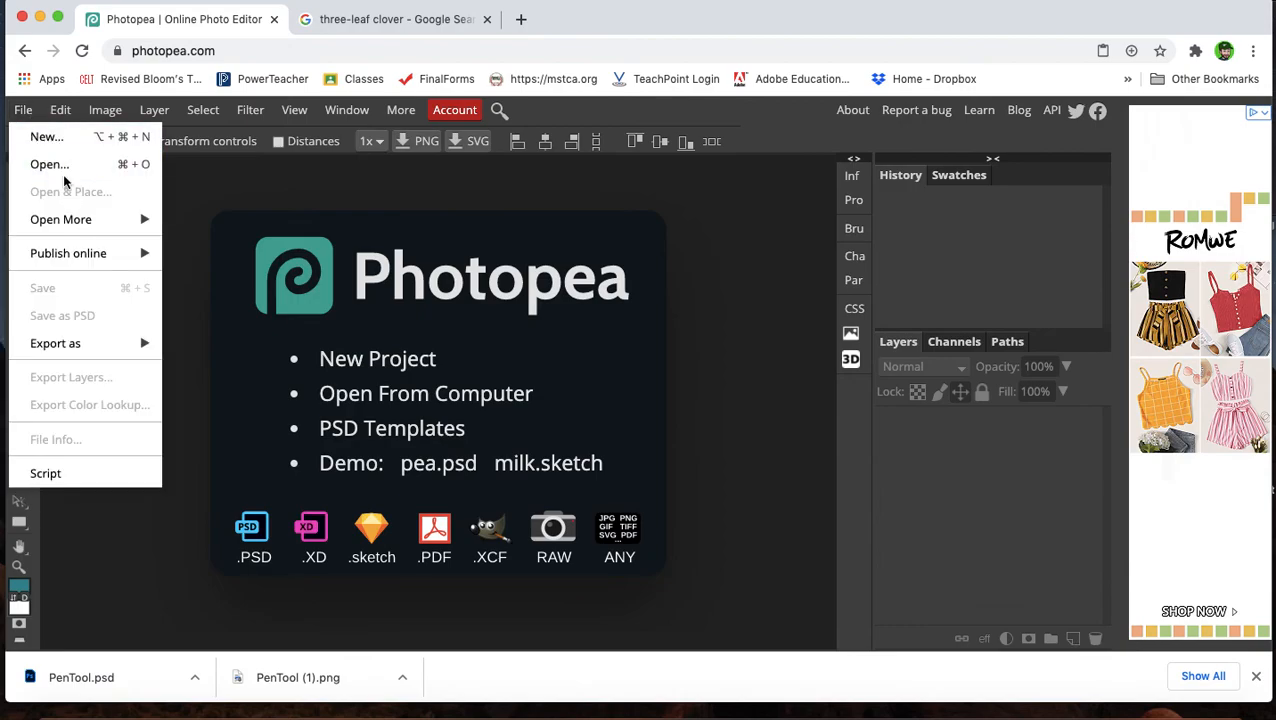
click(52, 165)
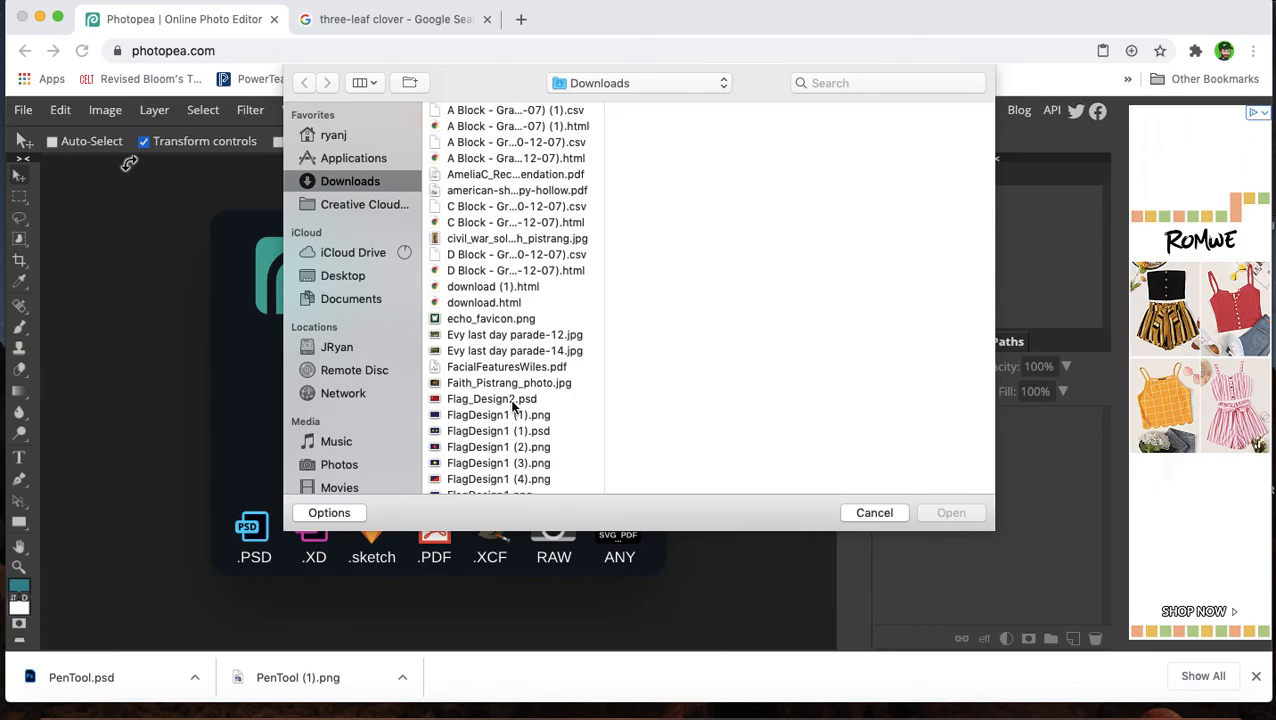
scroll(513, 405, down, 15)
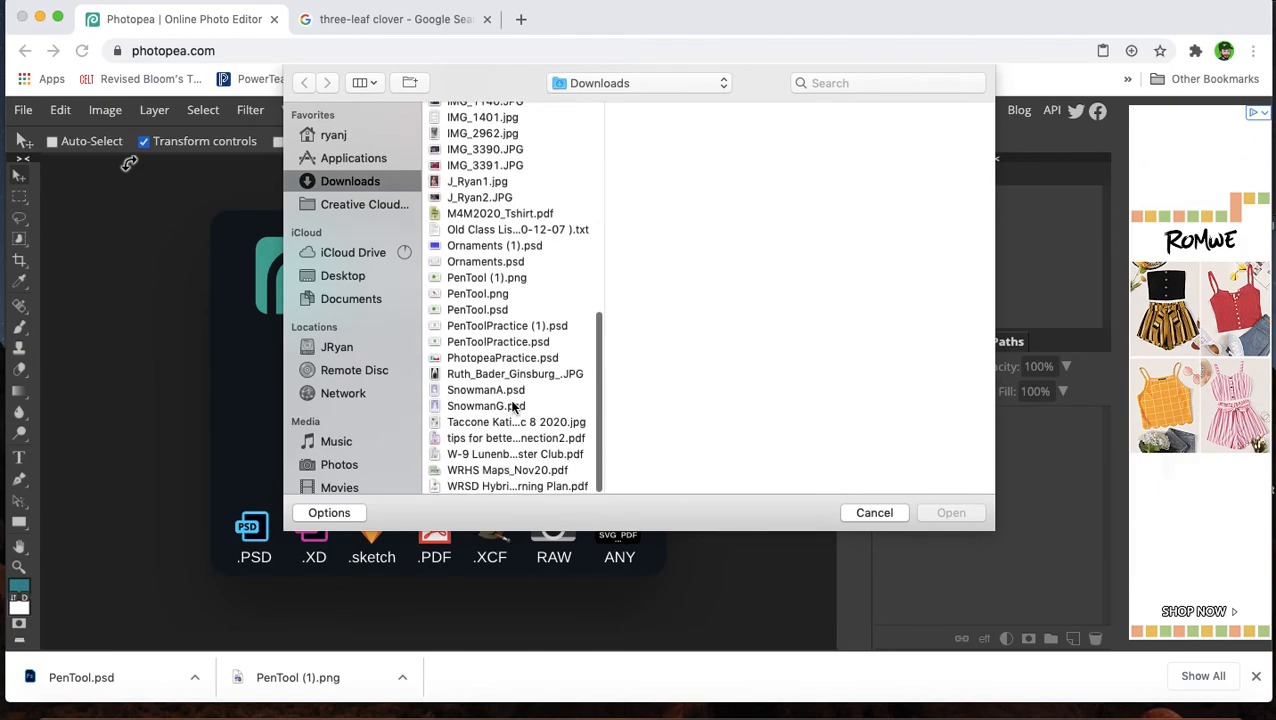
click(495, 312)
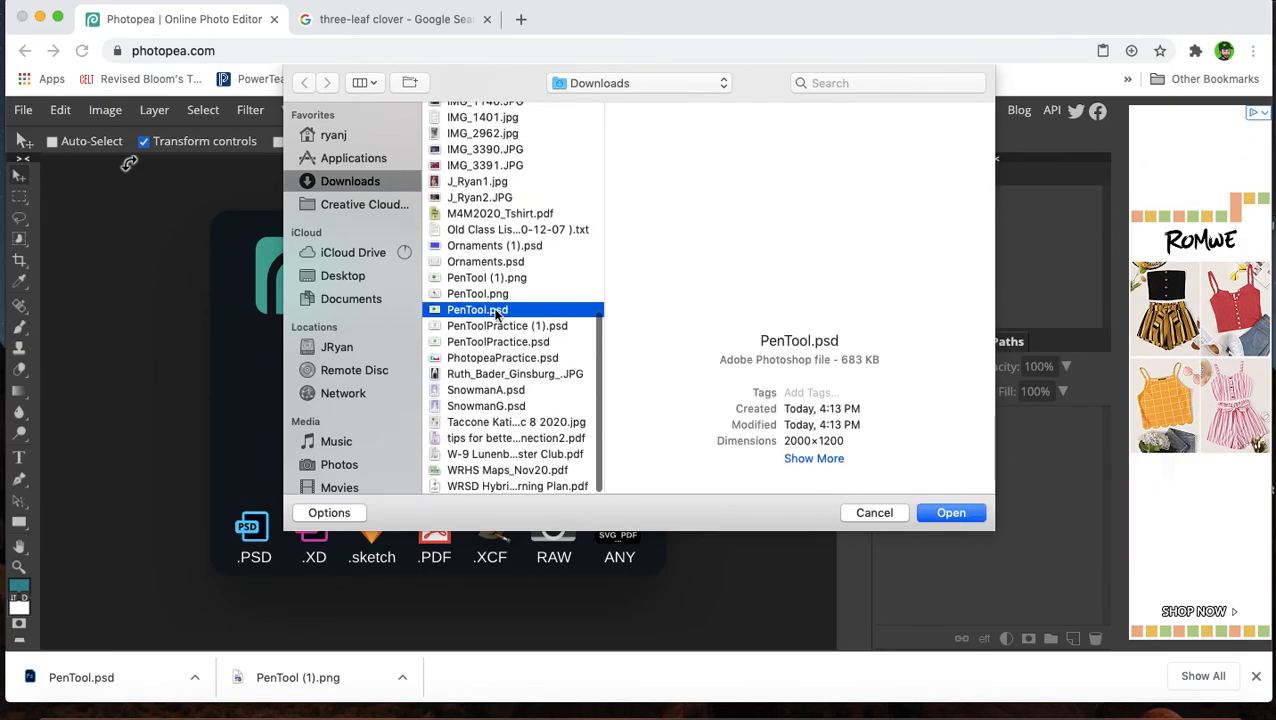
click(968, 519)
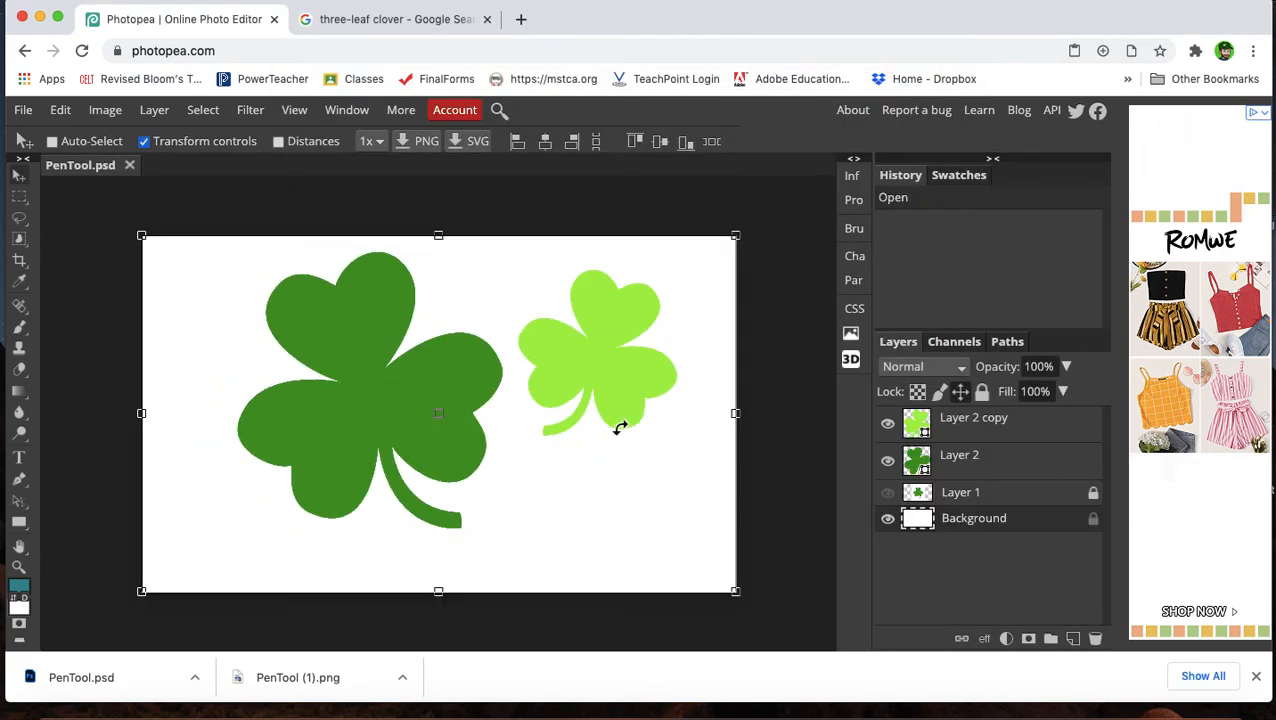
Select the clover layers in turn in the reopened file to inspect their editable shapes.
click(962, 460)
click(966, 491)
click(961, 456)
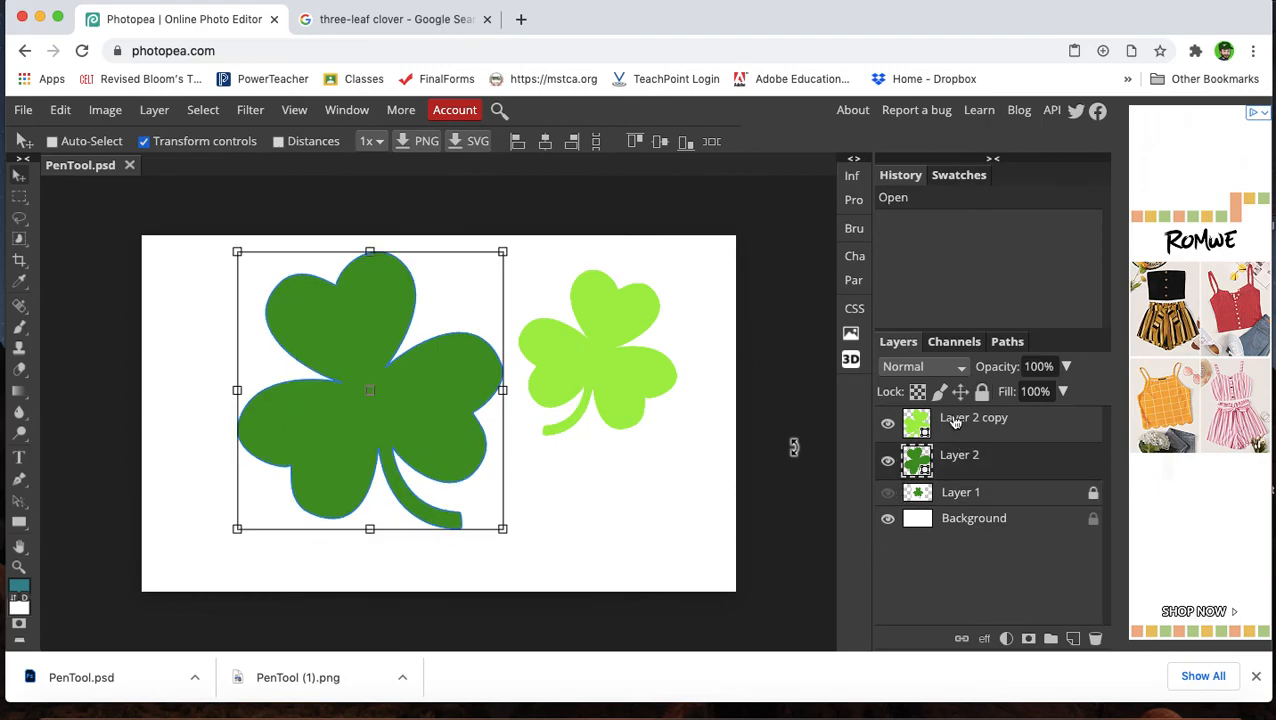
click(955, 423)
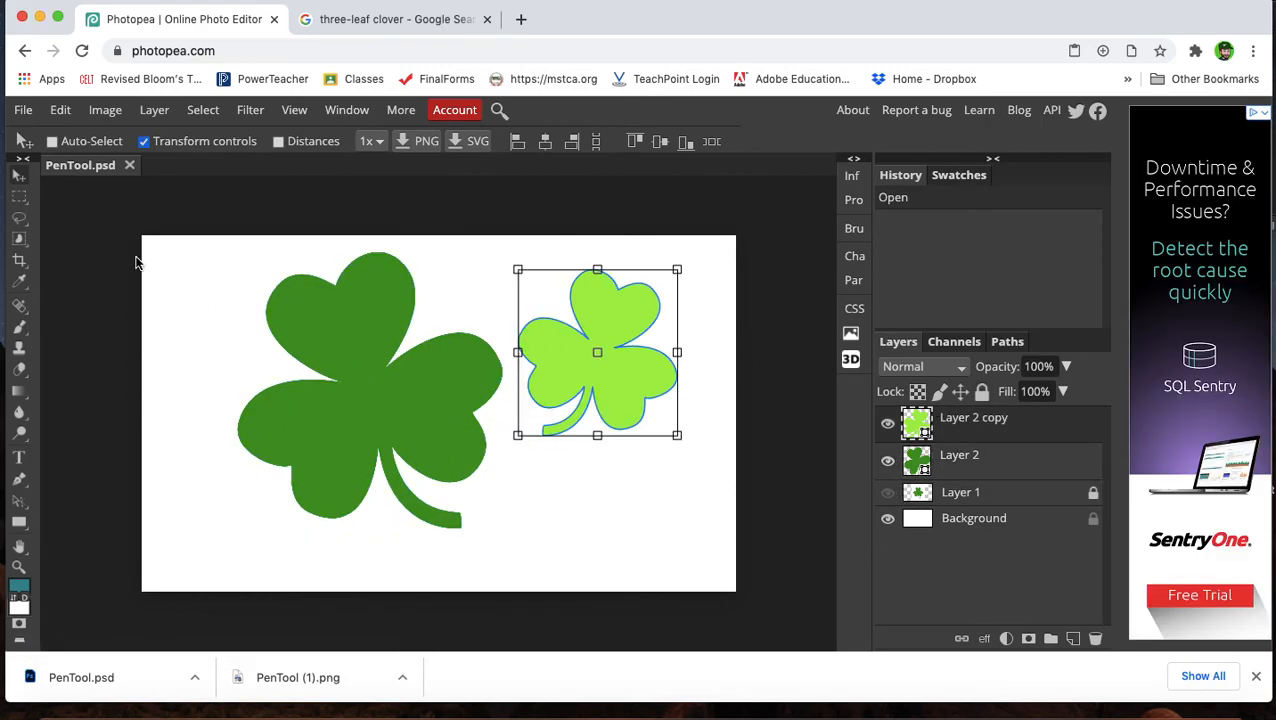